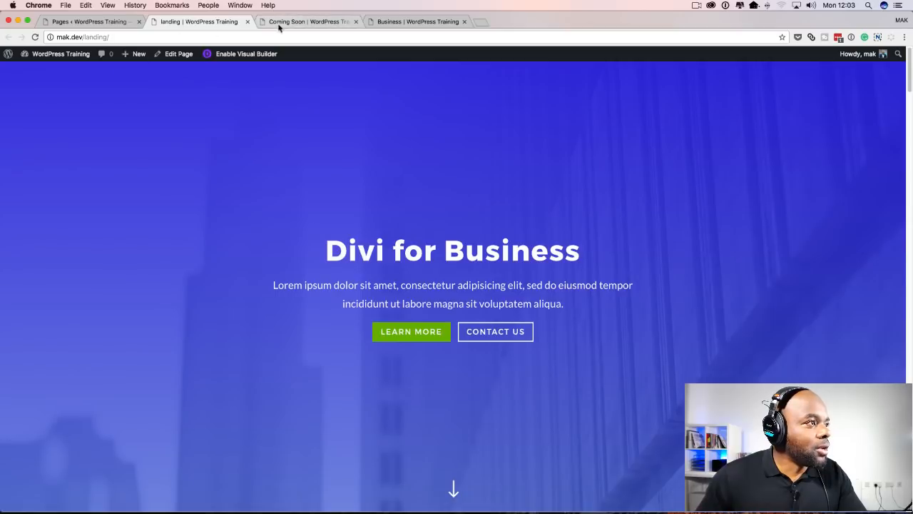
- Create a new page titled "New Page" and open it in the Divi Visual Builder
left_click(107, 23)
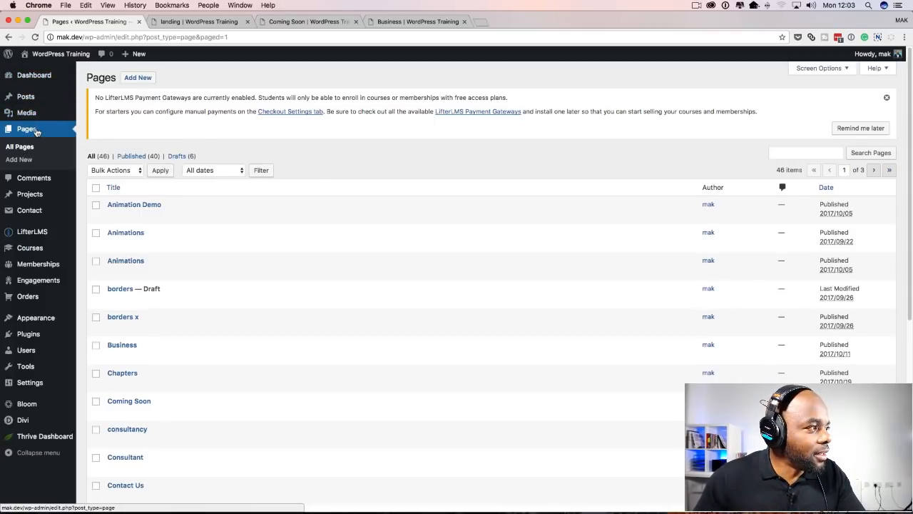
left_click(33, 159)
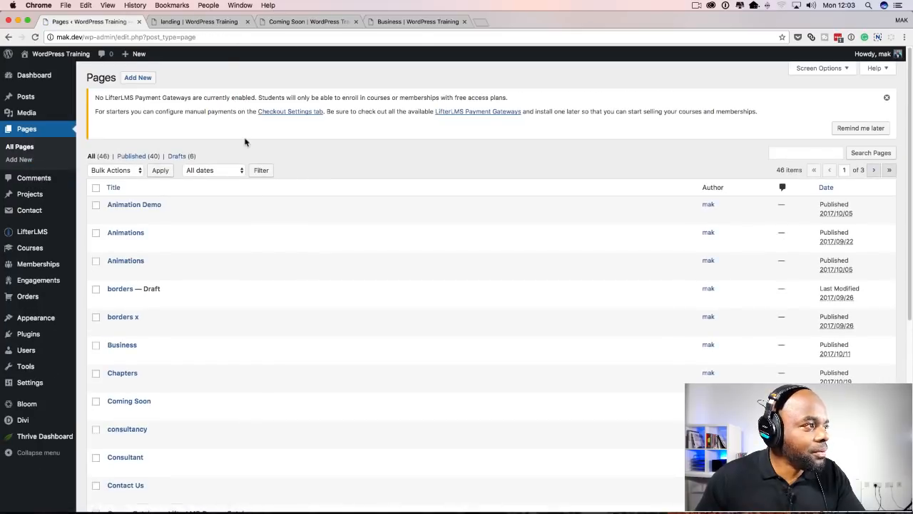
left_click(138, 78)
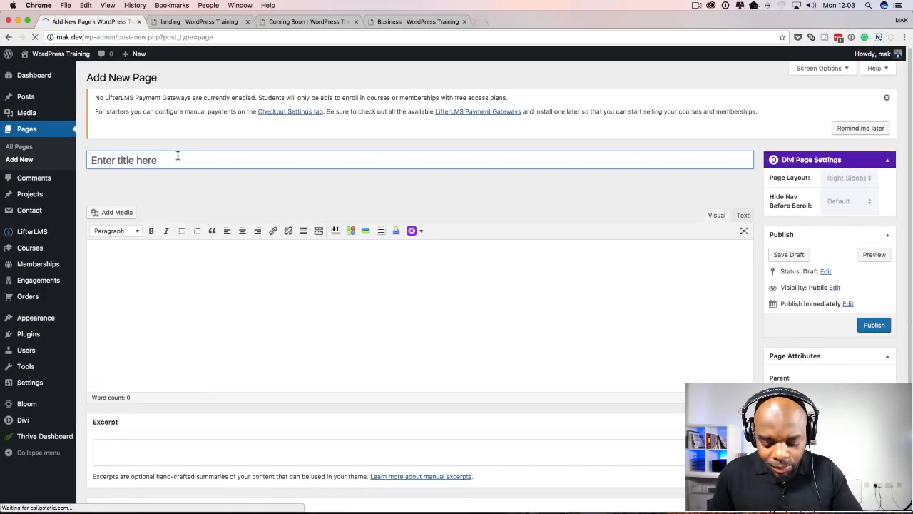
type("New Pg")
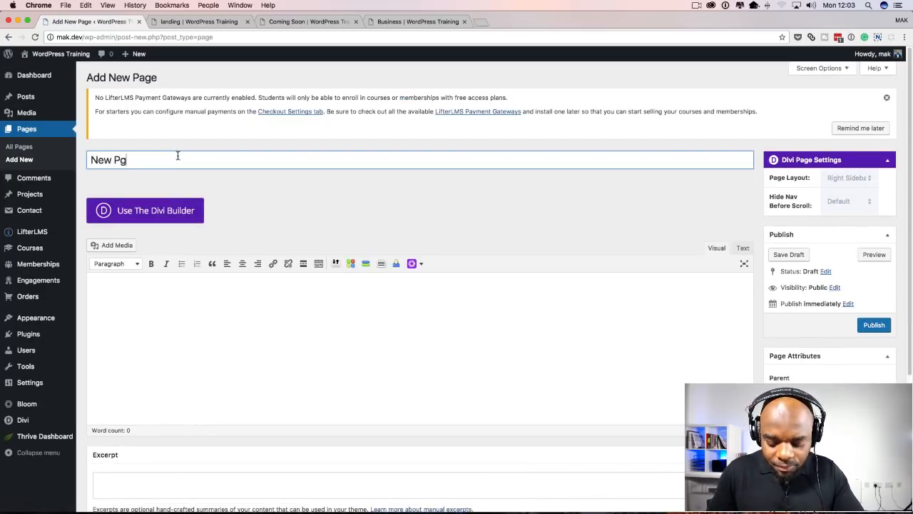
key("BackSpace")
type("age")
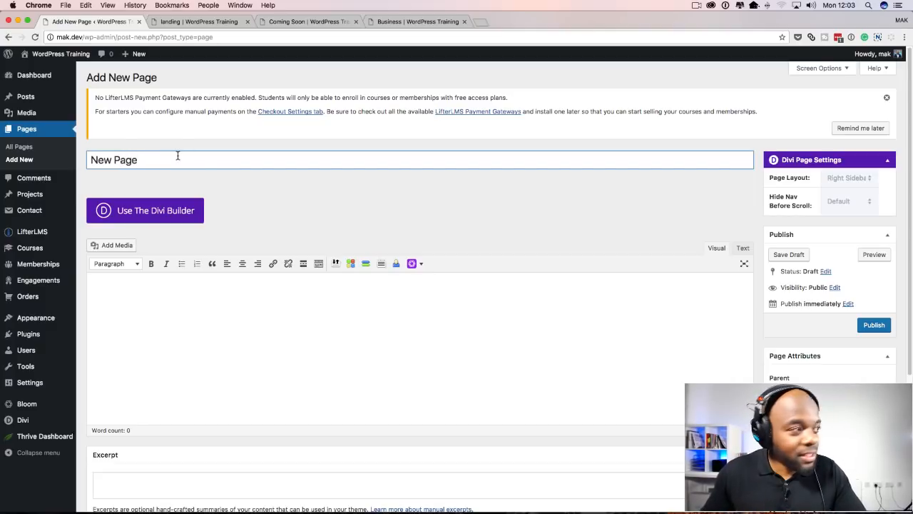
left_click(145, 212)
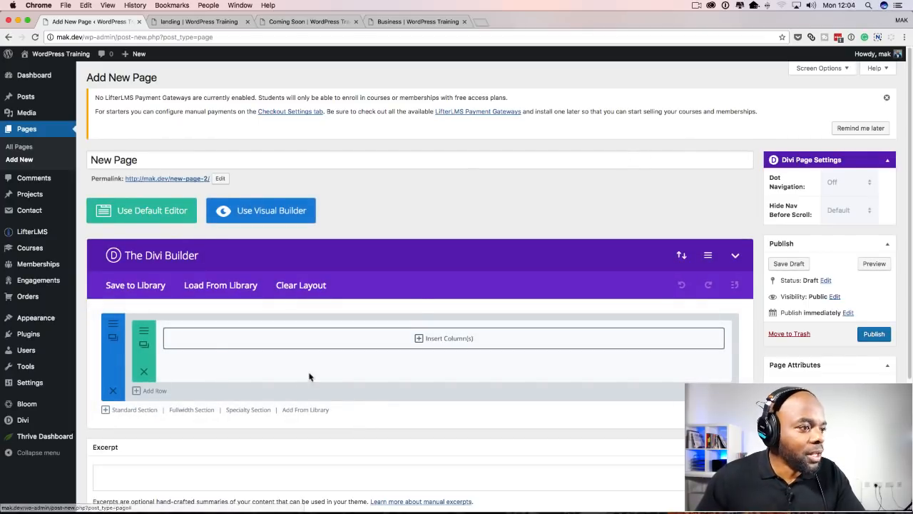
left_click(265, 214)
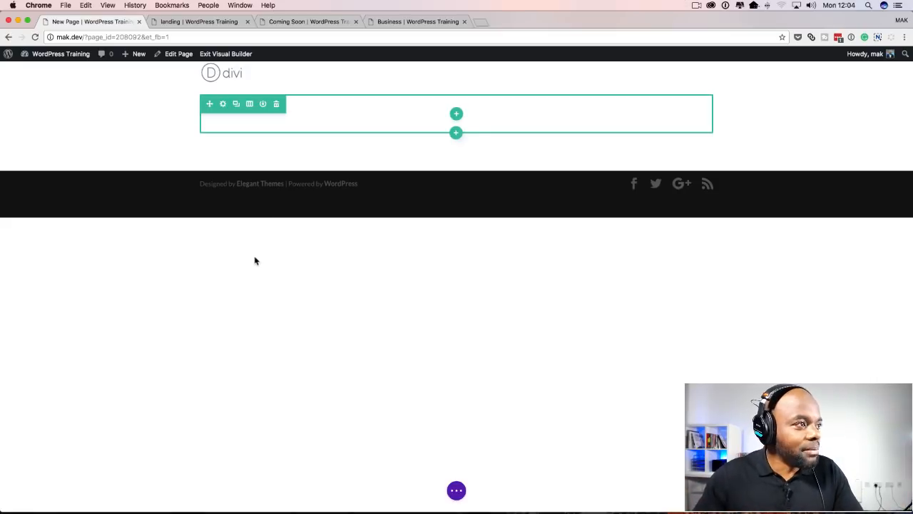
- Insert a single-column row in the empty section and add a Text module to it
left_click(457, 114)
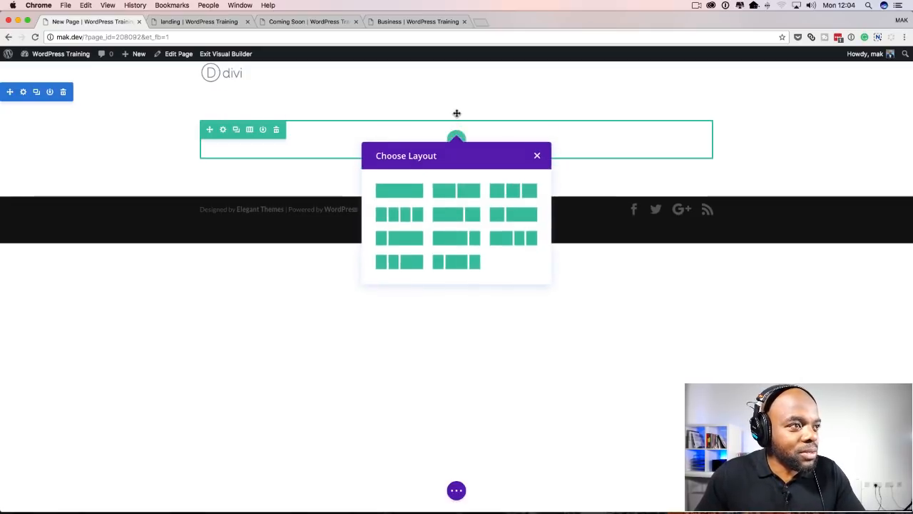
left_click(411, 196)
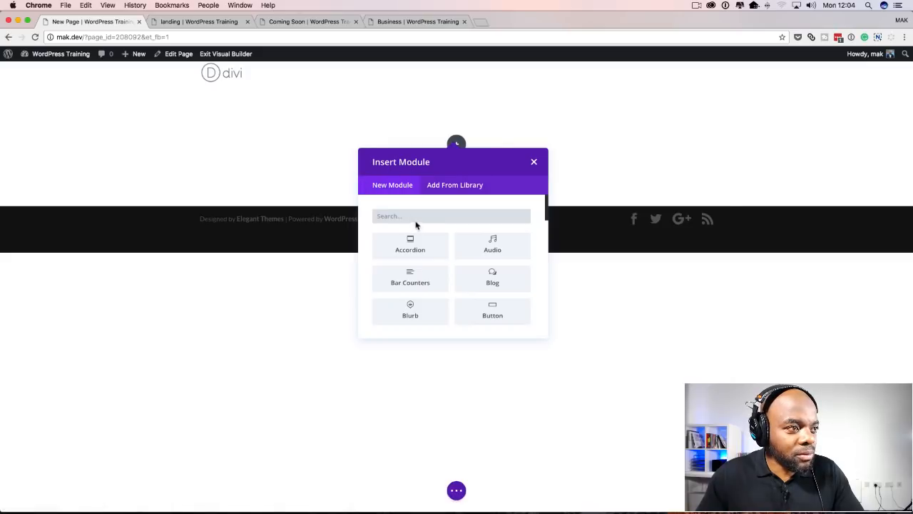
left_click(418, 217)
type("text")
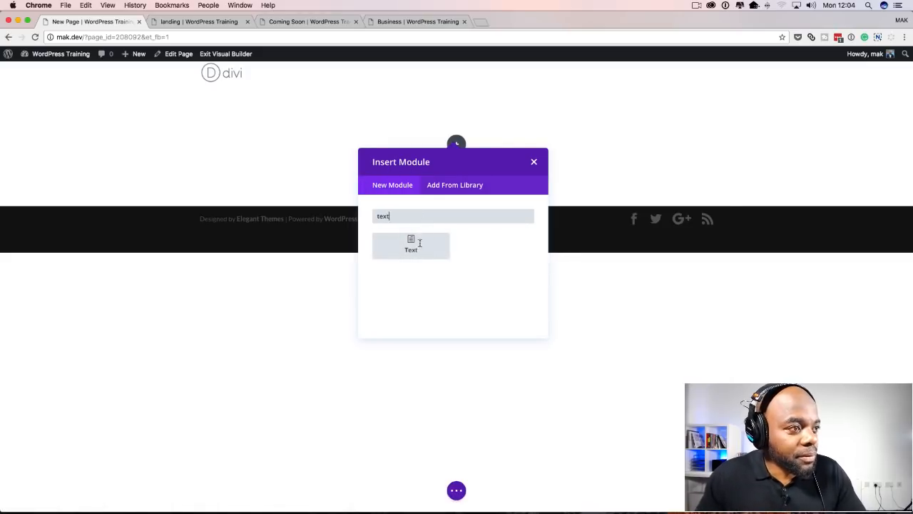
left_click(411, 245)
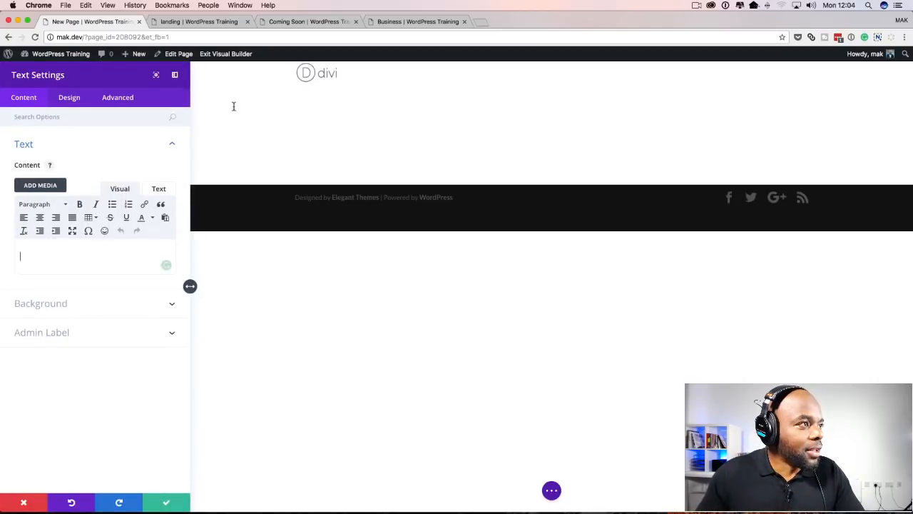
- Open lorem2.com in a new browser tab and copy the first short Lorem ipsum paragraph
left_click(486, 23)
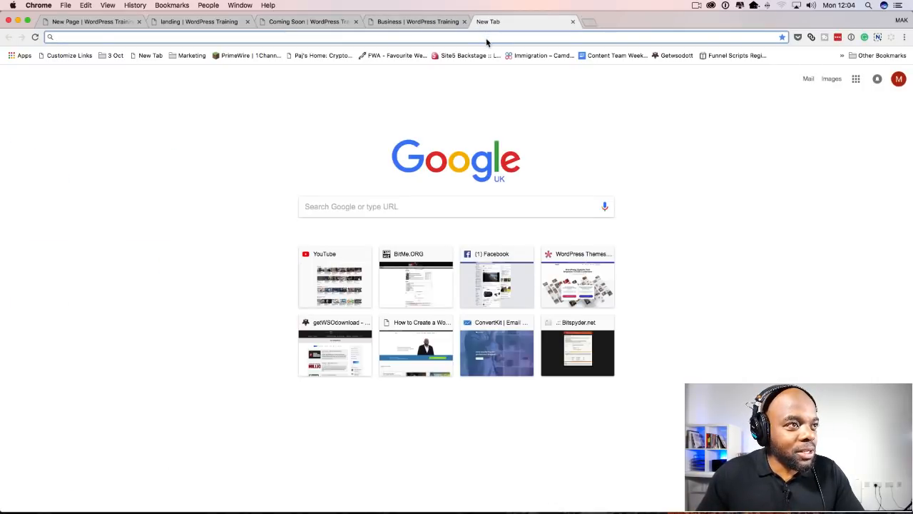
type("leo")
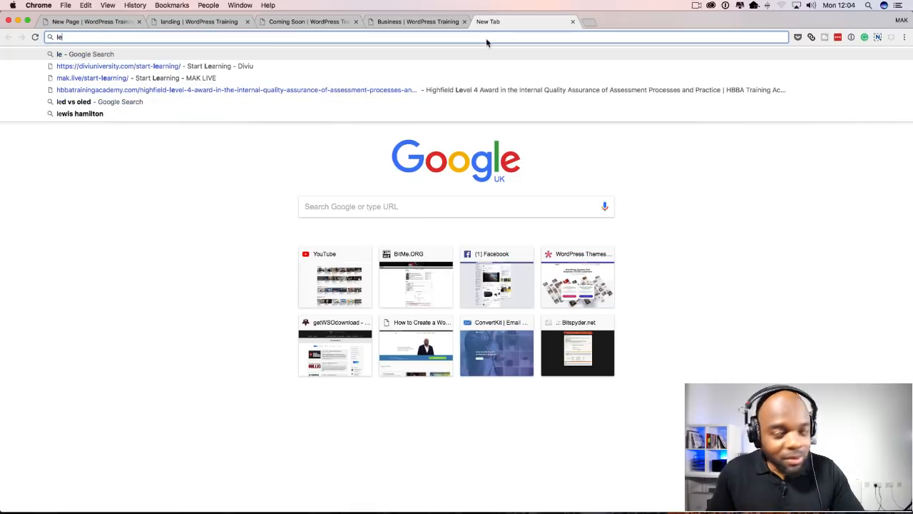
key("BackSpace")
key("BackSpace")
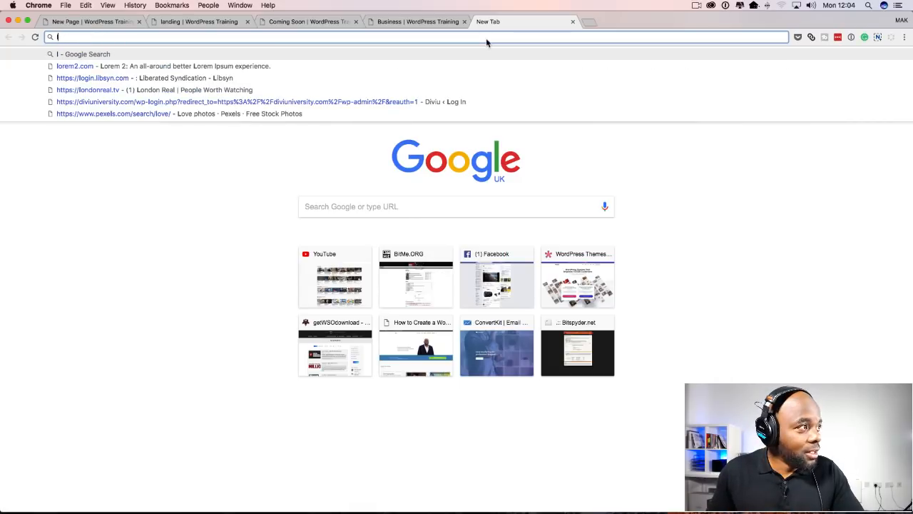
type("ore")
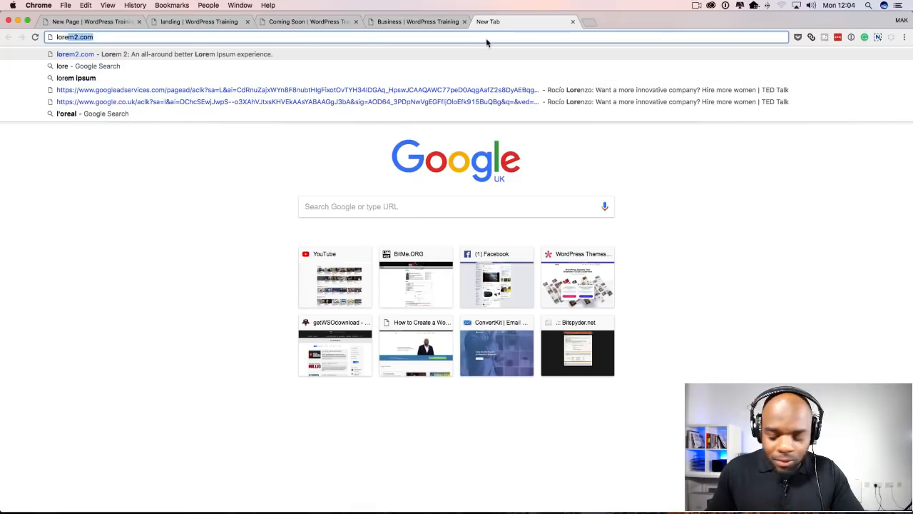
key("Return")
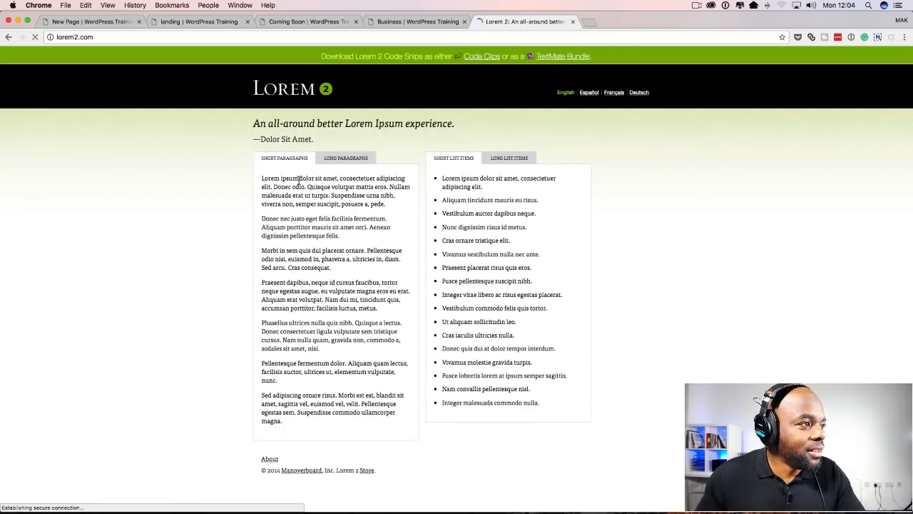
left_click_drag(262, 178, 397, 202)
key("super+c")
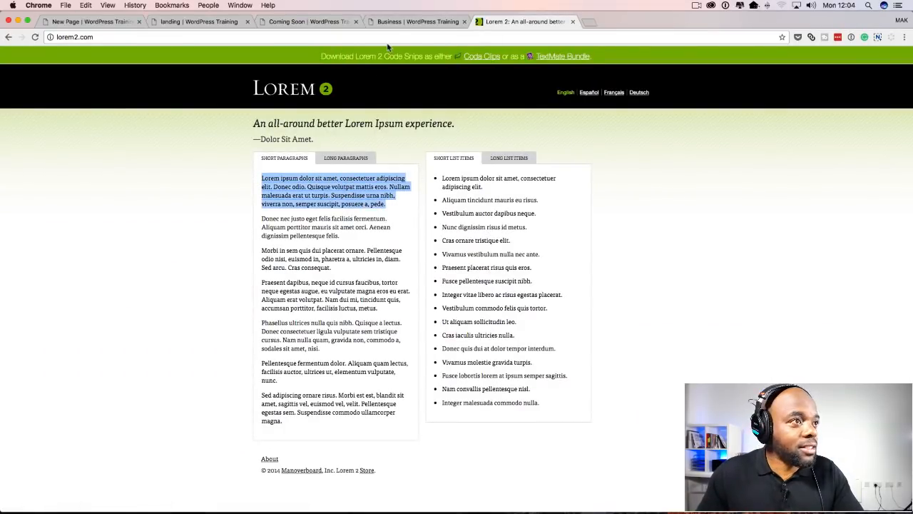
- Return to the New Page builder and paste the copied paragraph into the Text module's content
left_click(416, 23)
left_click(203, 22)
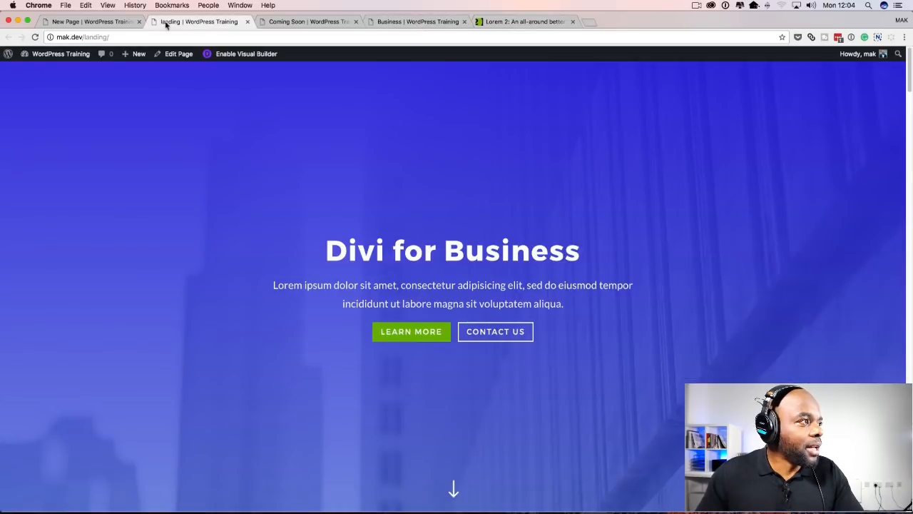
left_click(96, 21)
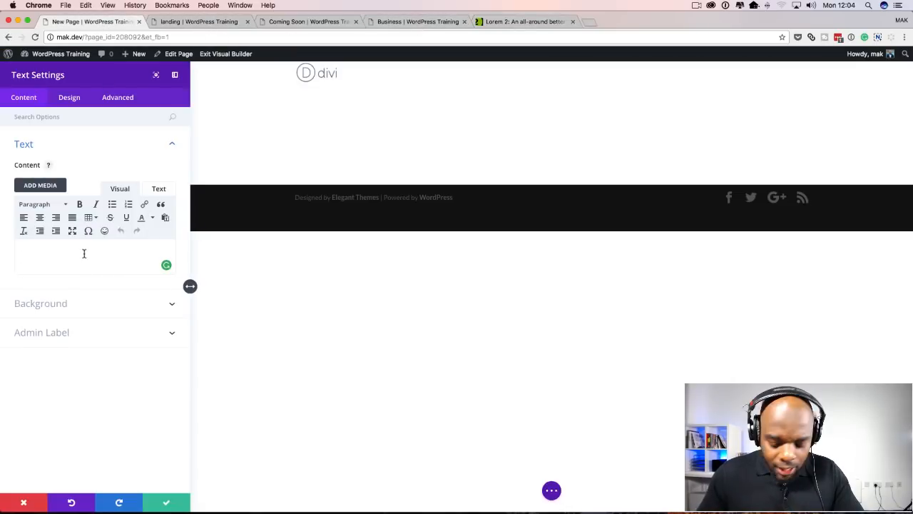
key("super+v")
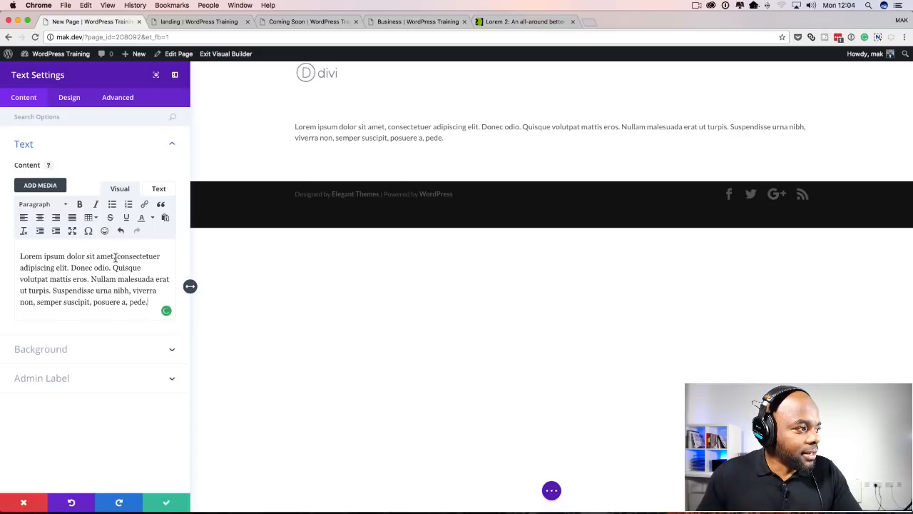
- Split the pasted text into its own line "Lorem ipsum dolor sit amet." and format that line as Heading 1
key("BackSpace")
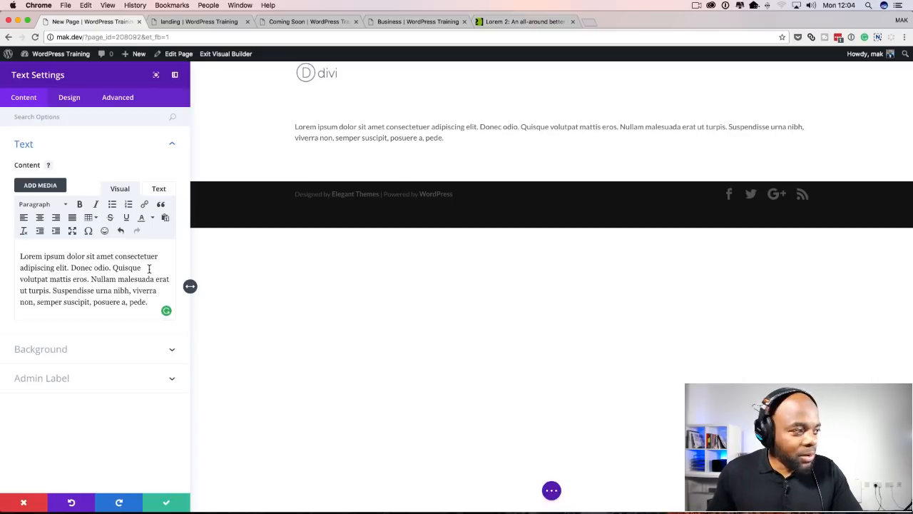
type(".")
key("Return")
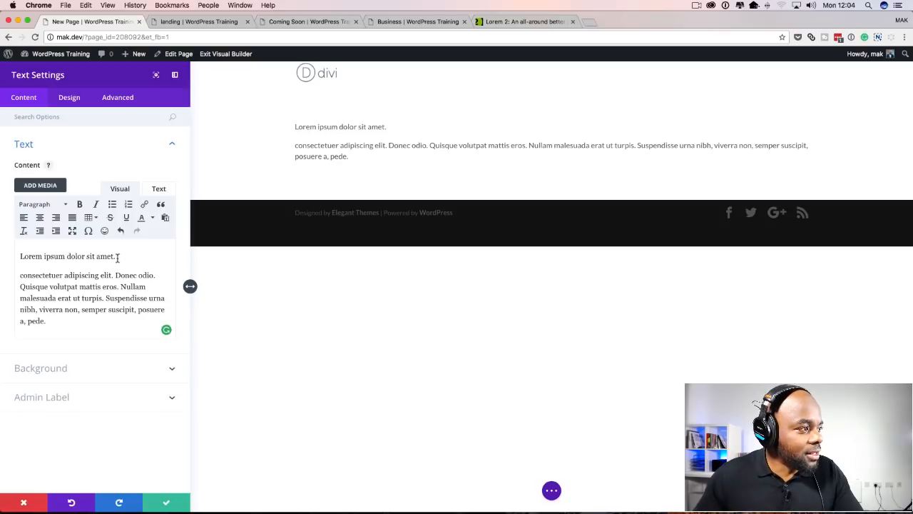
left_click(20, 255, "shift")
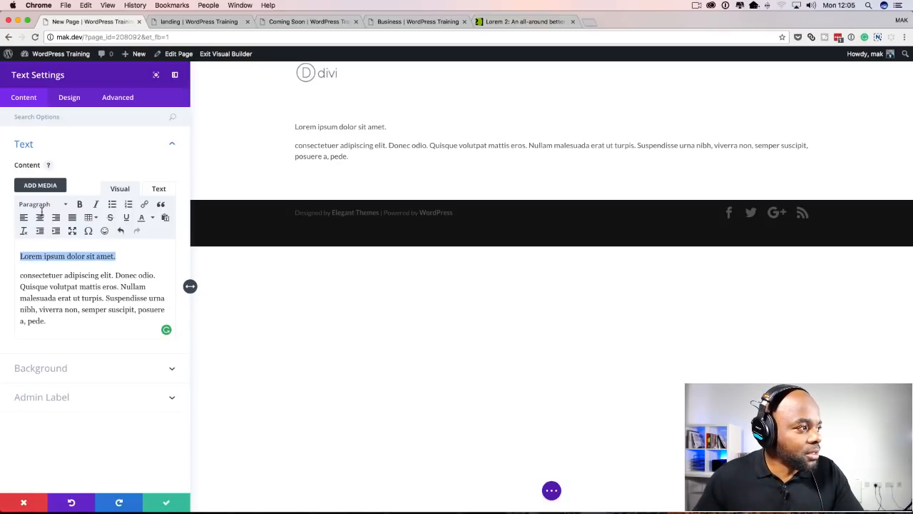
left_click(65, 206)
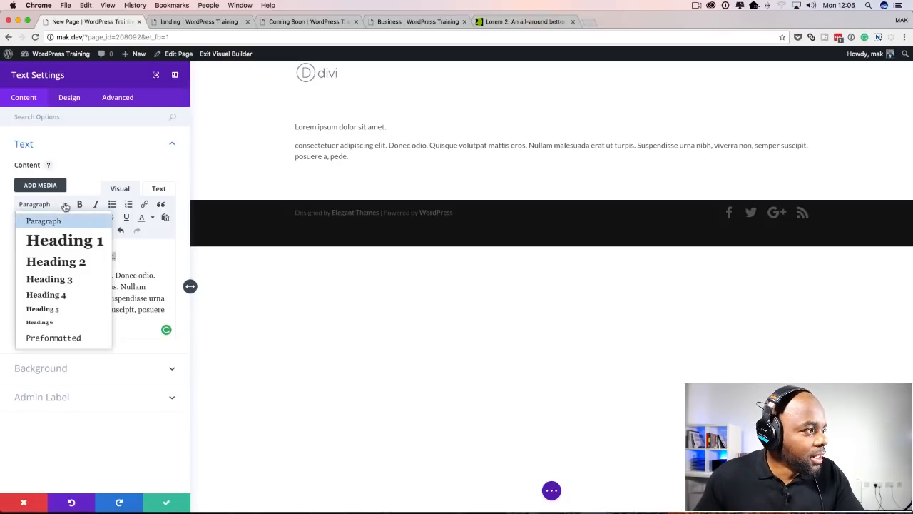
left_click(70, 242)
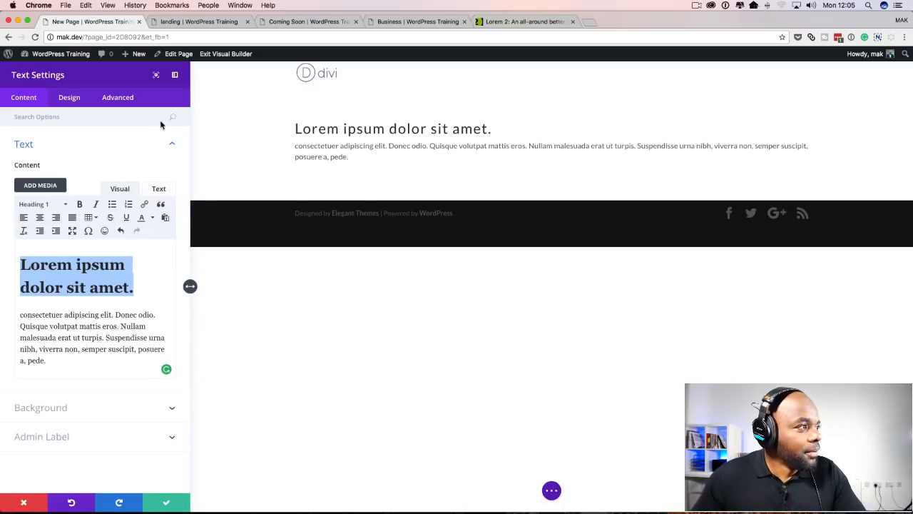
- In the module's H1 heading design settings, set the text size to 71px and the colour to the teal swatch
left_click(70, 100)
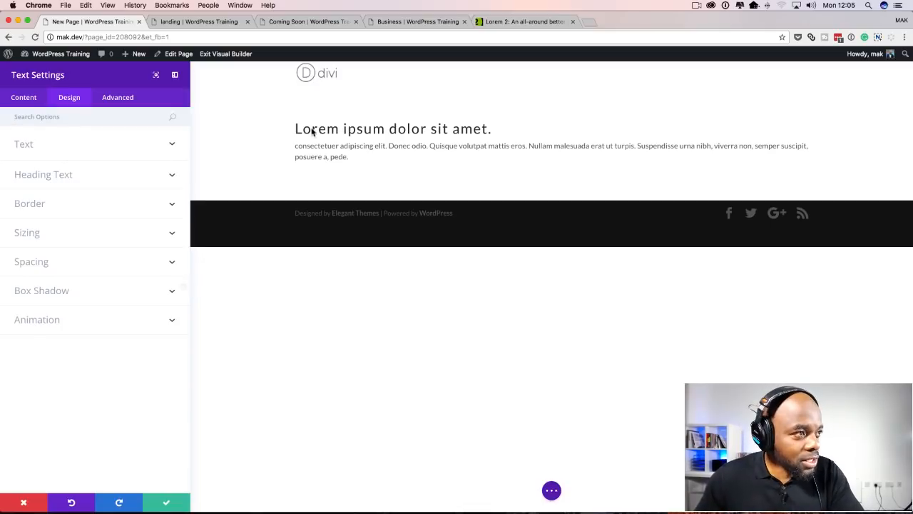
left_click(64, 179)
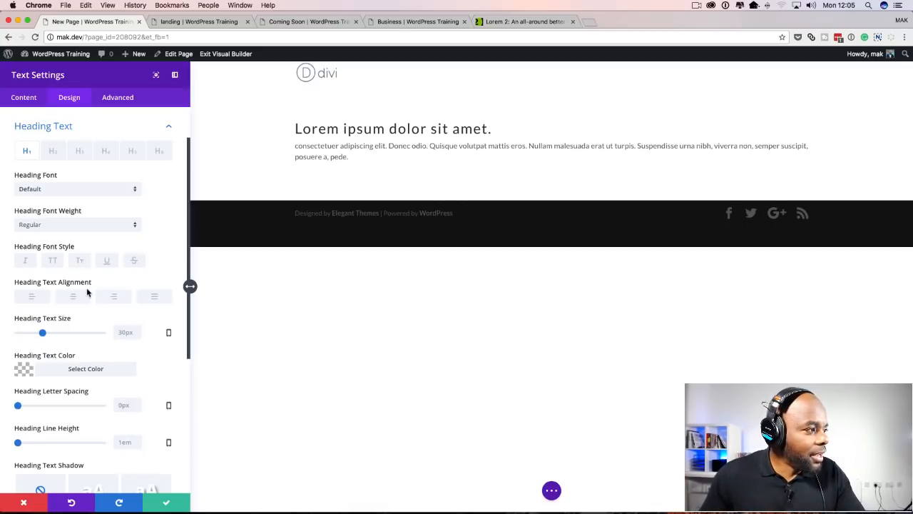
left_click_drag(42, 332, 78, 332)
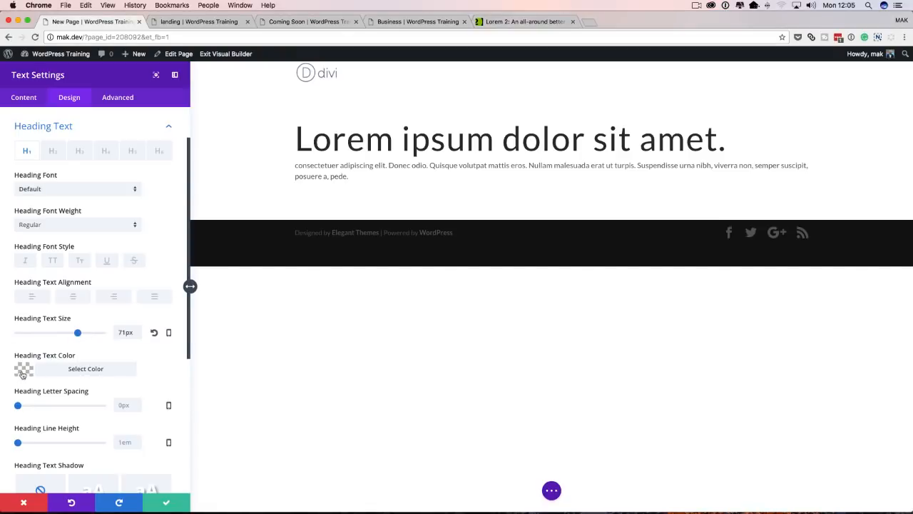
left_click(23, 371)
left_click(45, 473)
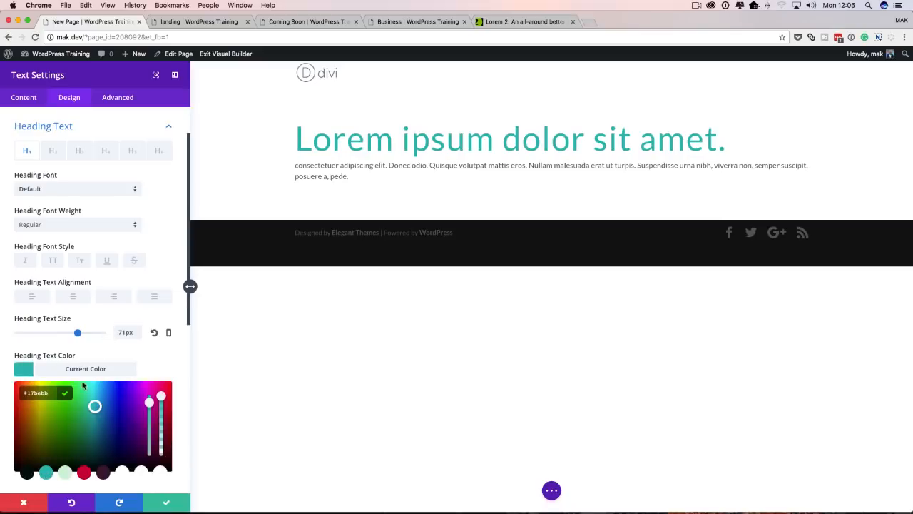
- Style the H1 heading as uppercase in Ultra Bold weight and set its text size to 56px
left_click(53, 261)
left_click(120, 225)
left_click(79, 300)
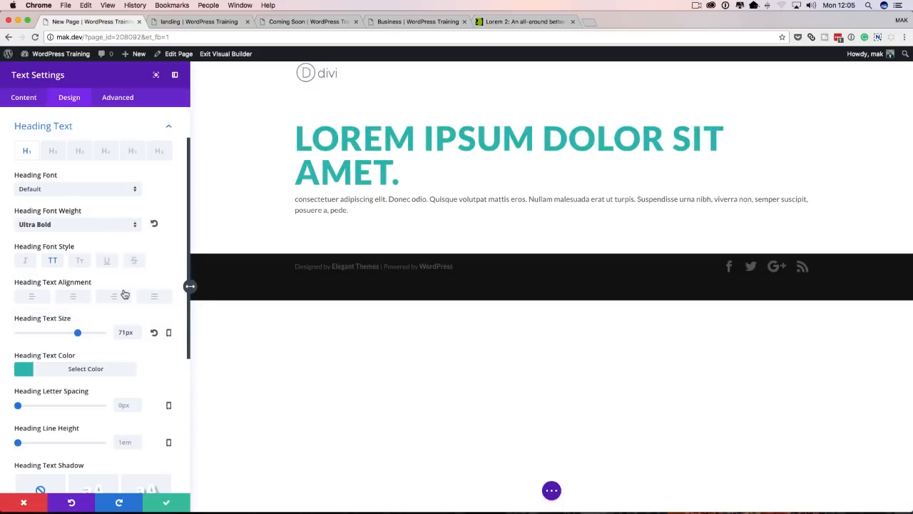
left_click_drag(78, 332, 65, 337)
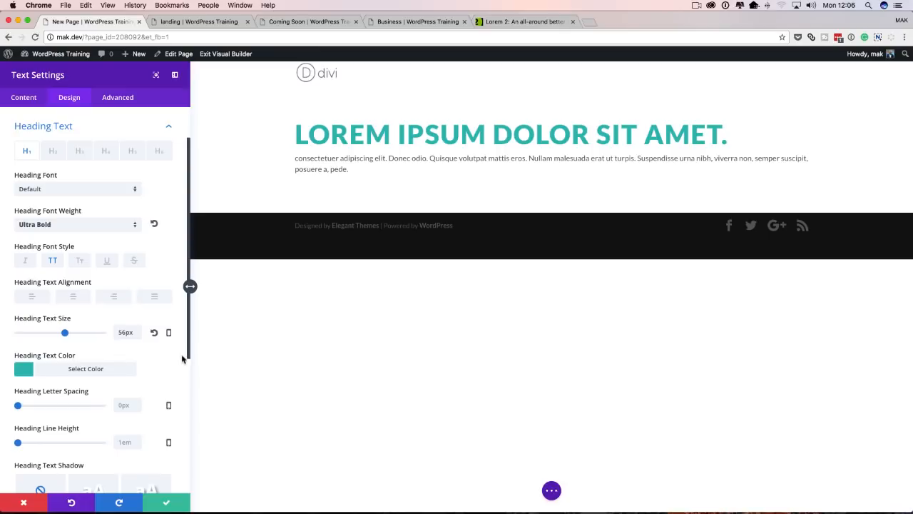
- Try the preset text shadow styles on the H1 heading, ending with the last, hard-edged diagonal shadow
left_click_drag(191, 347, 186, 441)
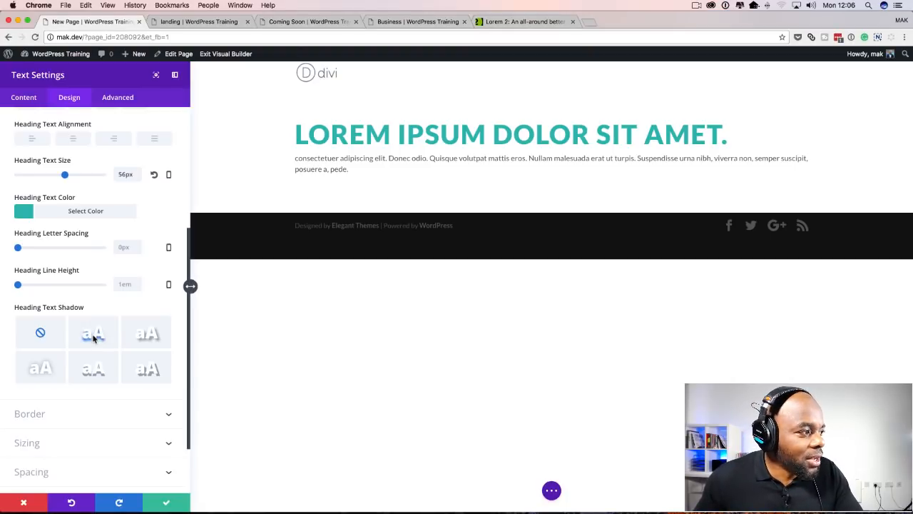
left_click(93, 337)
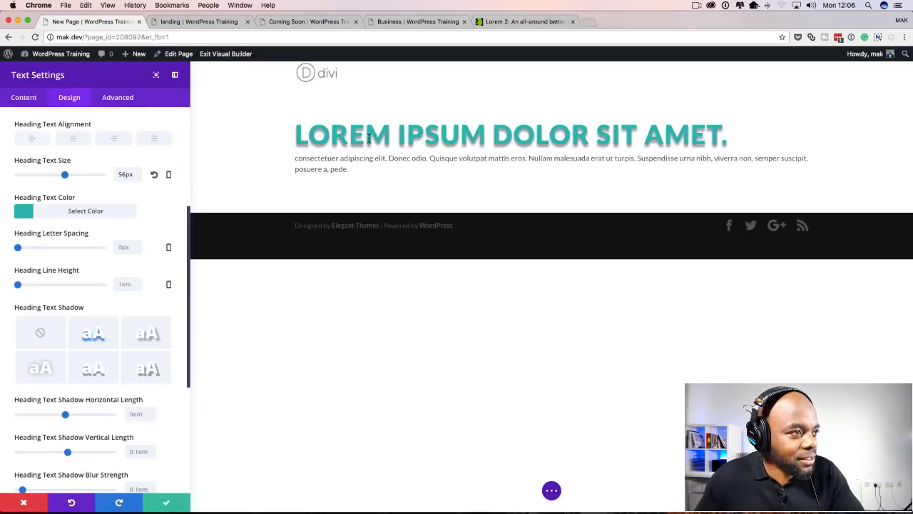
left_click(149, 334)
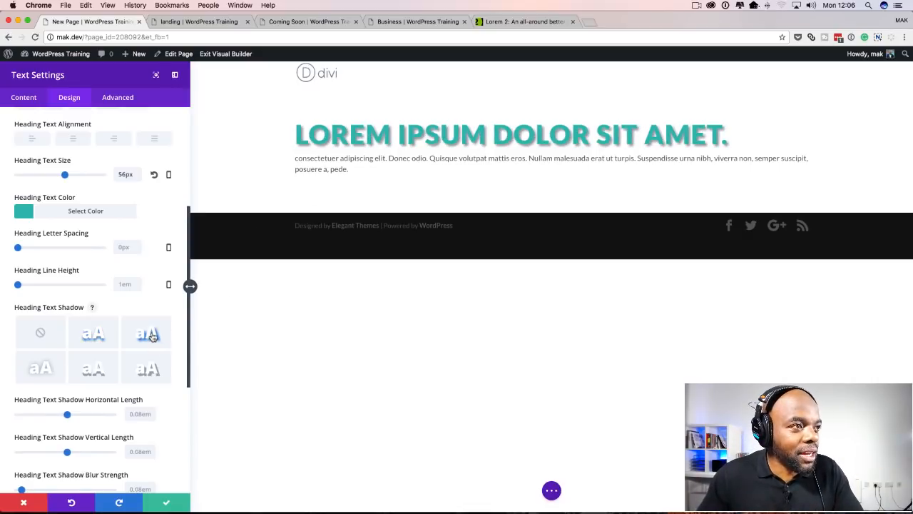
left_click(40, 368)
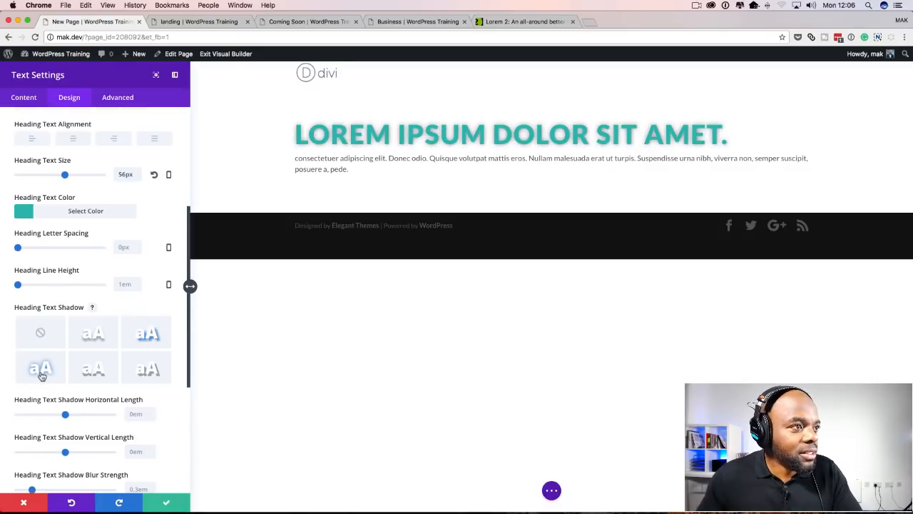
left_click(96, 373)
left_click(152, 371)
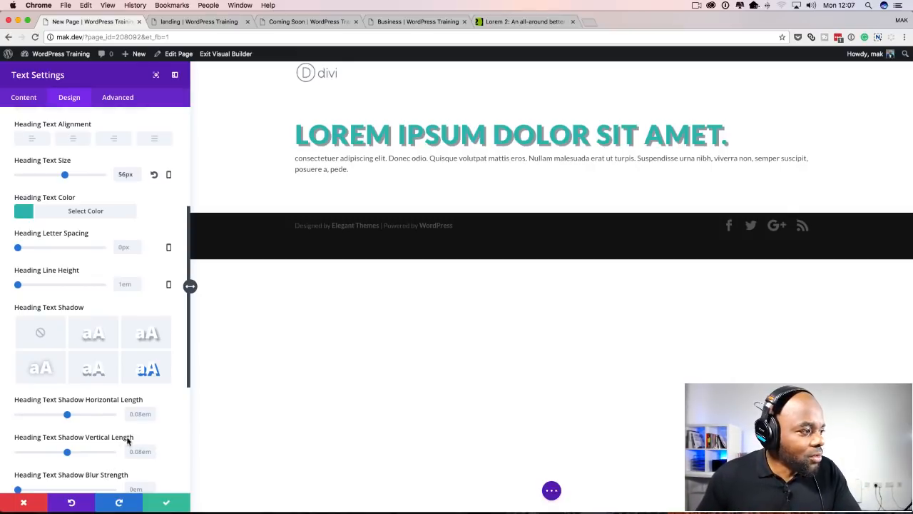
- Set the H1 heading's text shadow colour to a bright lime green at full saturation and opacity
scroll(156, 376, "down", 3)
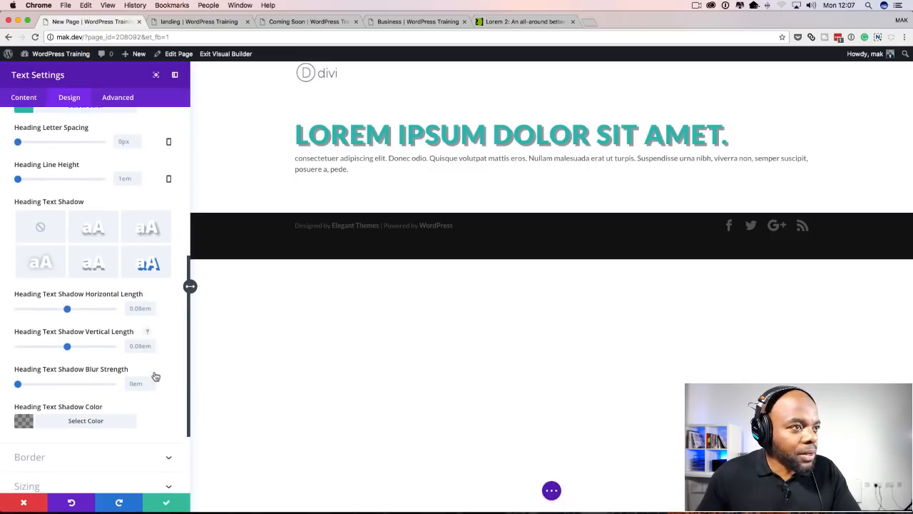
left_click(29, 425)
scroll(114, 455, "down", 5)
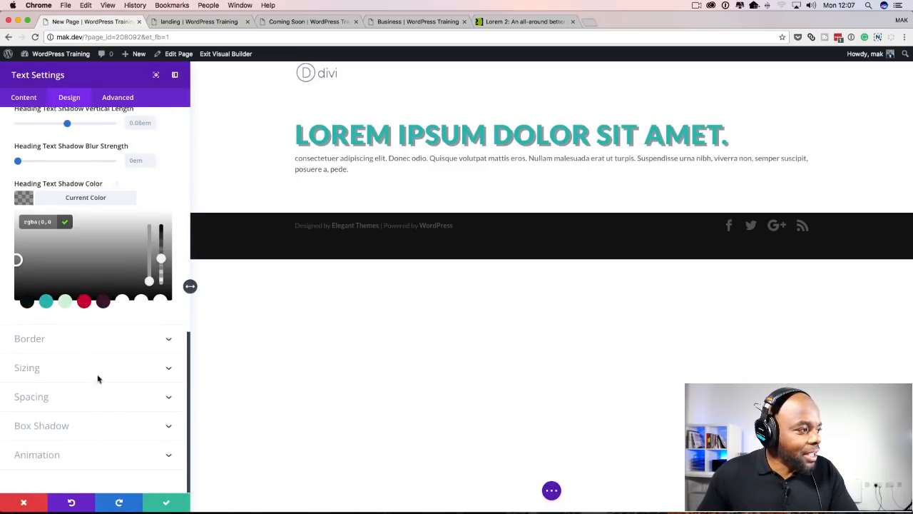
left_click(85, 274)
left_click_drag(150, 299, 151, 242)
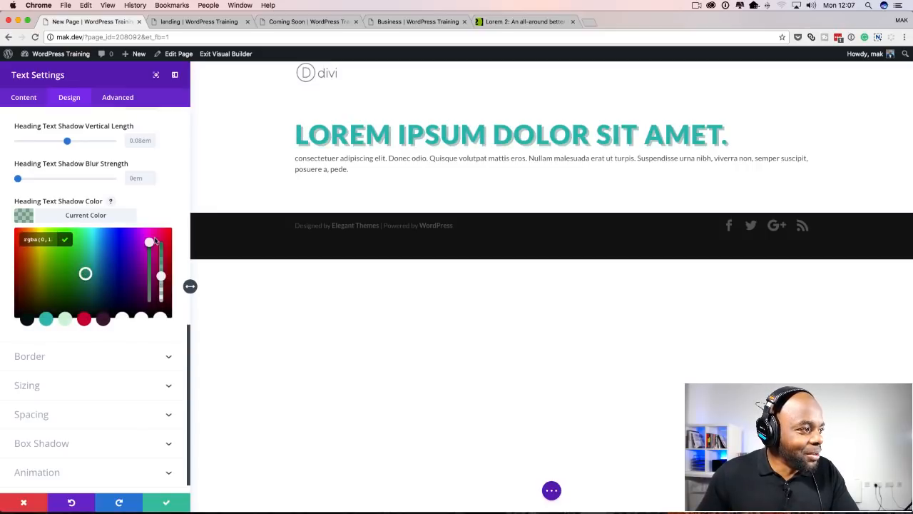
left_click_drag(162, 276, 163, 244)
left_click_drag(82, 277, 49, 242)
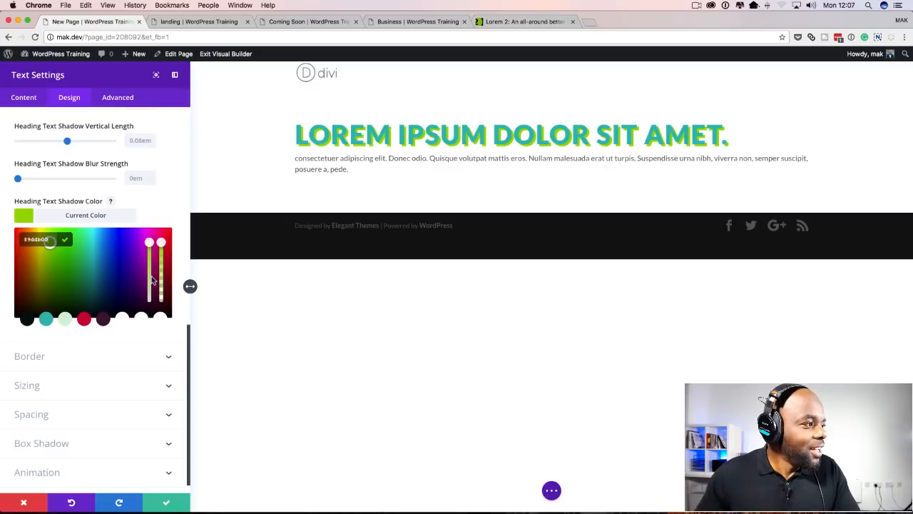
- Set the heading text shadow's vertical length to 0.07em and its horizontal length to 0.09em
scroll(164, 207, "up", 1)
scroll(164, 207, "up", 5)
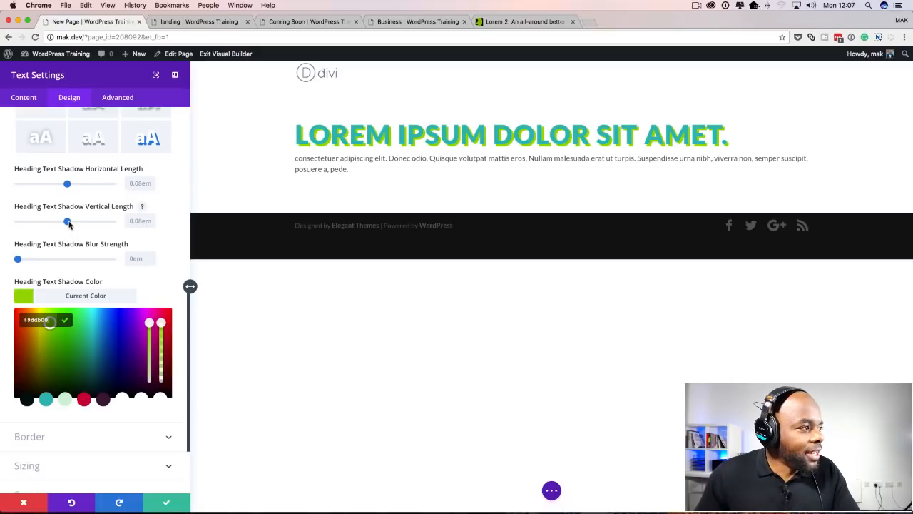
mouse_move(68, 222)
left_mouse_down()
mouse_move(21, 222)
mouse_move(75, 222)
mouse_move(45, 236)
mouse_move(71, 235)
left_mouse_up()
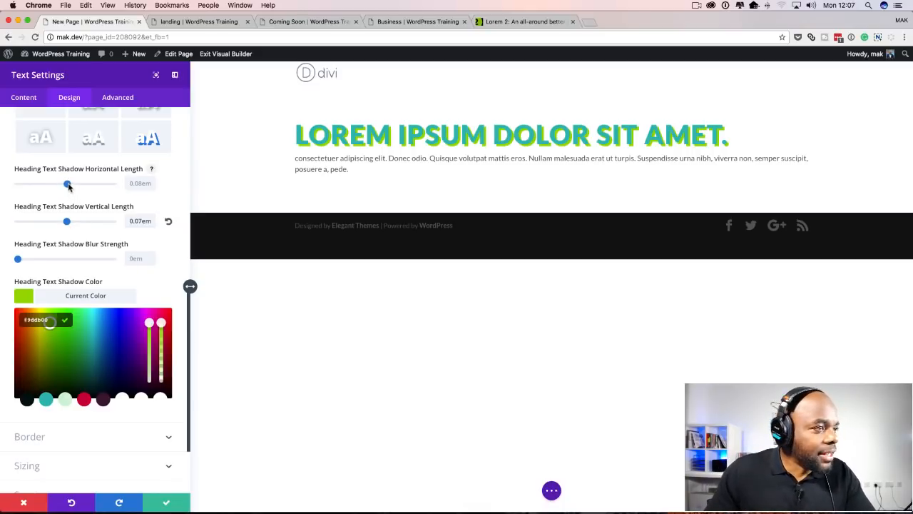
left_click_drag(67, 185, 68, 187)
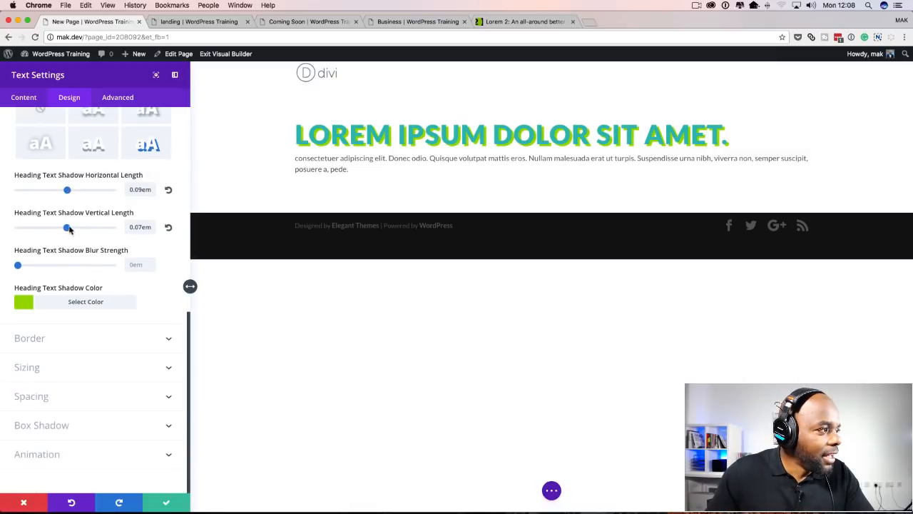
scroll(110, 230, "up", 1)
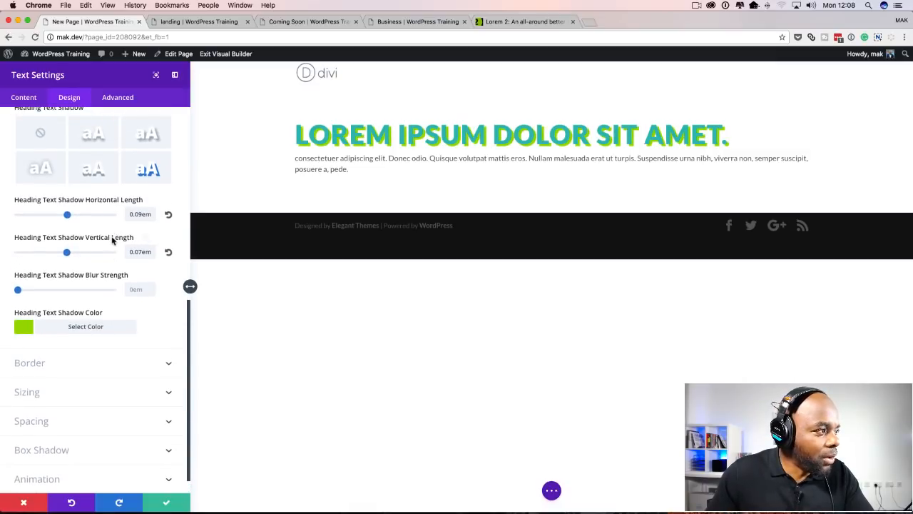
scroll(111, 235, "up", 2)
scroll(112, 239, "up", 1)
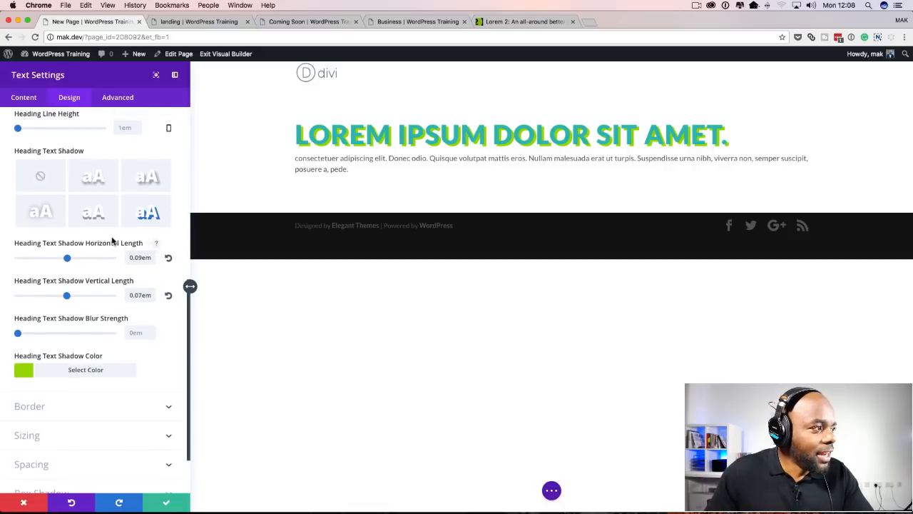
- Apply the first preset heading shadow with 0.03em horizontal length, 0.01em vertical length and 0.19em blur strength, and save the Text module
left_click(100, 183)
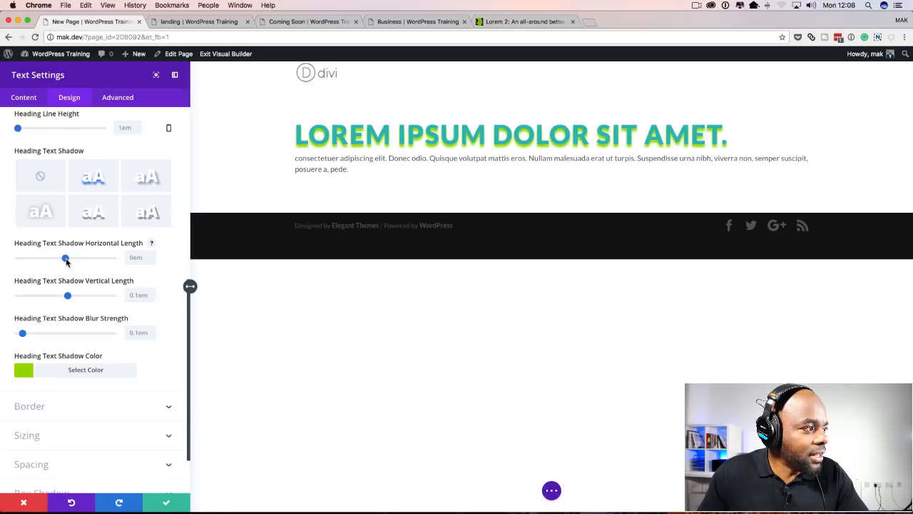
left_click_drag(66, 259, 65, 258)
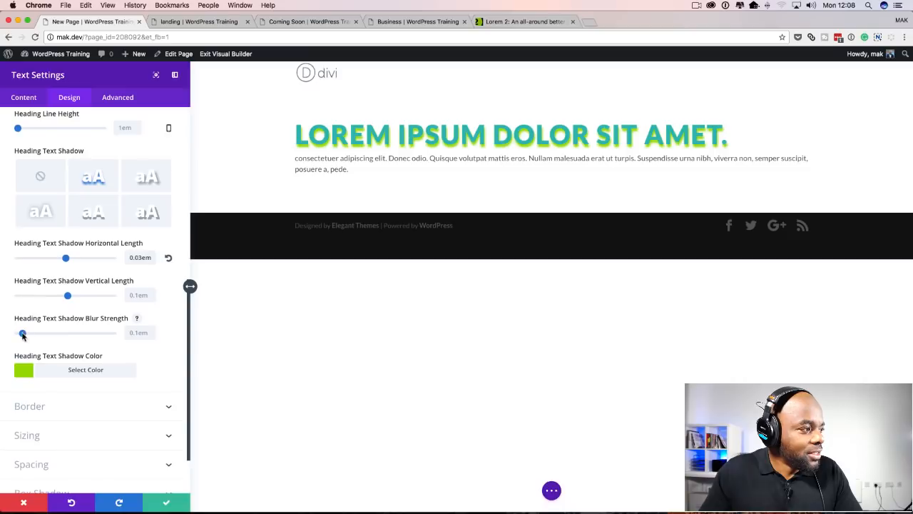
mouse_move(23, 336)
left_mouse_down()
mouse_move(77, 337)
mouse_move(19, 347)
mouse_move(27, 345)
left_mouse_up()
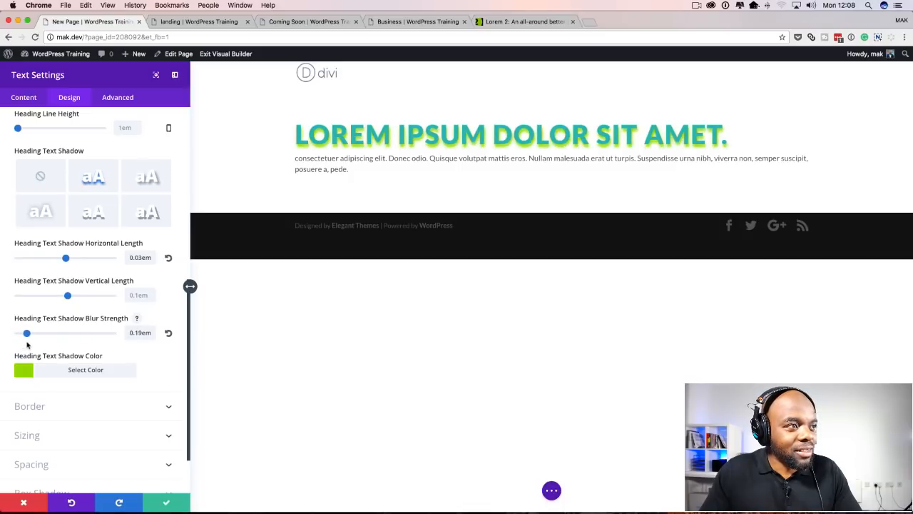
left_click_drag(73, 300, 67, 301)
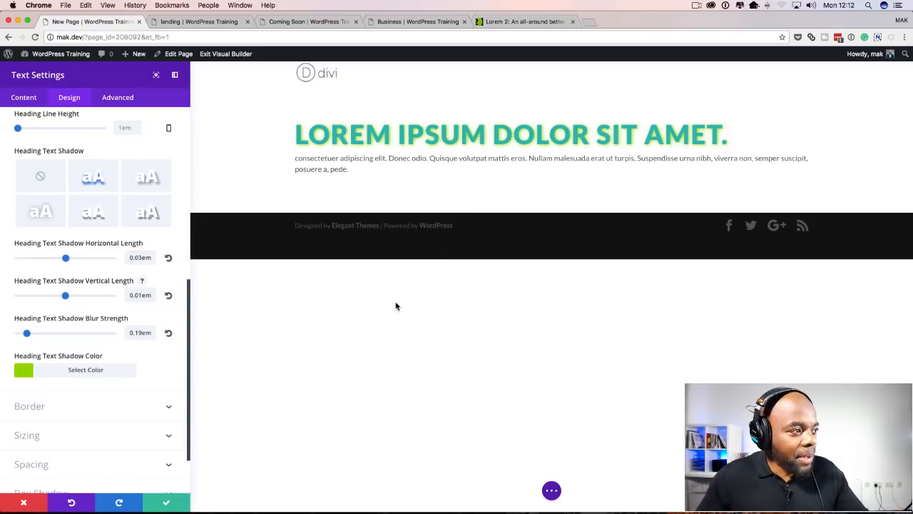
left_click(167, 505)
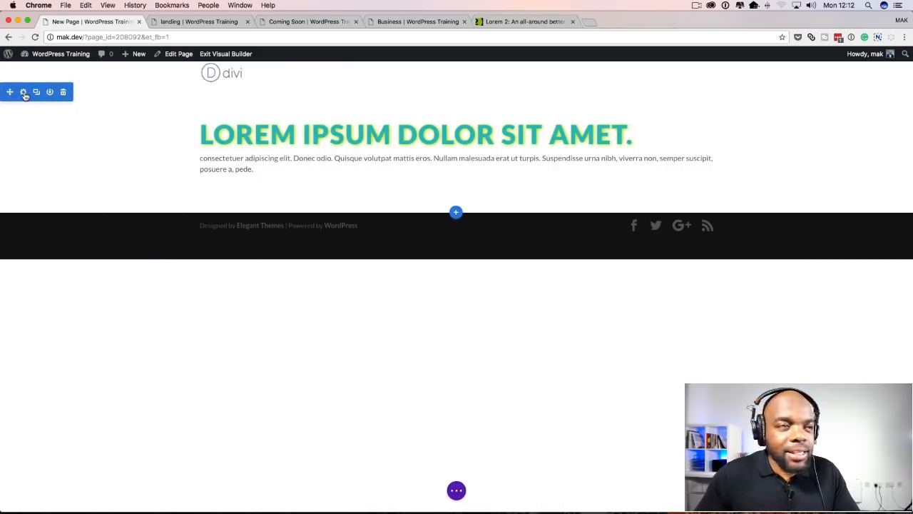
- Set the section's background colour to the near-black swatch #021414 and save the section settings
left_click(23, 91)
left_click(38, 149)
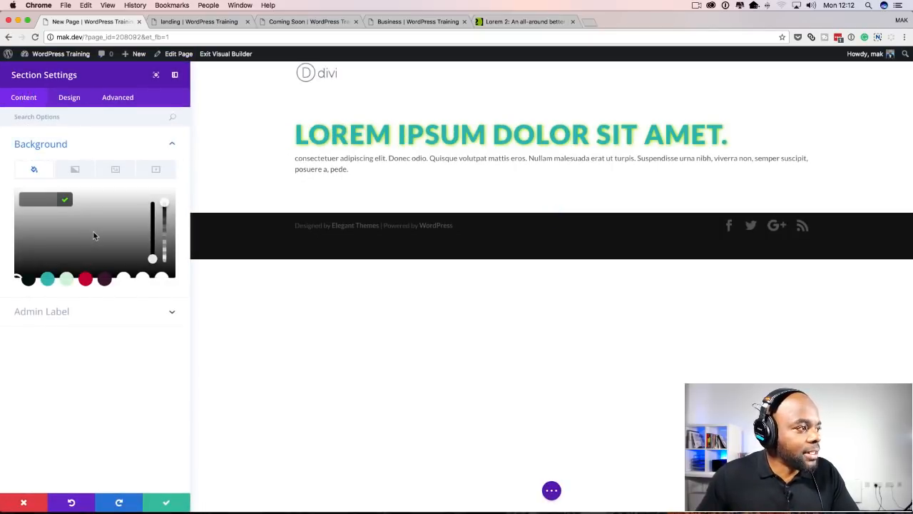
left_click(105, 282)
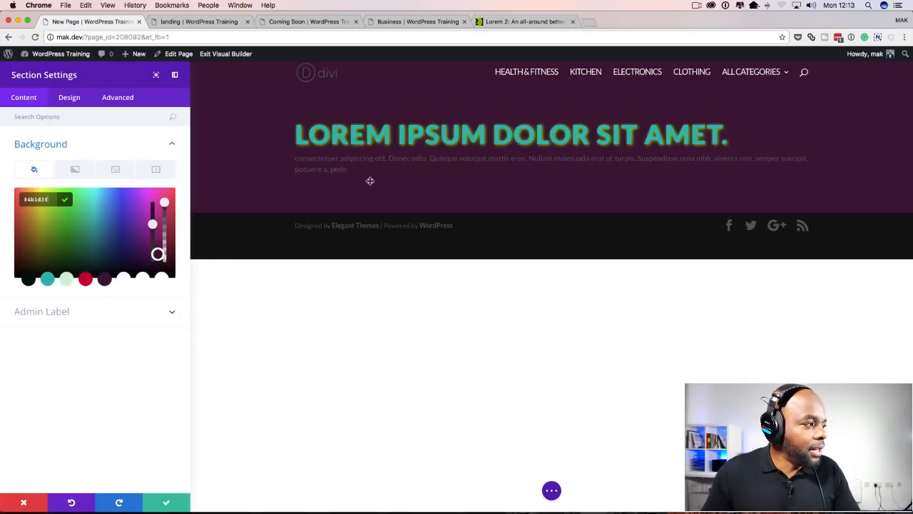
left_click(30, 280)
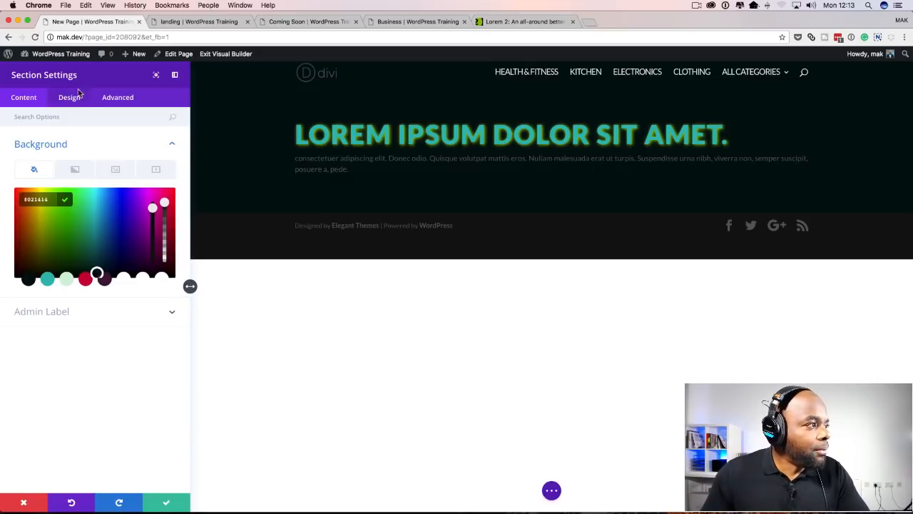
left_click(167, 503)
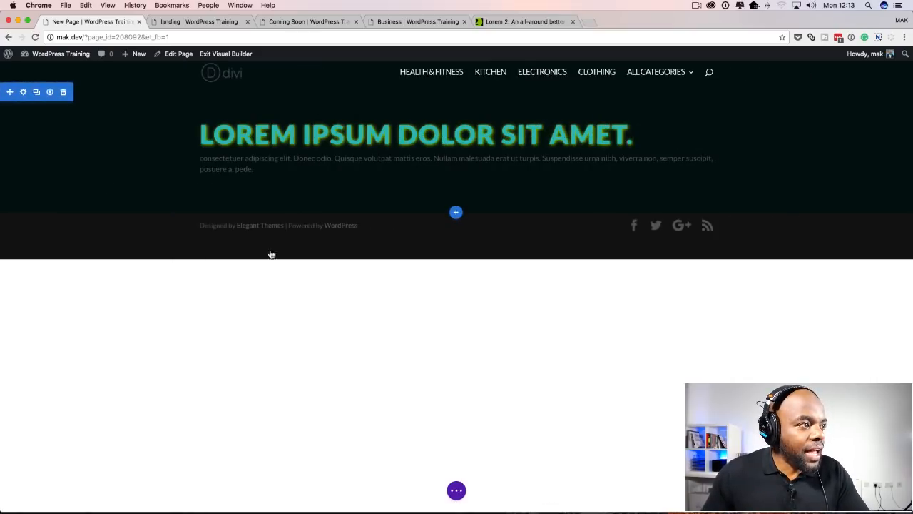
- In the Text module's heading design settings, centre the H1 heading and set its text colour to the dark purple swatch
mouse_move(443, 129)
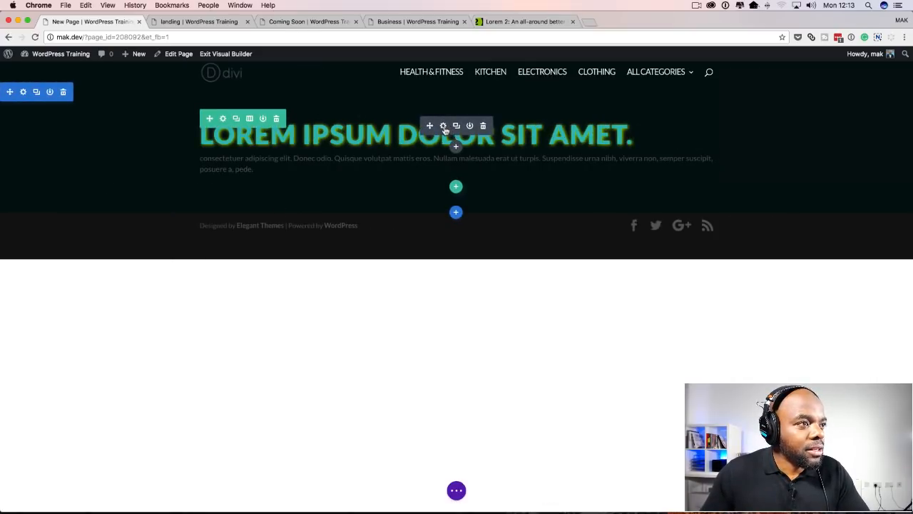
left_click(444, 128)
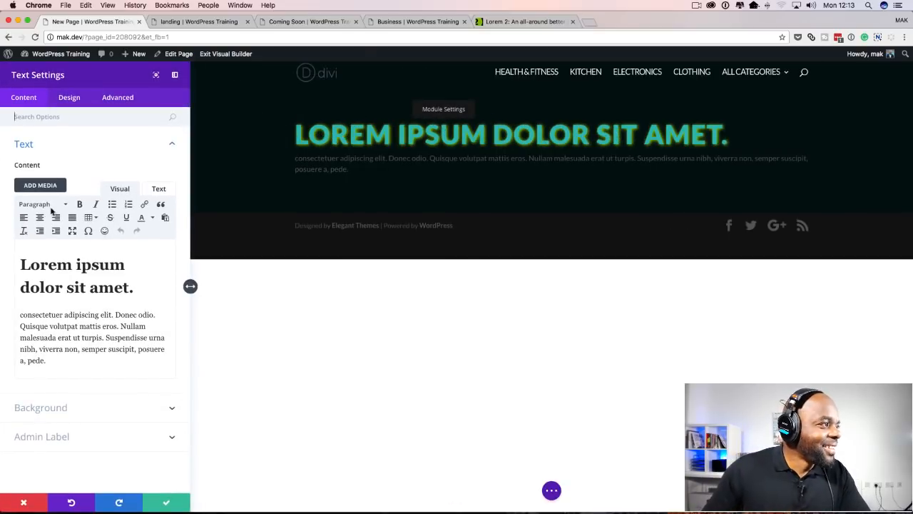
left_click(73, 97)
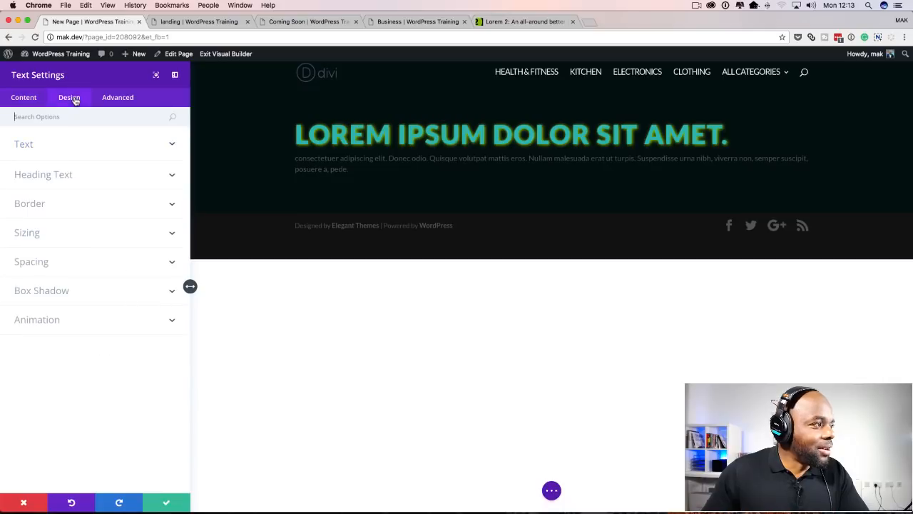
left_click(62, 176)
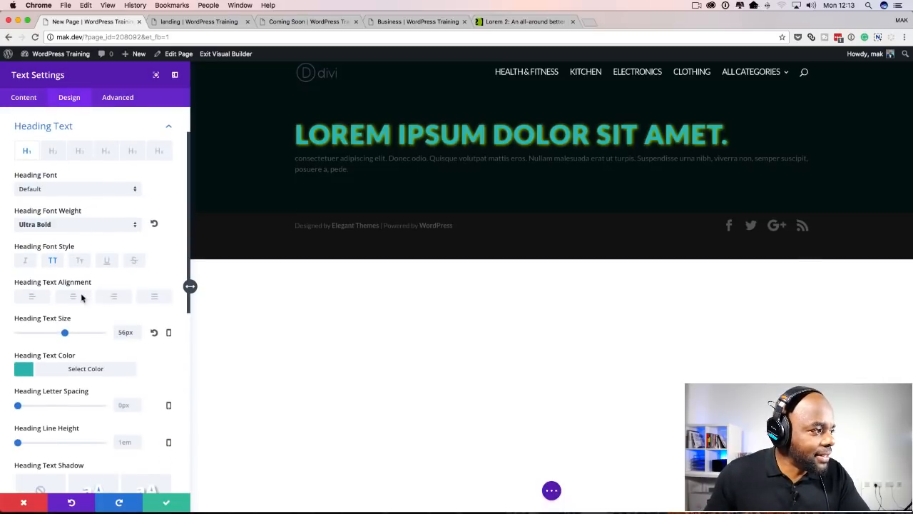
left_click(74, 298)
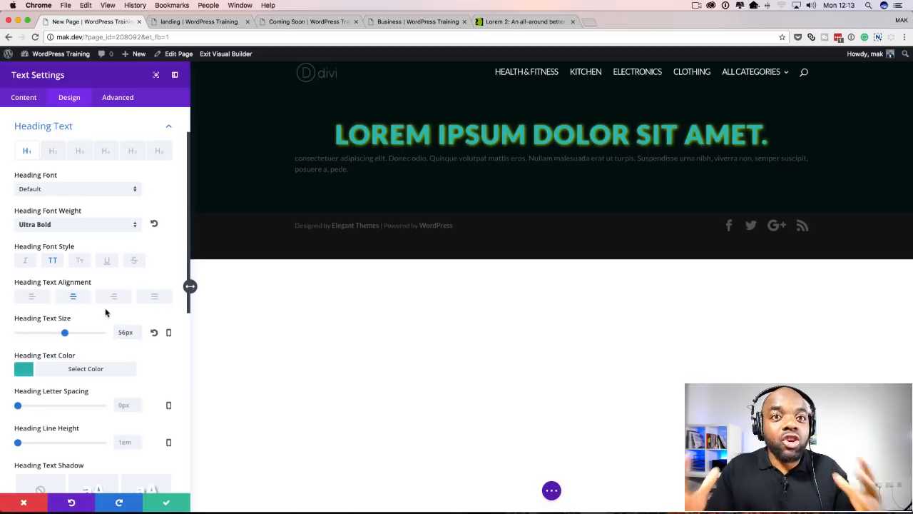
left_click(23, 370)
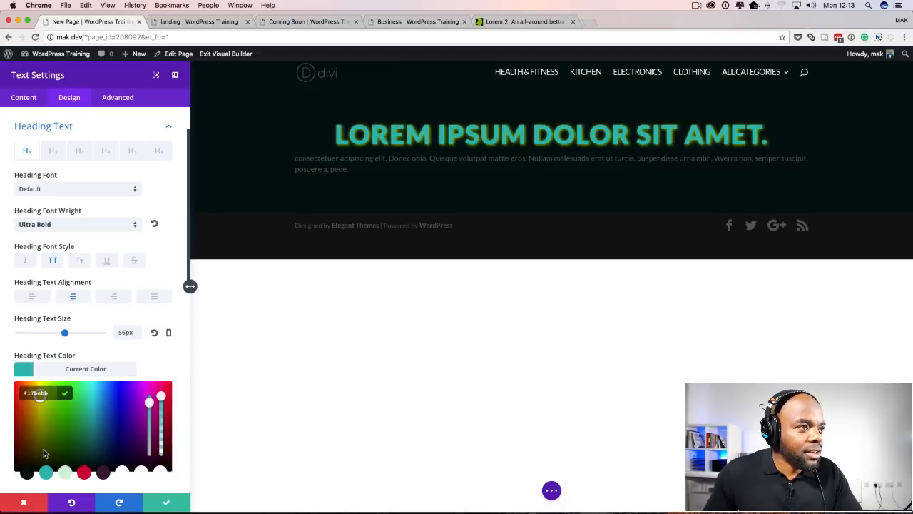
left_click(104, 473)
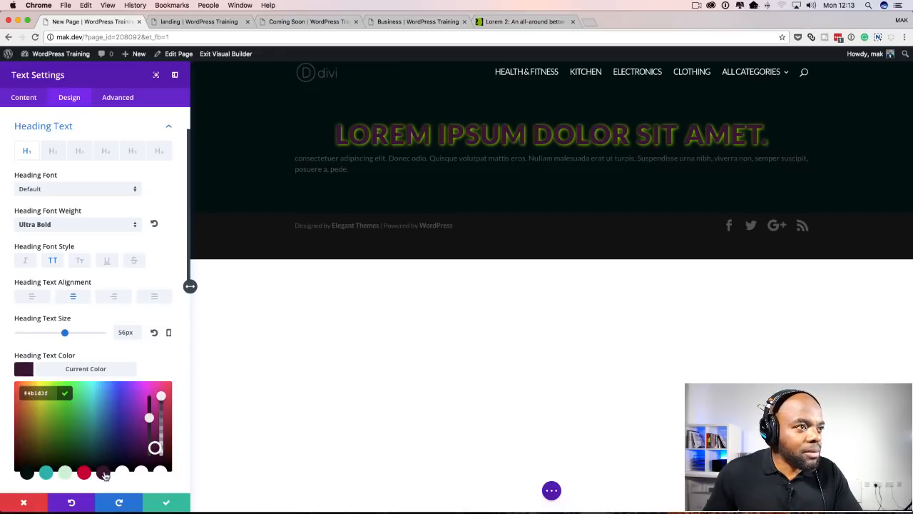
- Change the H1 heading's text shadow colour to the teal swatch
scroll(112, 369, "down", 4)
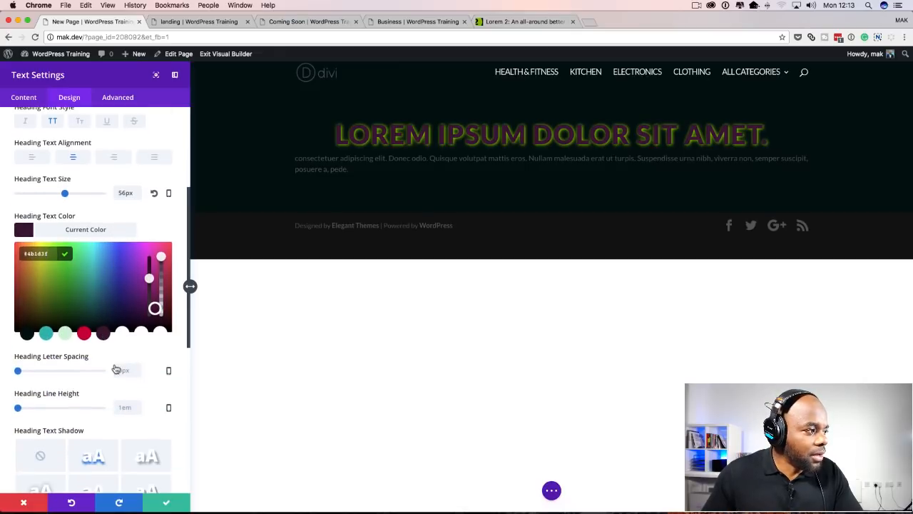
scroll(115, 369, "down", 5)
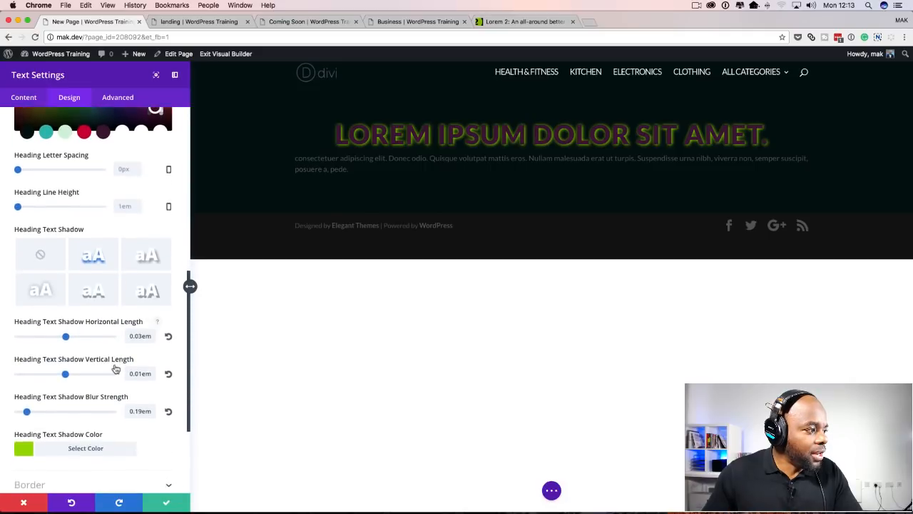
scroll(116, 369, "down", 1)
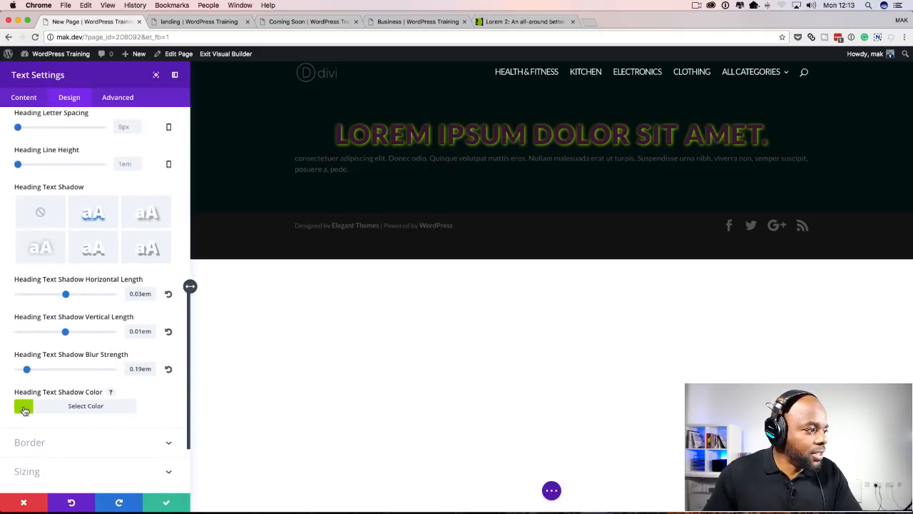
left_click(24, 407)
scroll(86, 433, "down", 3)
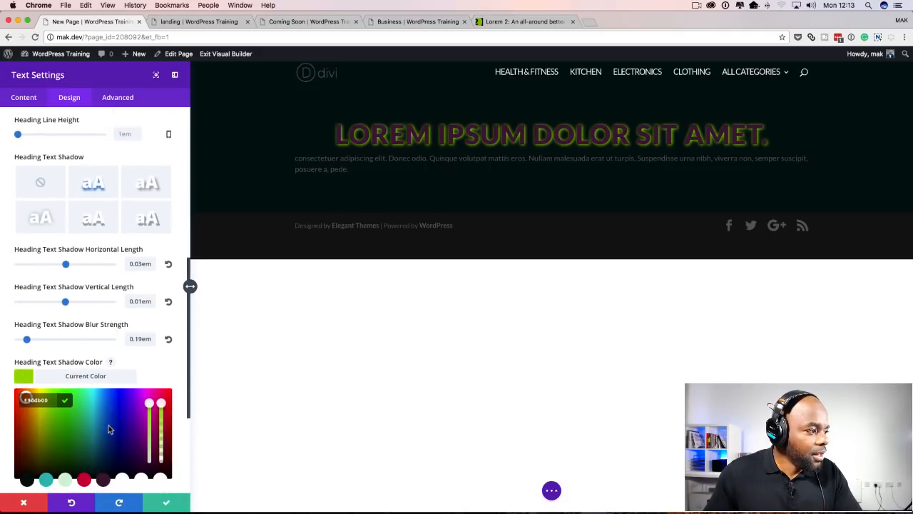
left_click(46, 450)
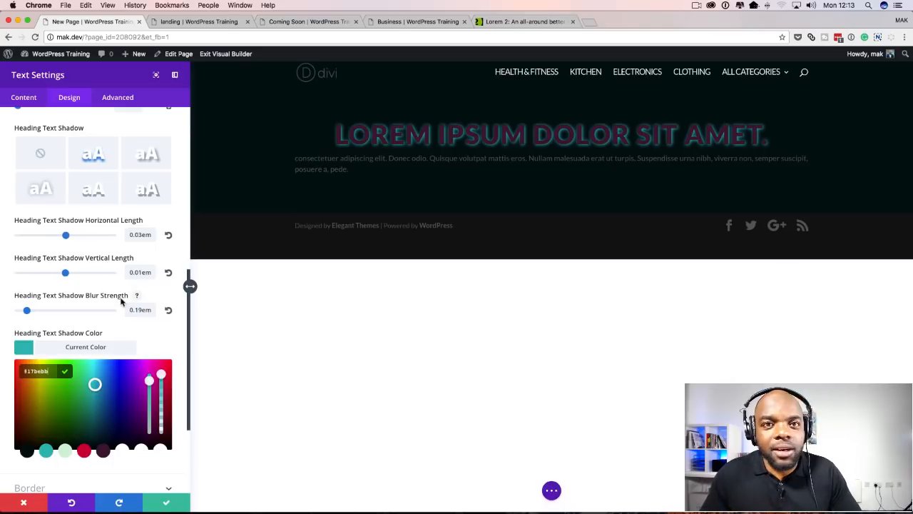
- Adjust the H1 heading's text shadow to 0.01em horizontal length, 0.01em vertical length and 0.13em blur strength
scroll(124, 265, "up", 2)
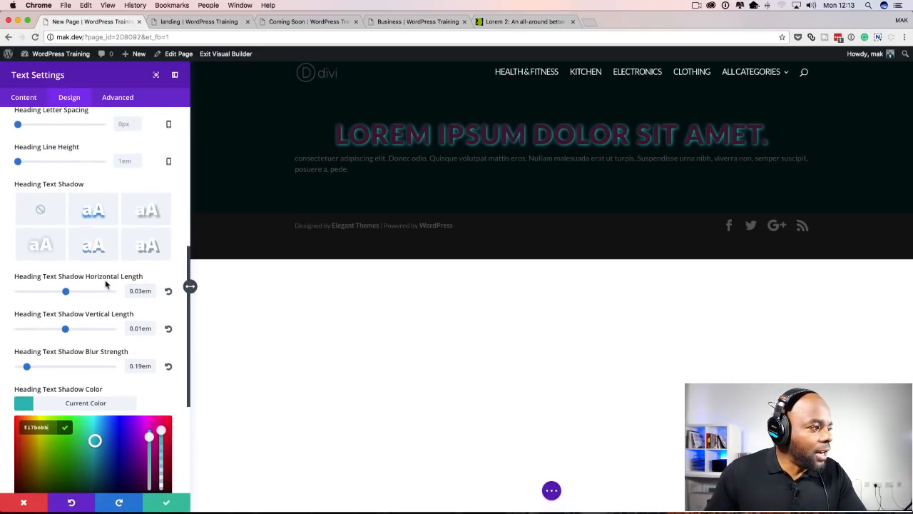
left_click_drag(61, 334, 64, 329)
left_click_drag(66, 291, 66, 298)
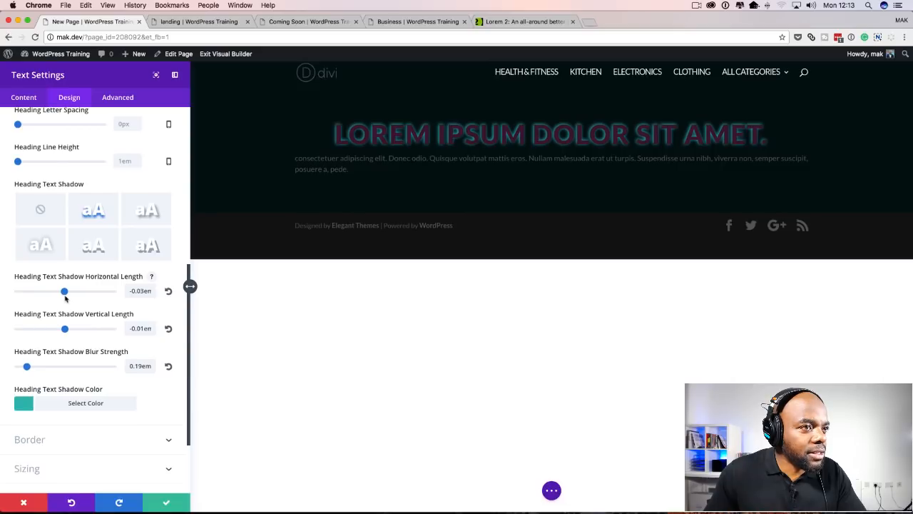
left_click_drag(27, 368, 25, 369)
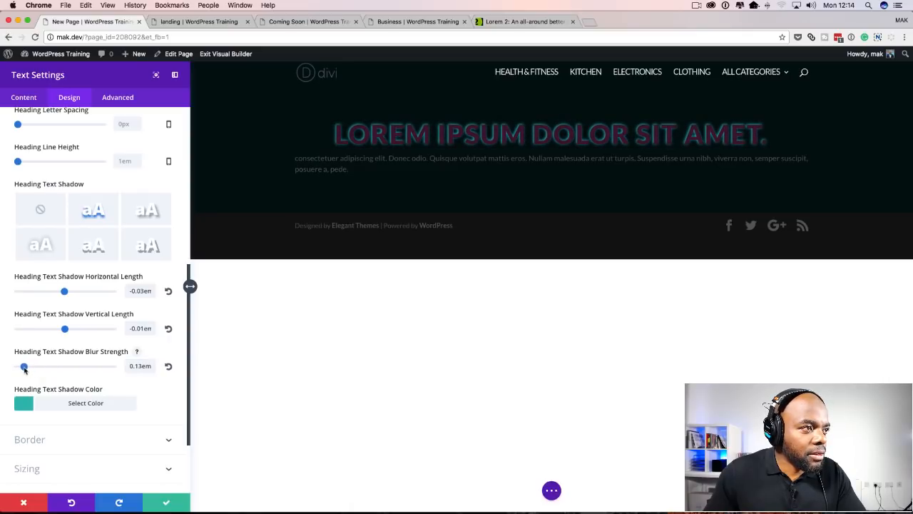
left_click_drag(65, 330, 65, 335)
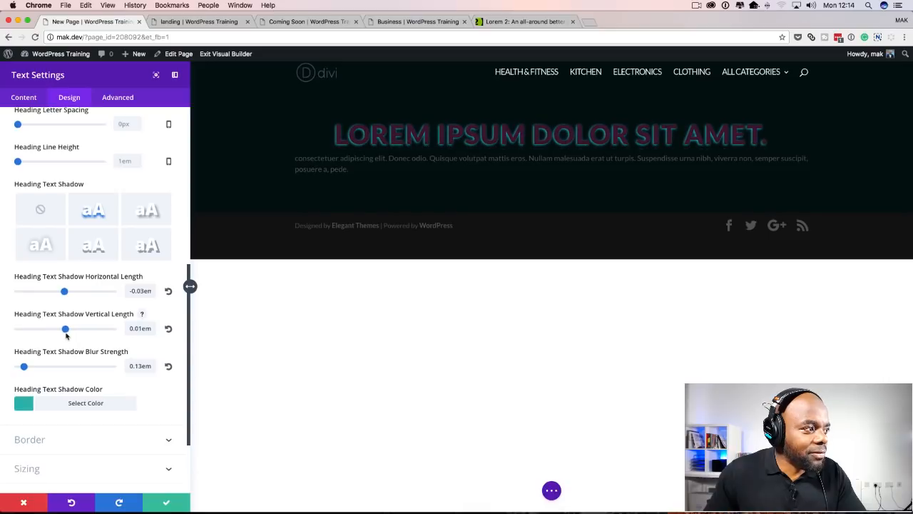
left_click_drag(63, 290, 66, 295)
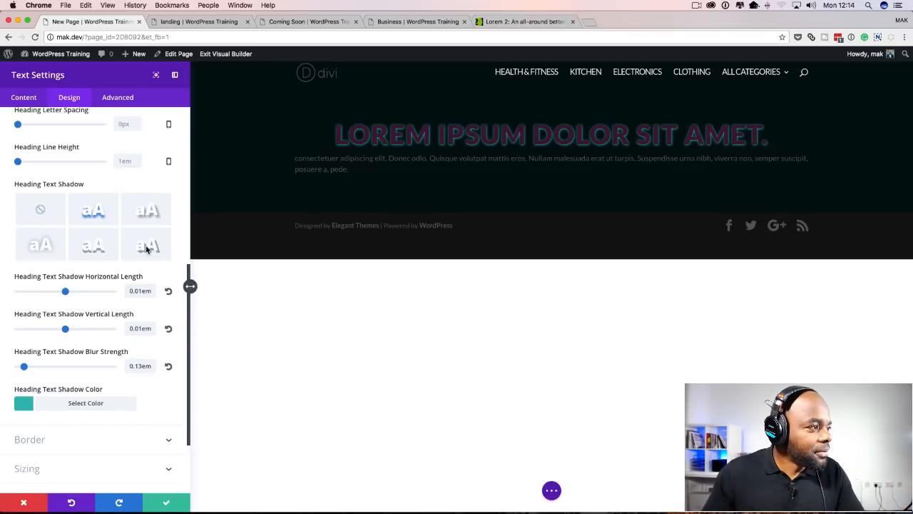
- Apply the second preset heading shadow with 0.01em horizontal length, -0.01em vertical length and 0.28em blur strength
left_click(150, 215)
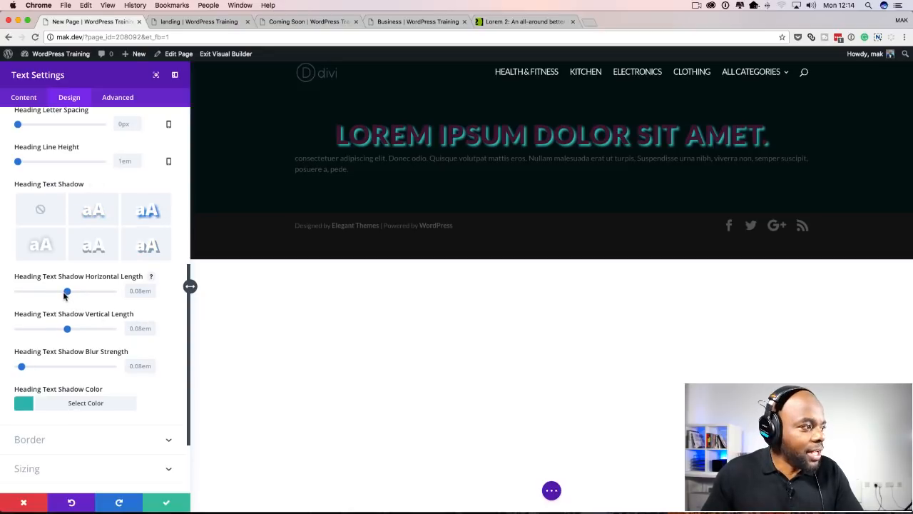
left_click_drag(67, 293, 66, 294)
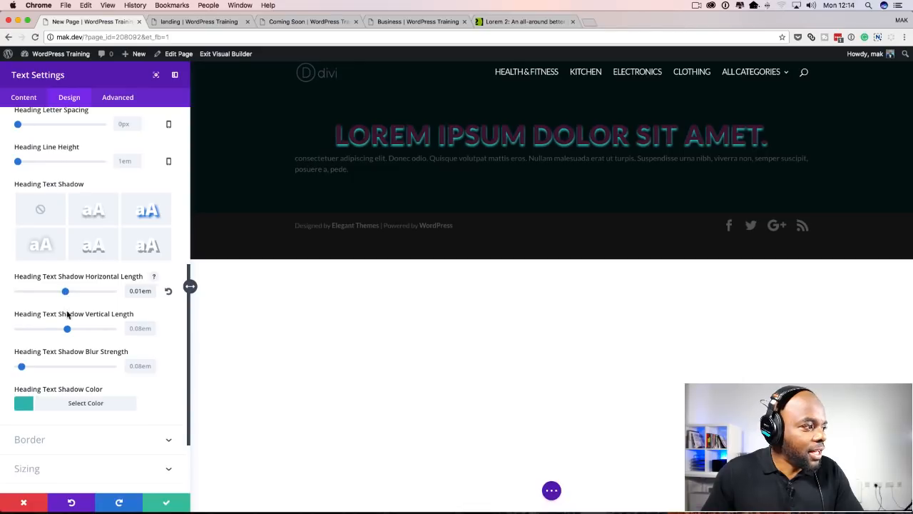
left_click_drag(67, 329, 65, 330)
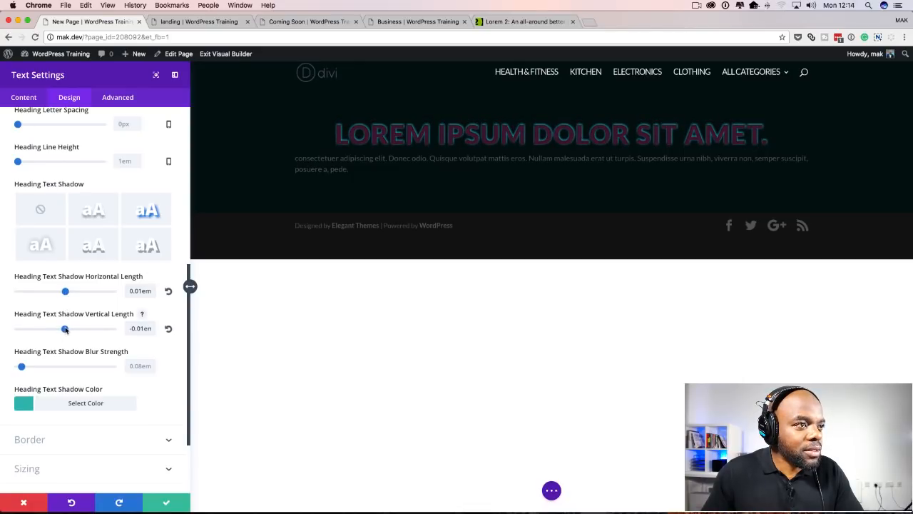
mouse_move(22, 368)
left_mouse_down()
mouse_move(39, 369)
mouse_move(31, 371)
left_mouse_up()
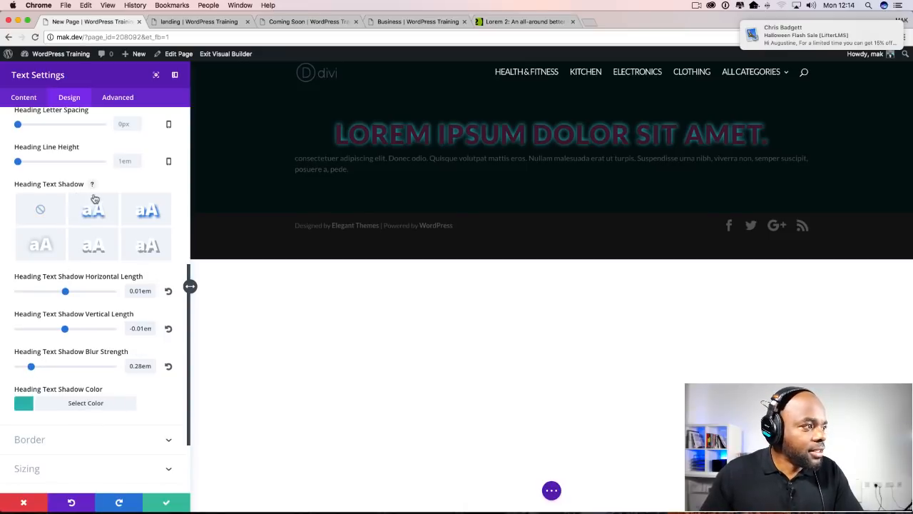
- Set the H1 heading's text colour to the near-black swatch #021414
scroll(64, 349, "up", 5)
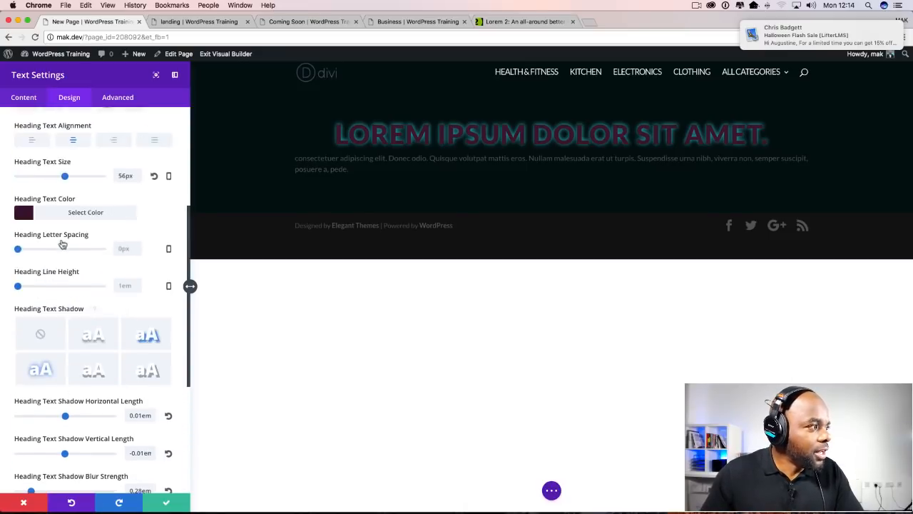
left_click(24, 217)
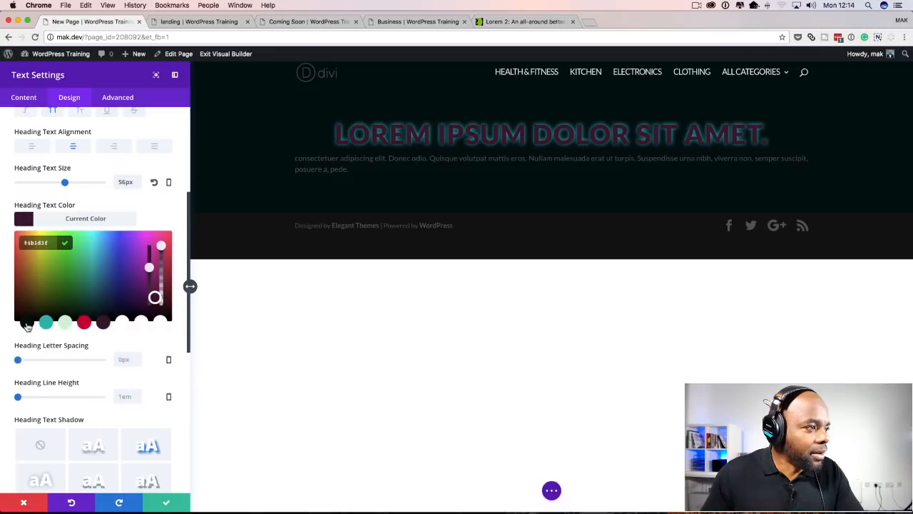
left_click(26, 323)
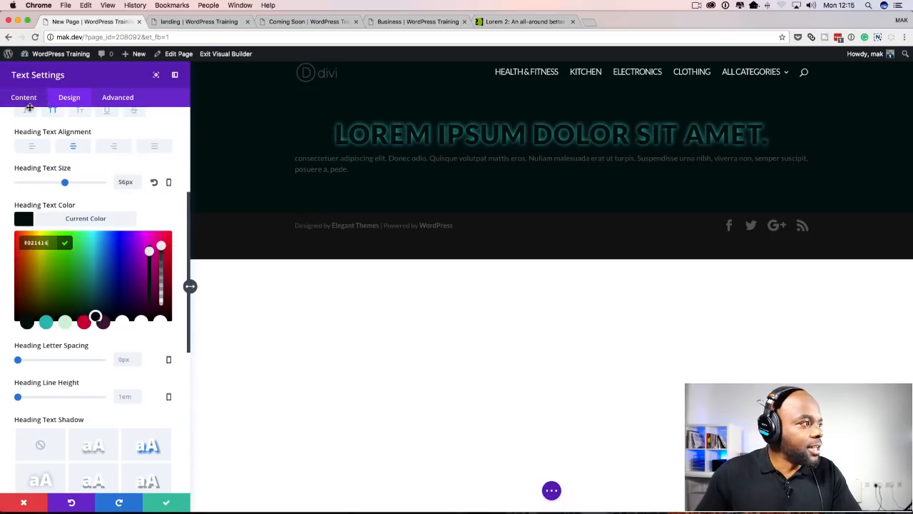
- In the Text module's body text design settings, set the text colour to the pale green swatch #d4f4dd
scroll(111, 199, "up", 5)
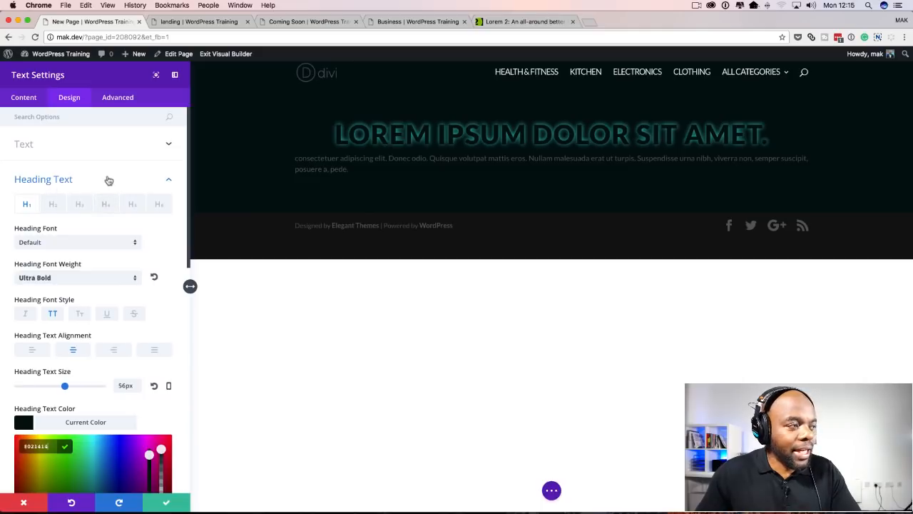
left_click(68, 147)
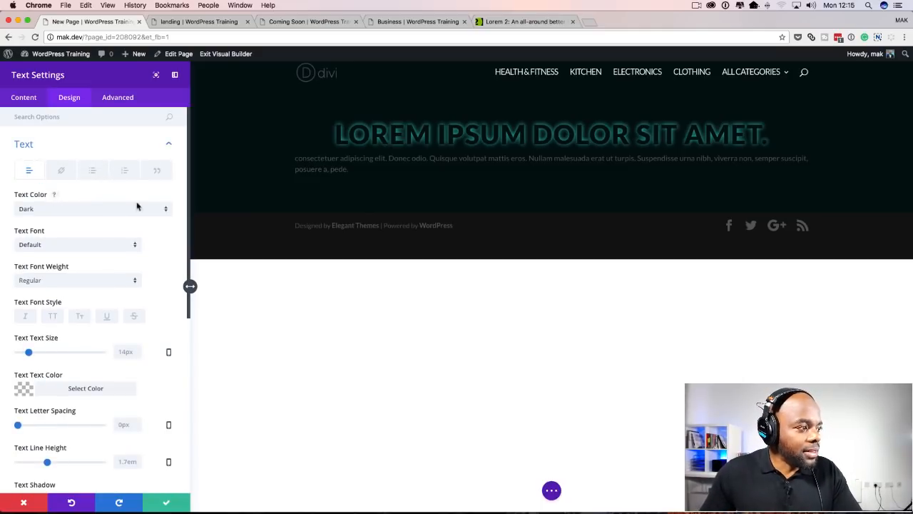
scroll(91, 344, "down", 3)
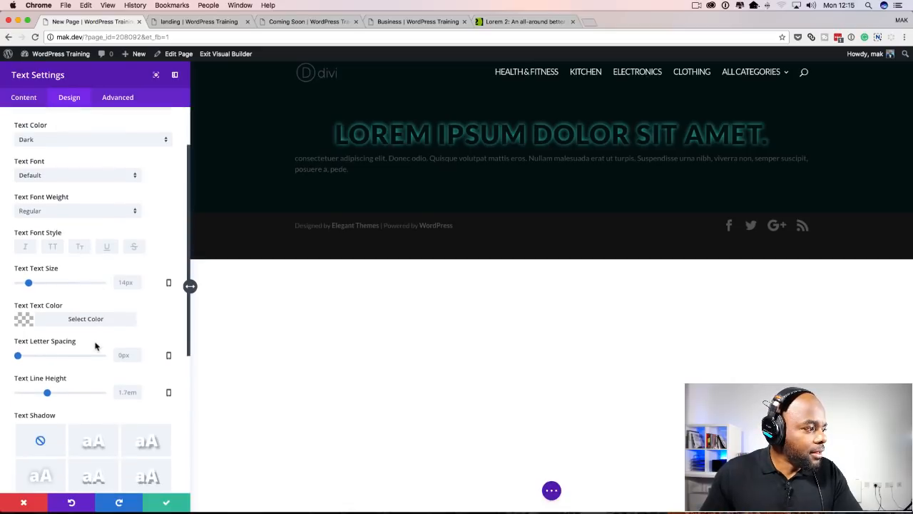
scroll(94, 347, "up", 3)
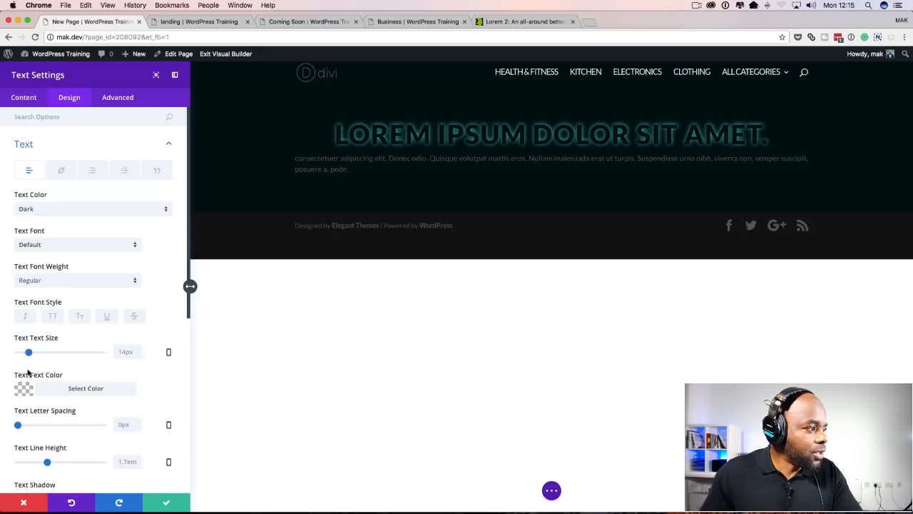
left_click(24, 387)
scroll(64, 428, "down", 1)
left_click(66, 440)
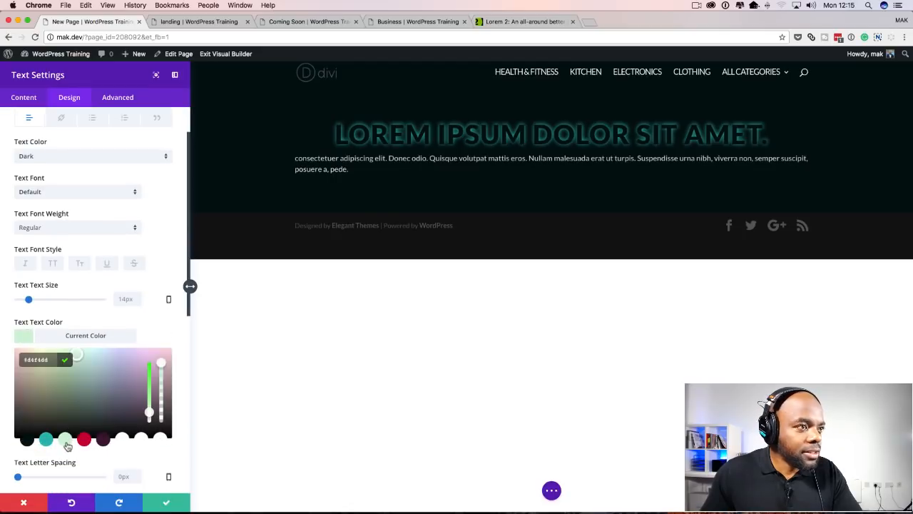
- Set the body text's orientation to centred
scroll(136, 381, "down", 4)
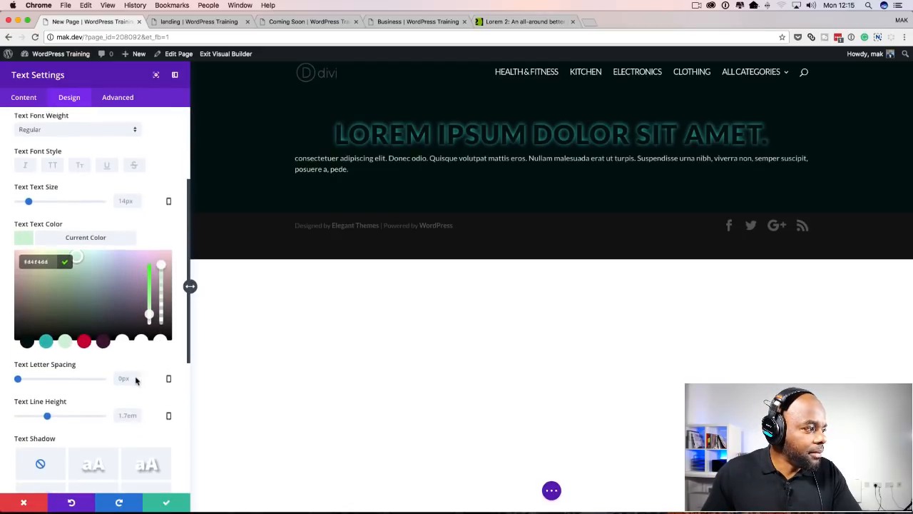
scroll(136, 381, "down", 5)
left_click(73, 299)
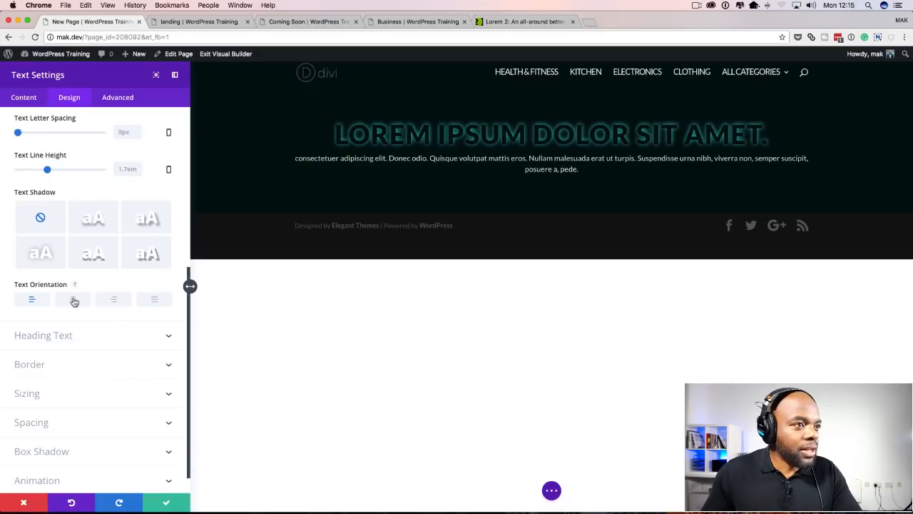
- Set the Text module's width to 77% in its sizing options and align the module to the centre
scroll(107, 235, "up", 1)
scroll(109, 223, "up", 2)
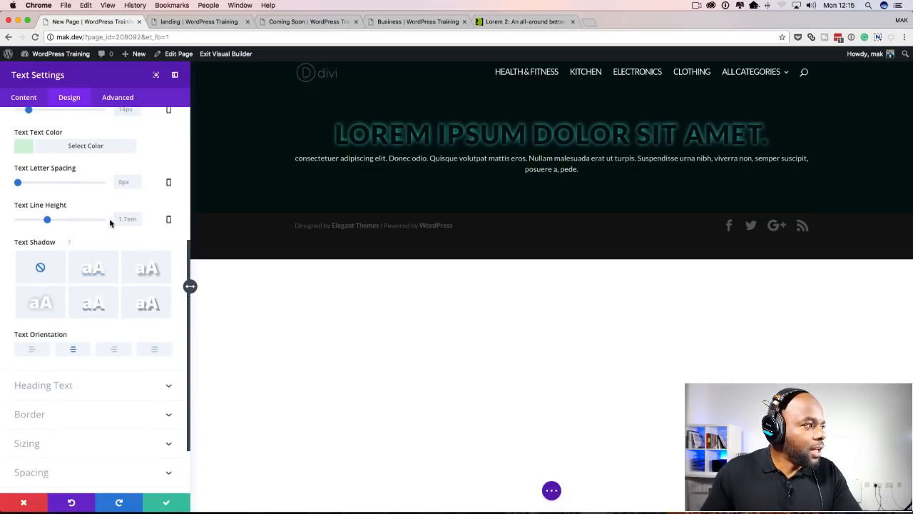
scroll(74, 238, "down", 3)
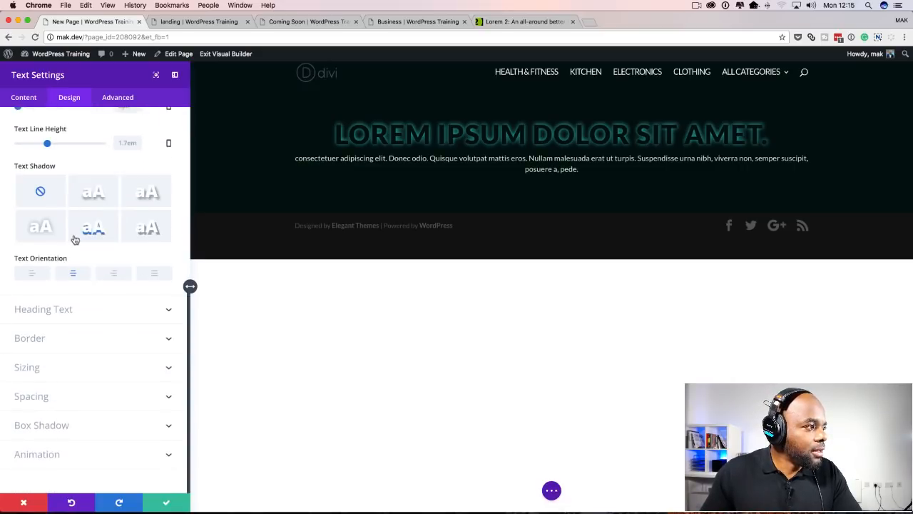
left_click(31, 369)
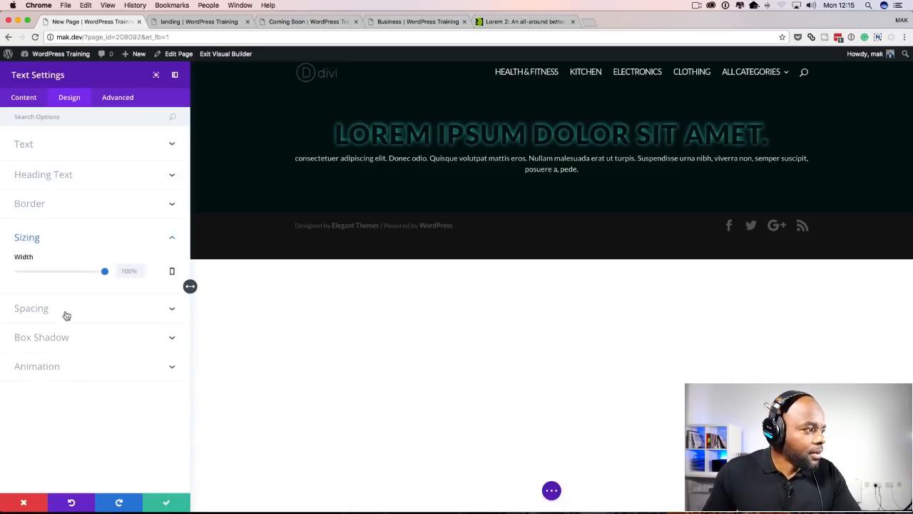
left_click_drag(106, 273, 86, 279)
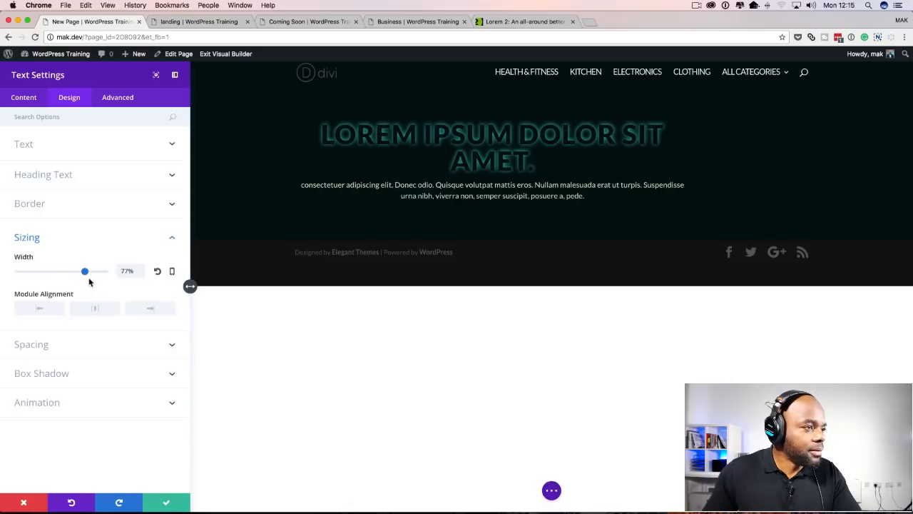
left_click(97, 312)
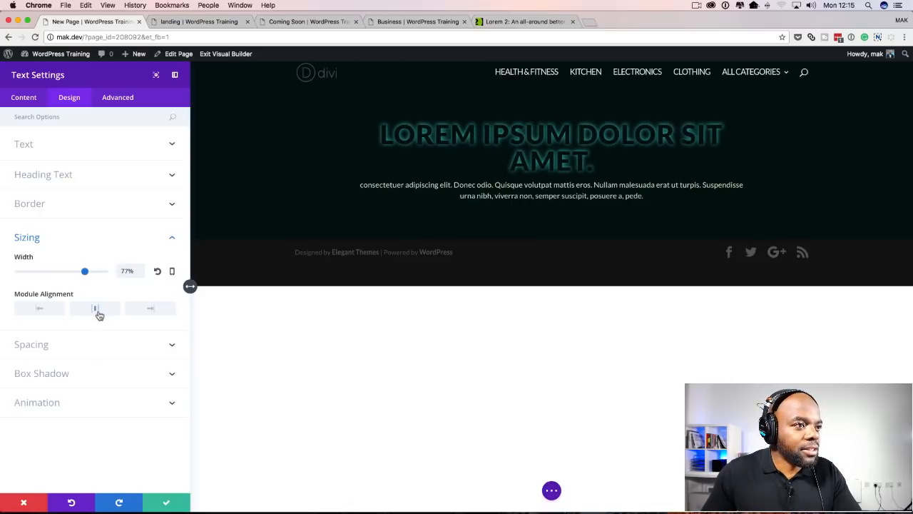
left_click(66, 177)
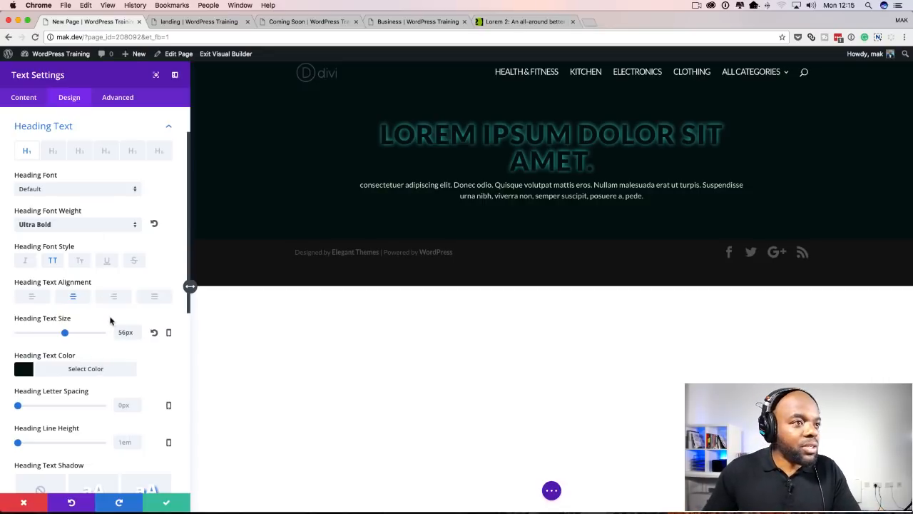
scroll(112, 367, "down", 1)
scroll(112, 368, "up", 4)
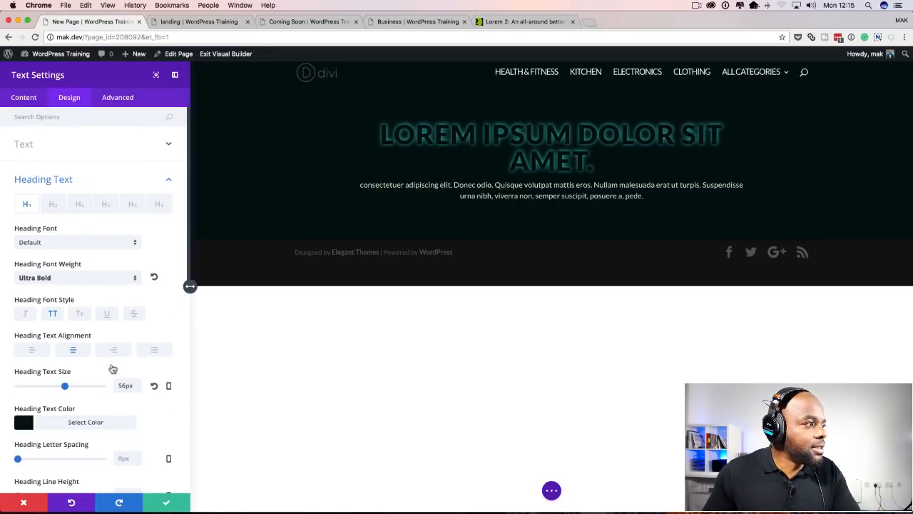
- In the Text module's content, shorten the heading to "Lorem ipsum dolor" by deleting "sit amet." and save the module
left_click(24, 97)
left_click(45, 150)
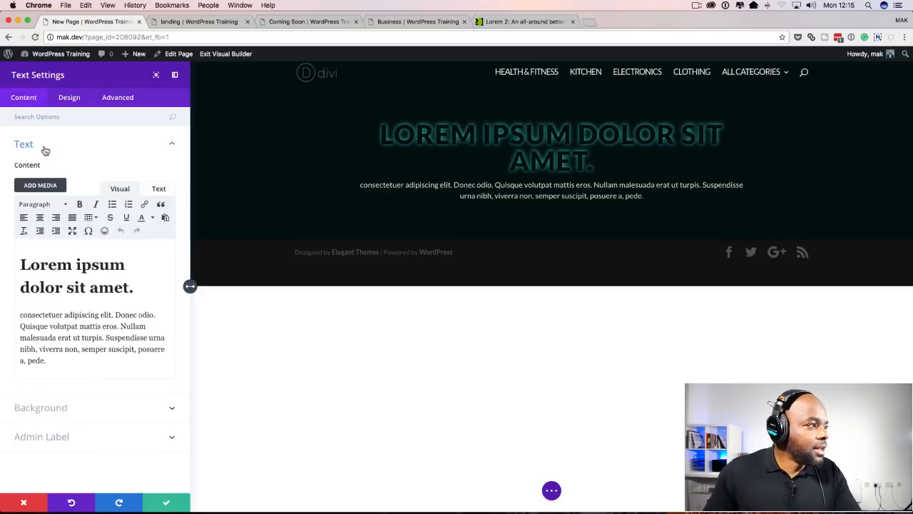
left_click_drag(138, 291, 55, 290)
left_click(62, 291)
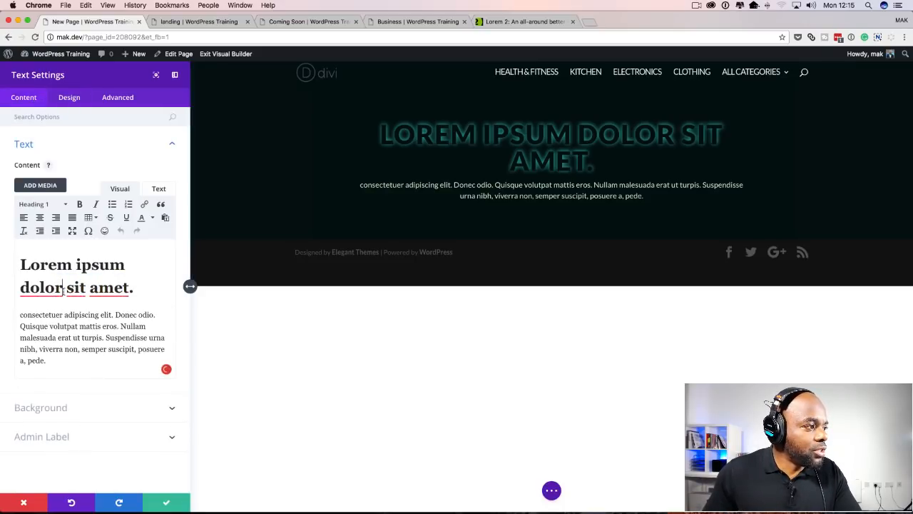
left_click(141, 287)
key("BackSpace")
key("BackSpace")
key("BackSpace")
key("BackSpace")
key("BackSpace")
key("BackSpace")
key("BackSpace")
key("BackSpace")
key("BackSpace")
key("BackSpace")
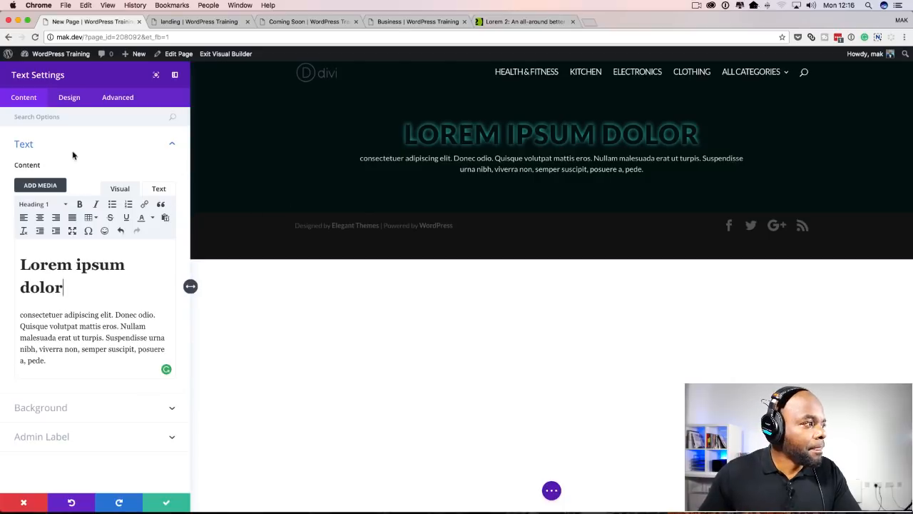
left_click(168, 504)
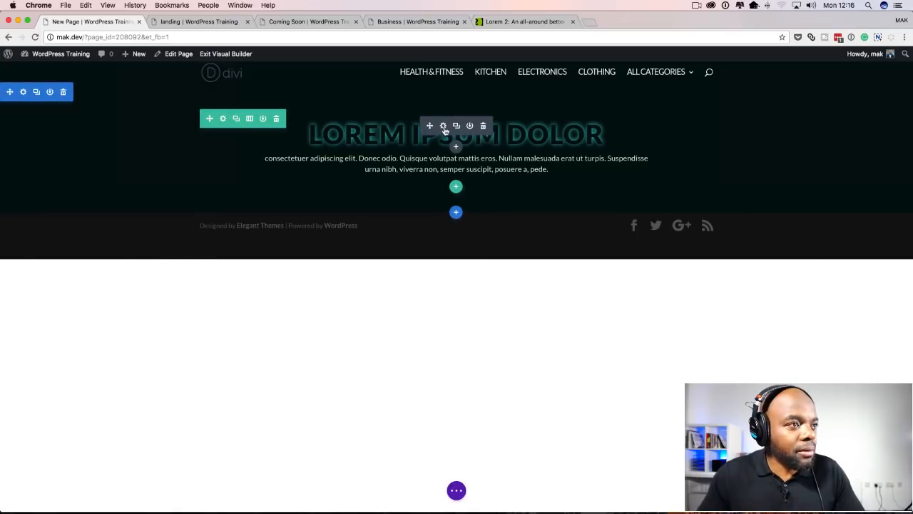
- Reopen the Text module's H1 heading design settings, review the text colour and shadow options, and close them without saving
left_click(443, 126)
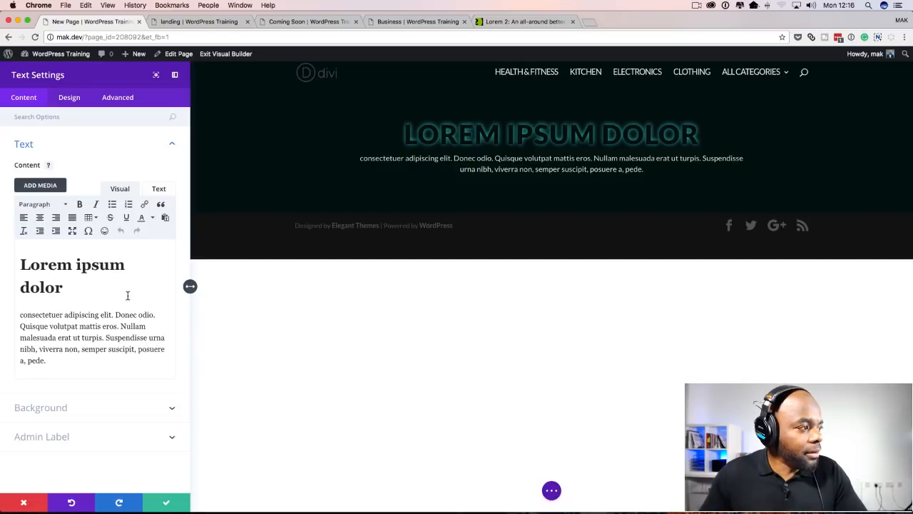
left_click(80, 100)
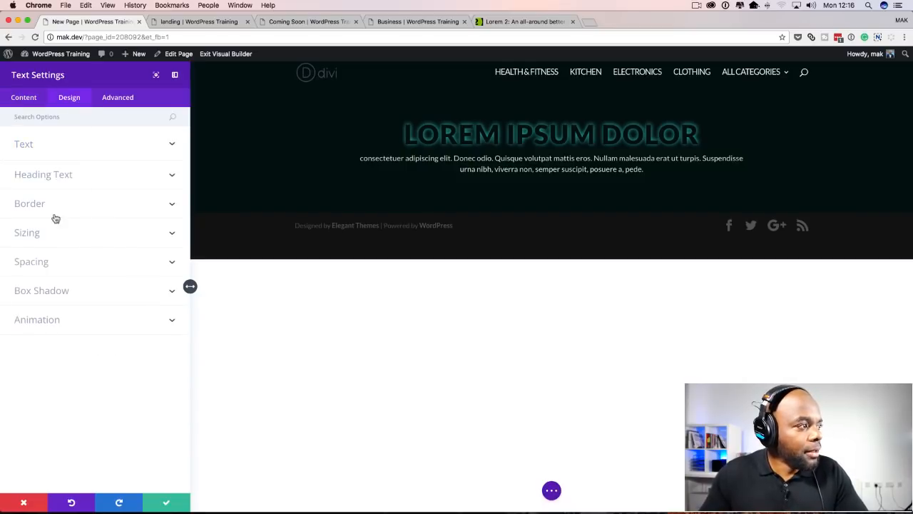
left_click(64, 177)
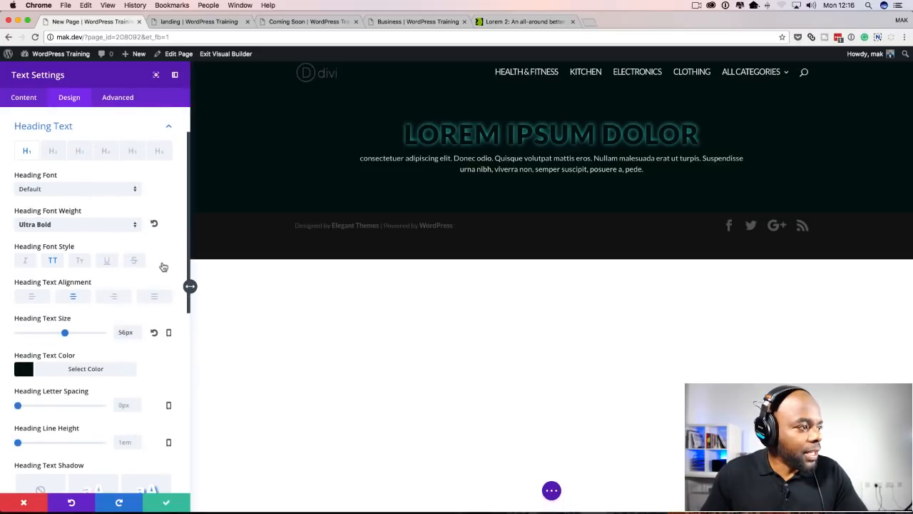
scroll(172, 257, "down", 5)
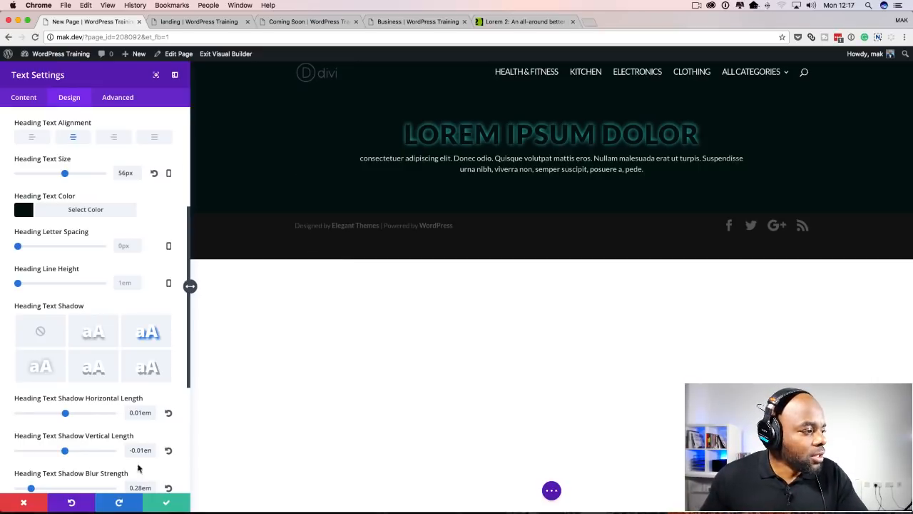
left_click(24, 503)
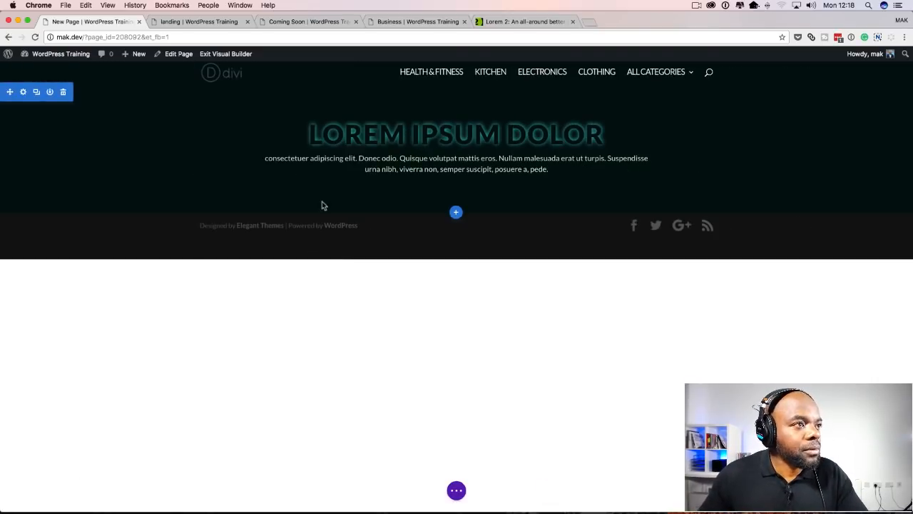
- On the Coming Soon page, set the section's background colour to the teal palette colour #17bebb and save the section settings
left_click(428, 21)
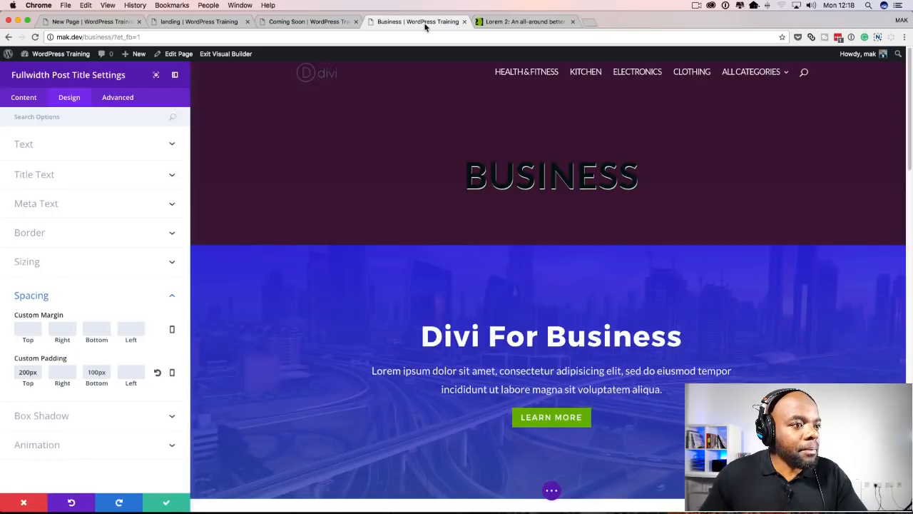
left_click(319, 23)
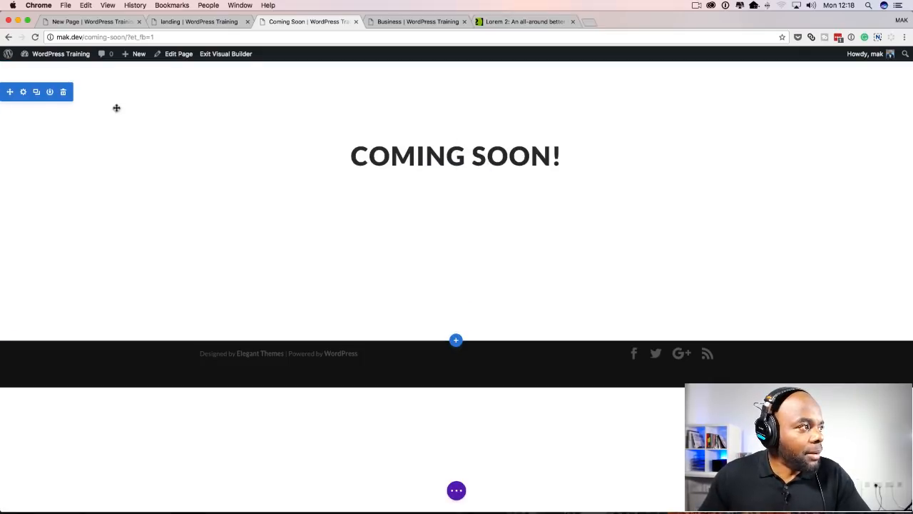
left_click(23, 93)
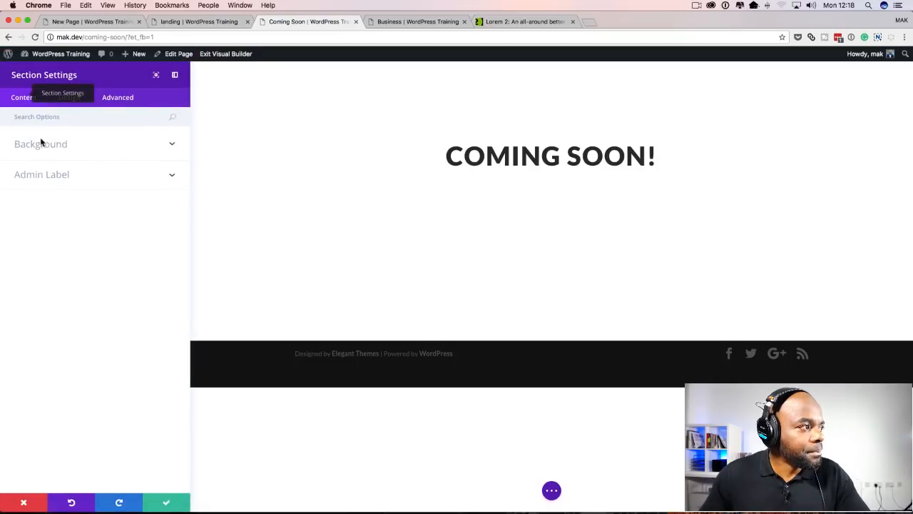
left_click(41, 143)
left_click(97, 236)
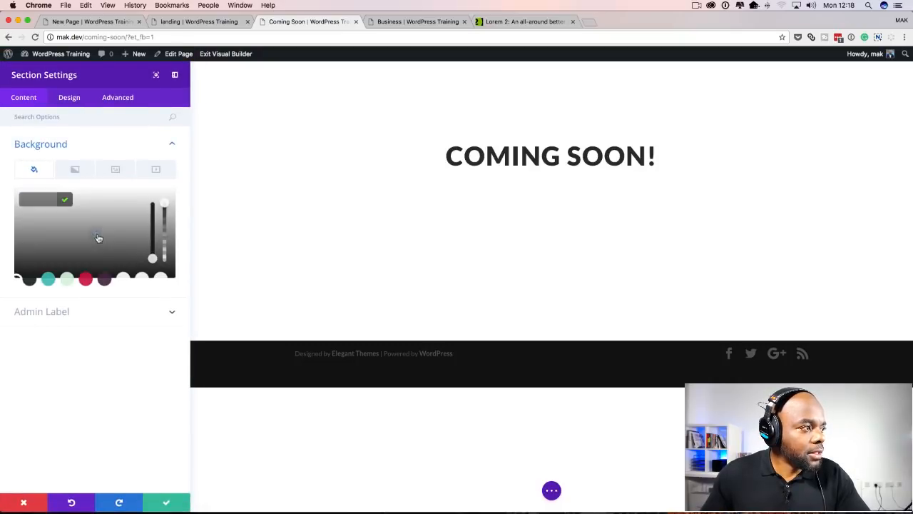
left_click(48, 279)
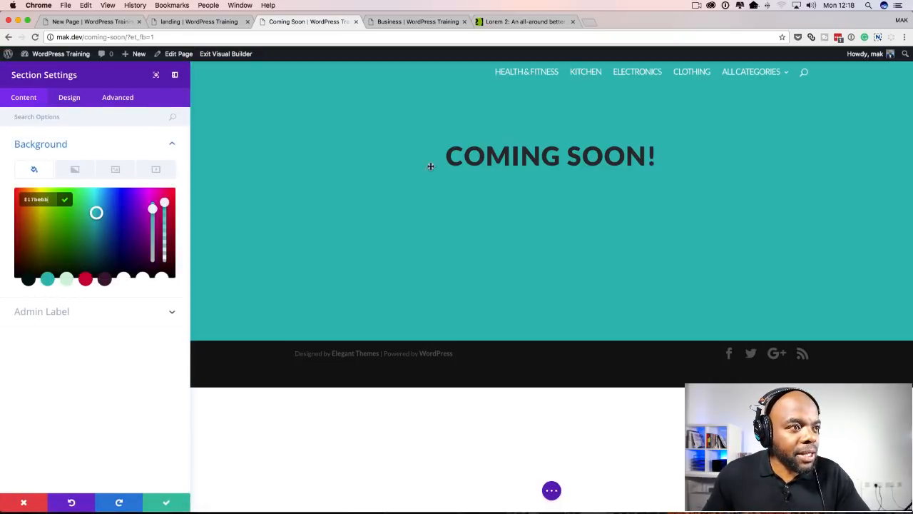
left_click(166, 505)
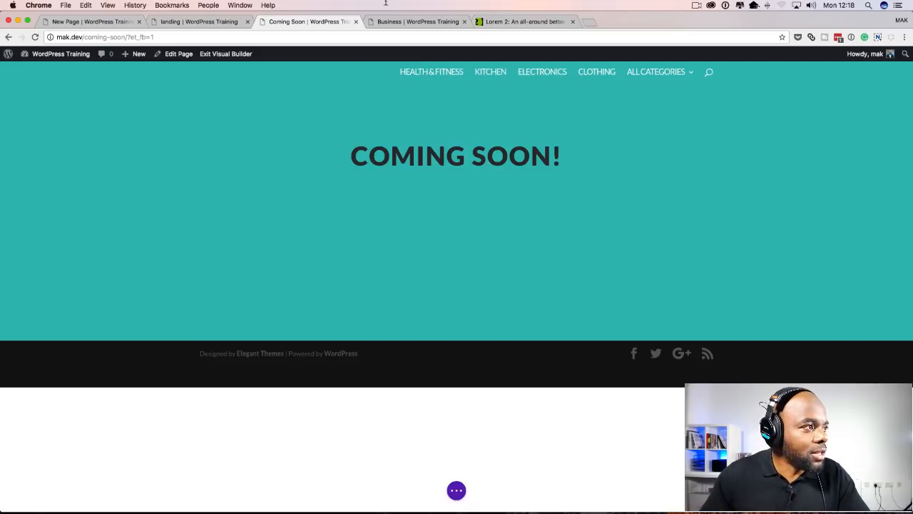
- Save the Coming Soon page's builder changes, update the page from its WordPress edit screen and reopen it in the Visual Builder
left_click(179, 57)
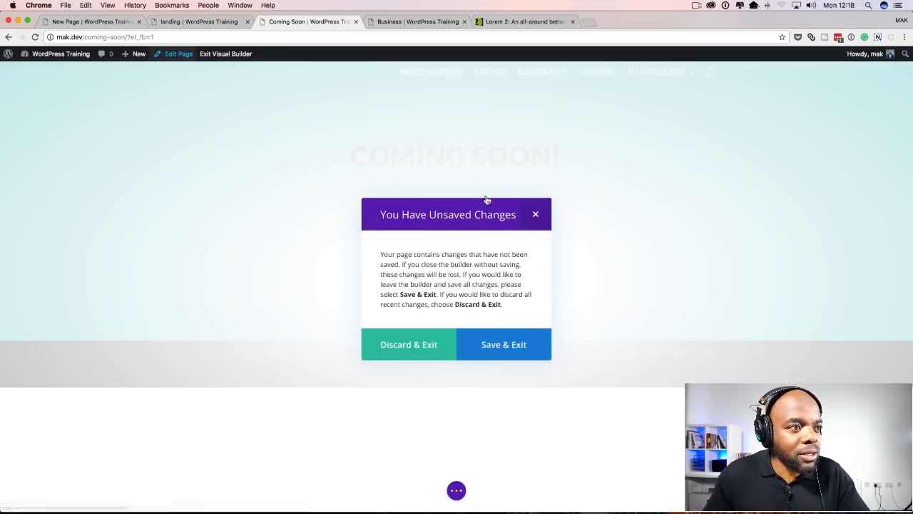
left_click(505, 348)
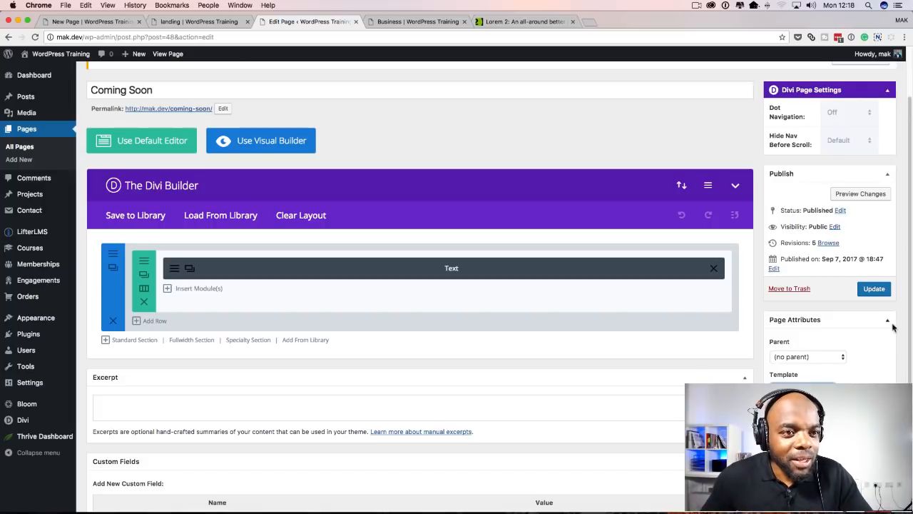
left_click(876, 290)
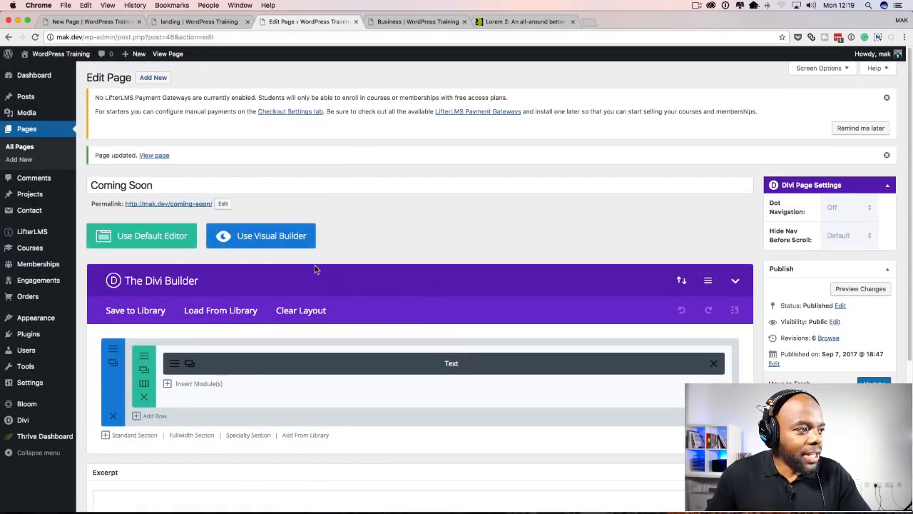
left_click(284, 239)
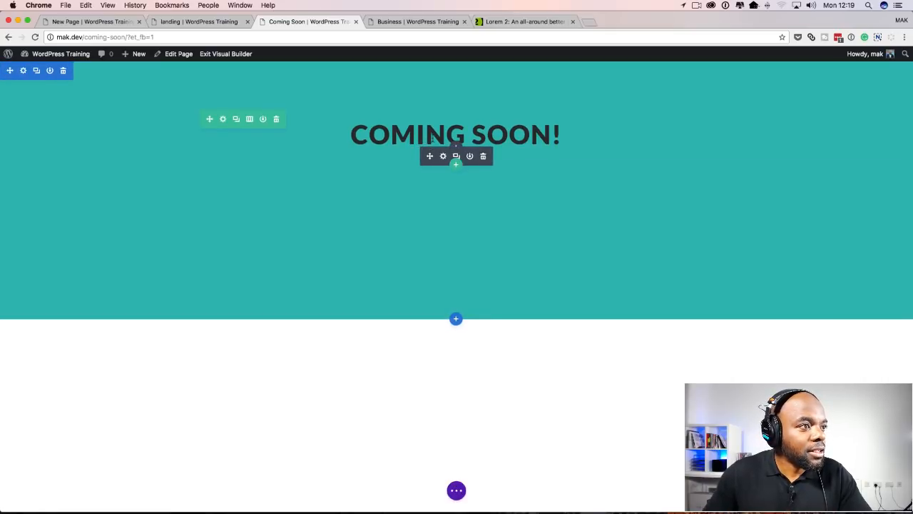
- In the design settings of the "Coming Soon!" Text module, set the H1 heading text size to 64px
mouse_move(443, 161)
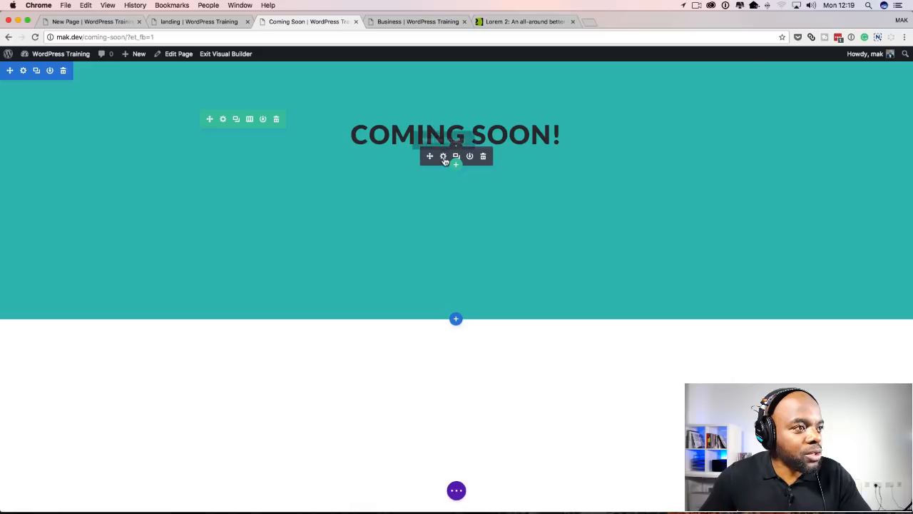
left_click(443, 157)
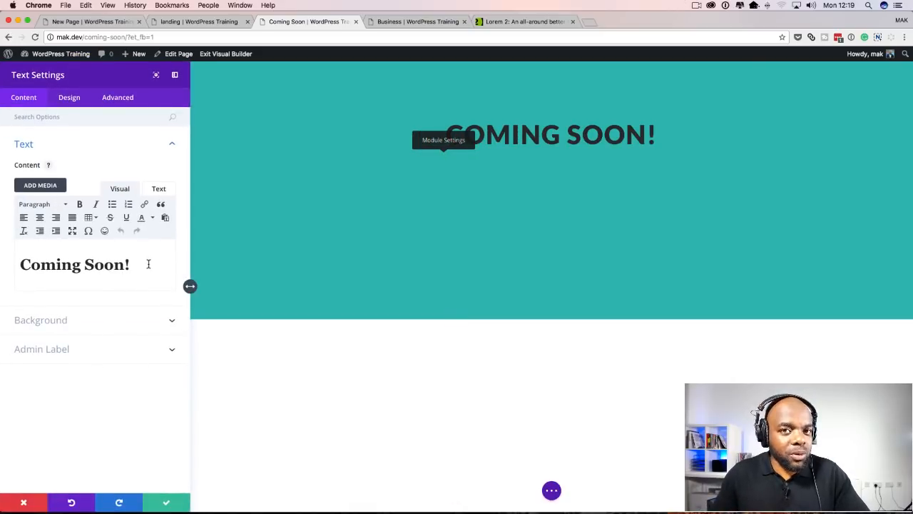
left_click(72, 101)
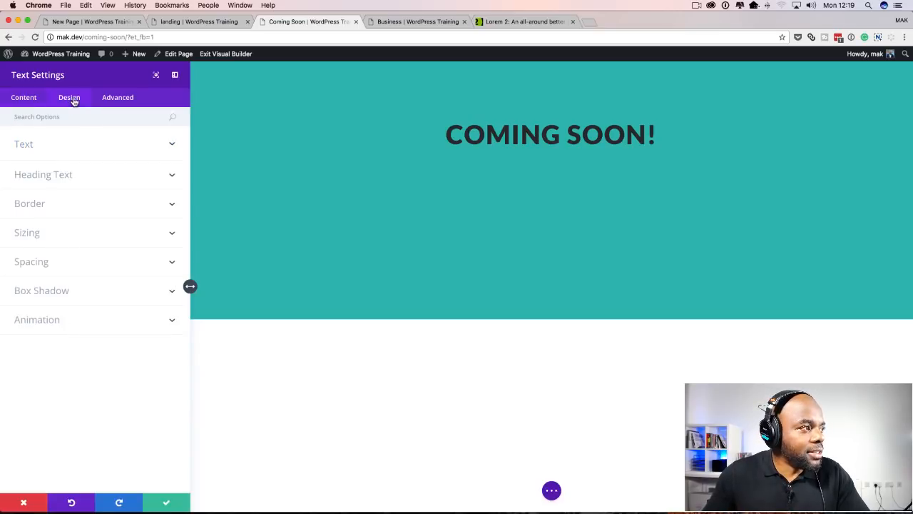
left_click(45, 178)
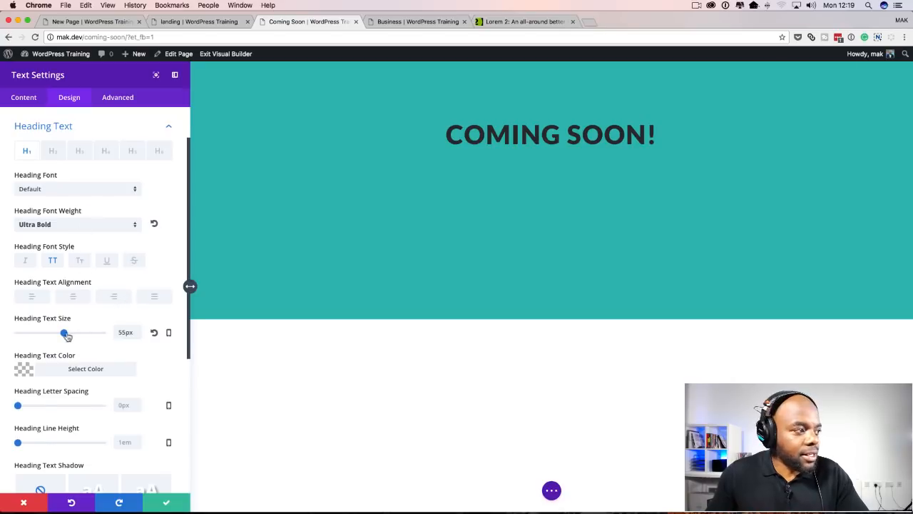
left_click_drag(64, 333, 72, 333)
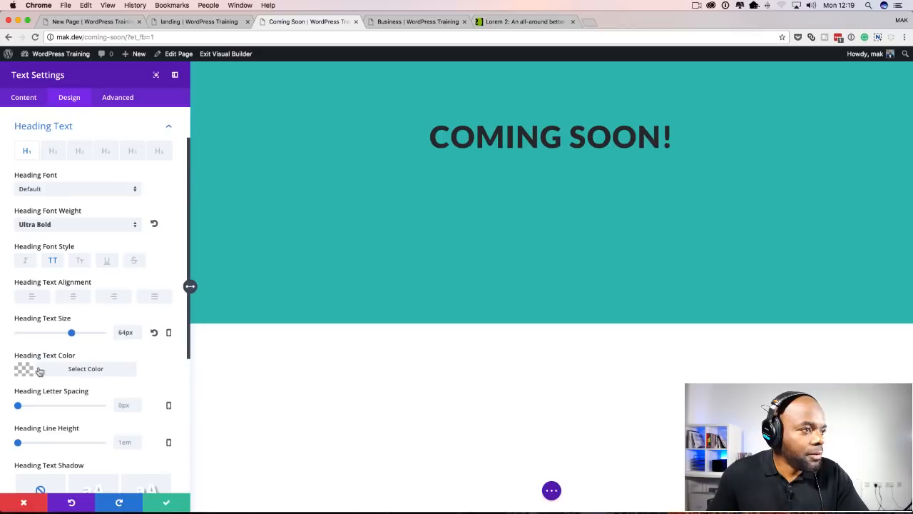
- Apply the hard-edged diagonal text shadow preset to the H1 heading and colour the shadow yellow-green at 0.5 opacity
scroll(53, 367, "down", 6)
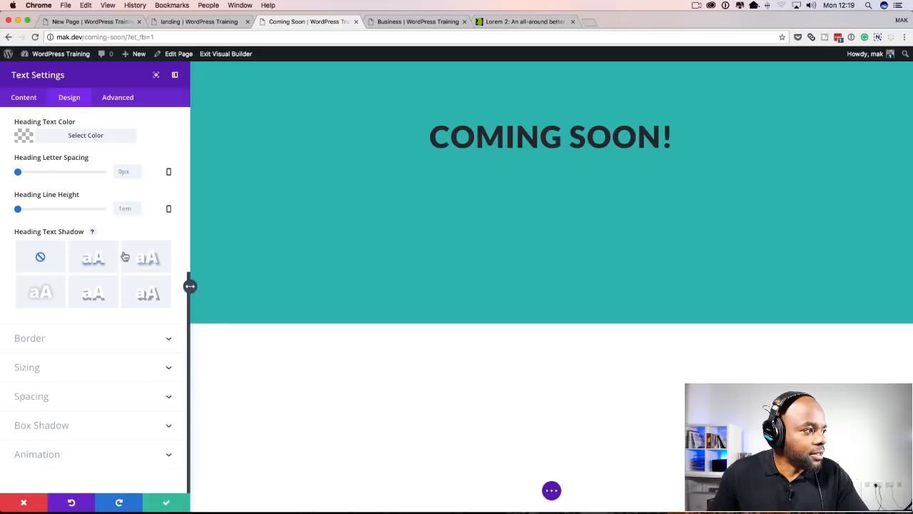
left_click(154, 297)
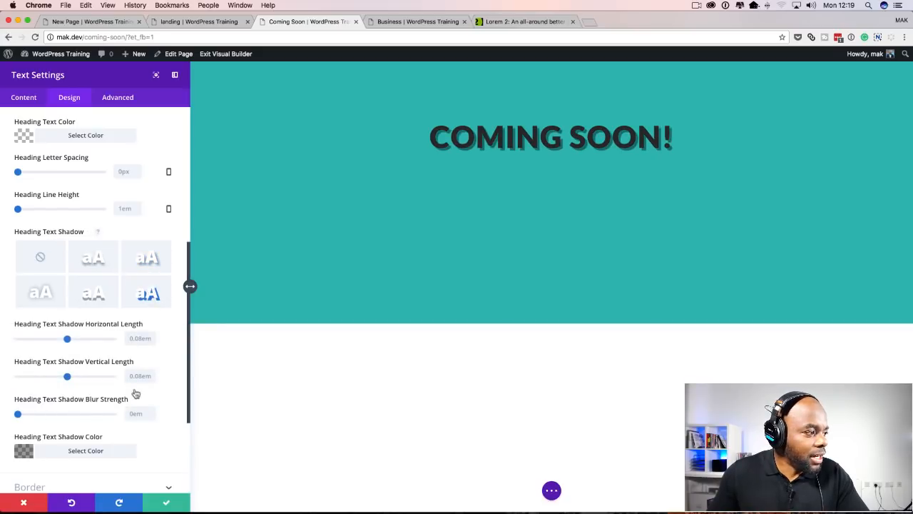
scroll(141, 395, "down", 3)
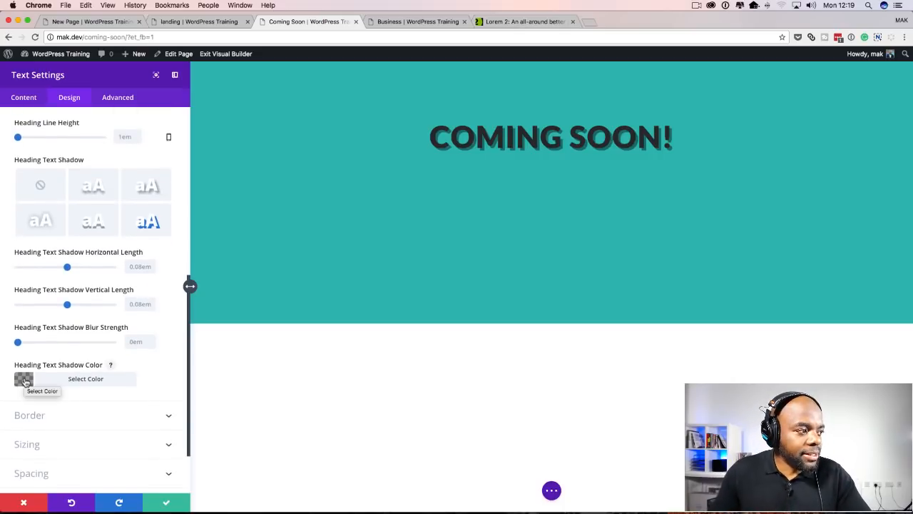
left_click(25, 383)
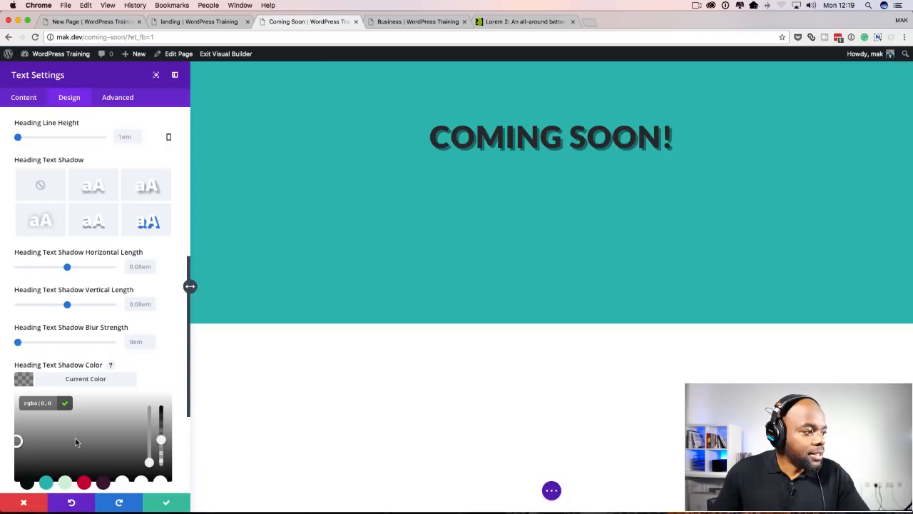
scroll(76, 438, "down", 1)
left_click(85, 465)
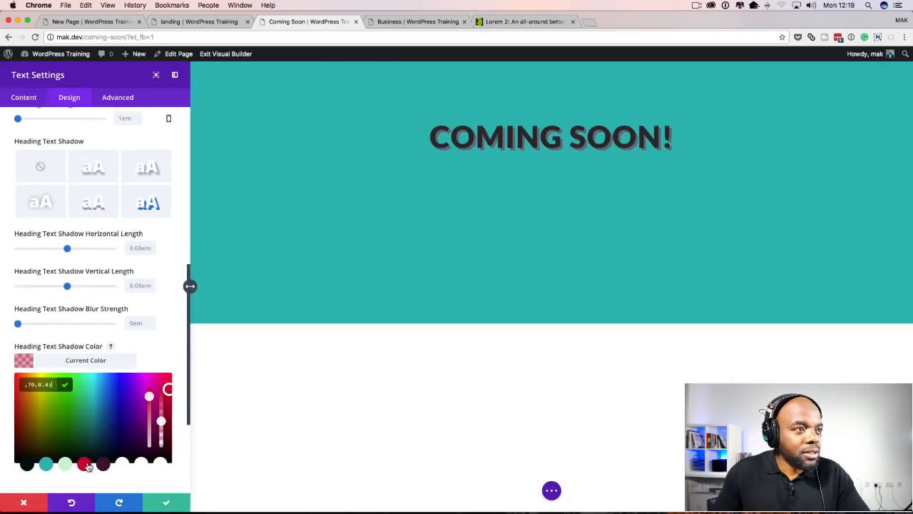
left_click_drag(42, 405, 29, 386)
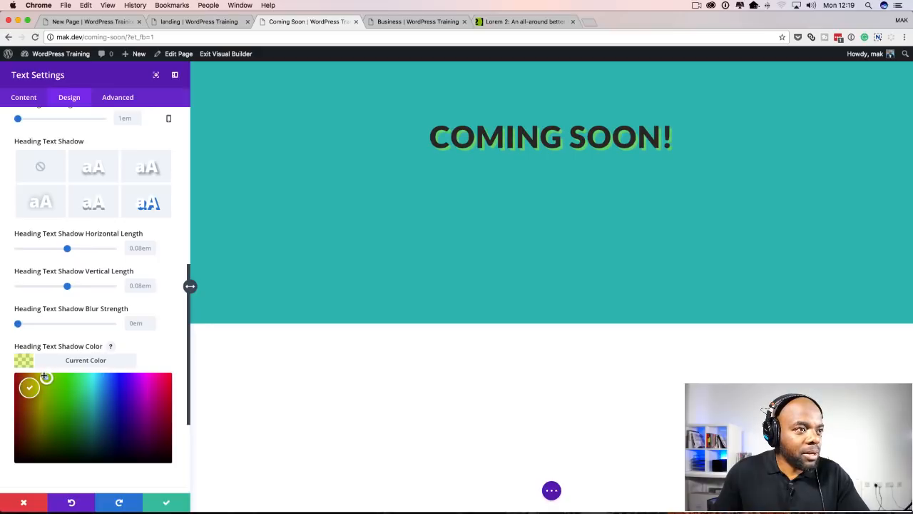
left_click(52, 374)
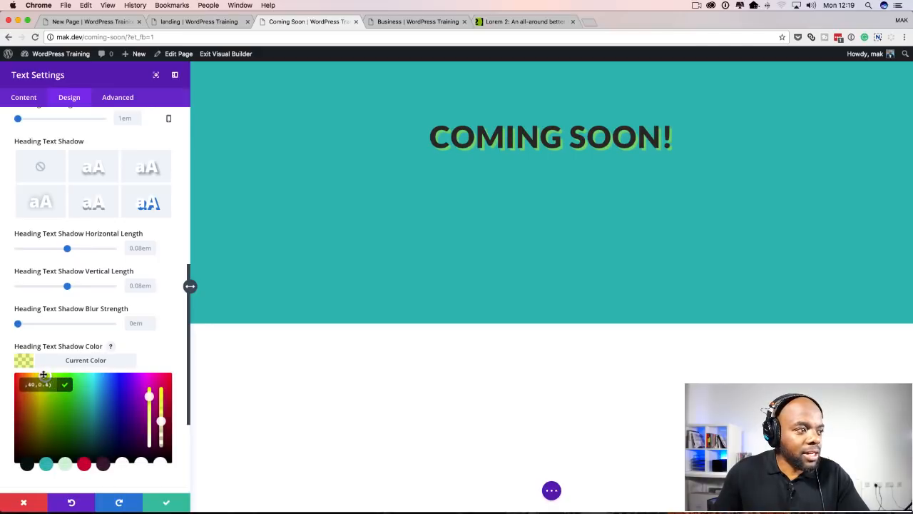
mouse_move(161, 421)
left_mouse_down()
mouse_move(160, 386)
mouse_move(149, 384)
mouse_move(165, 424)
left_mouse_up()
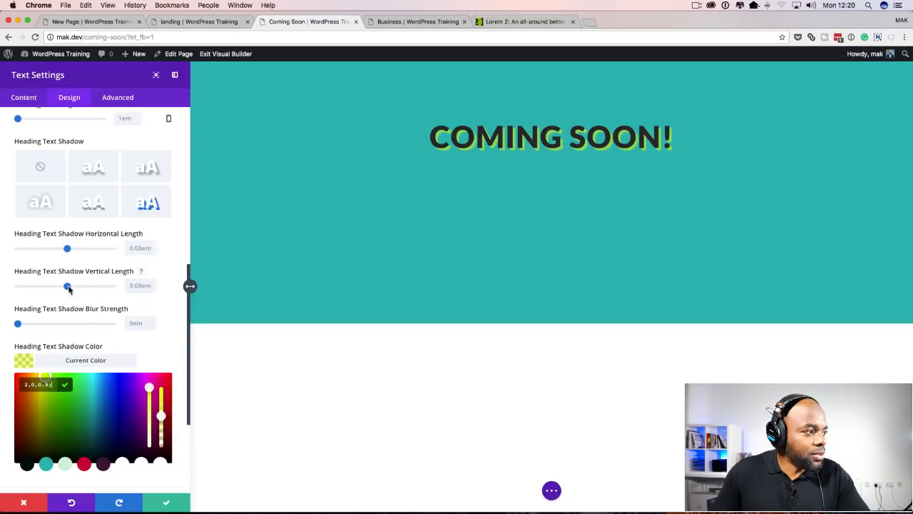
- Set the heading shadow's vertical length to 0.03em and horizontal length to 0.05em, and save the Text module
left_click_drag(68, 286, 66, 287)
left_click(67, 286)
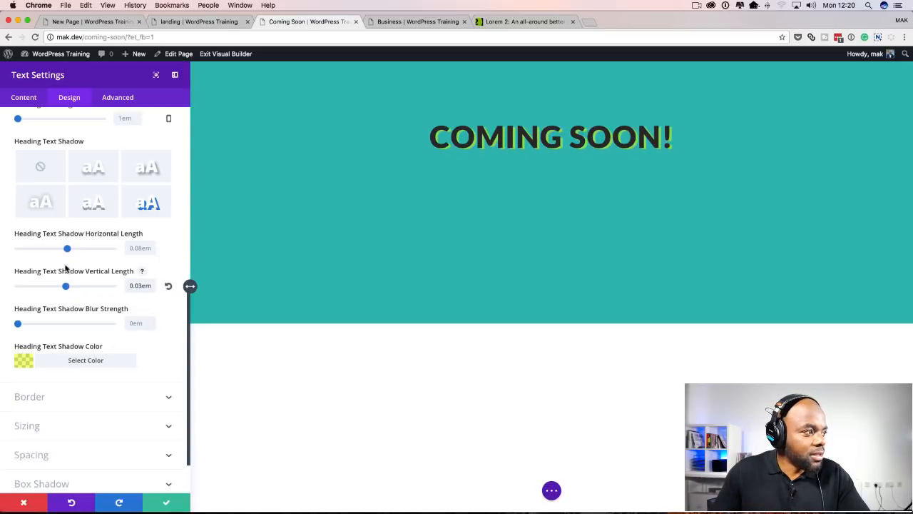
left_click_drag(67, 249, 66, 249)
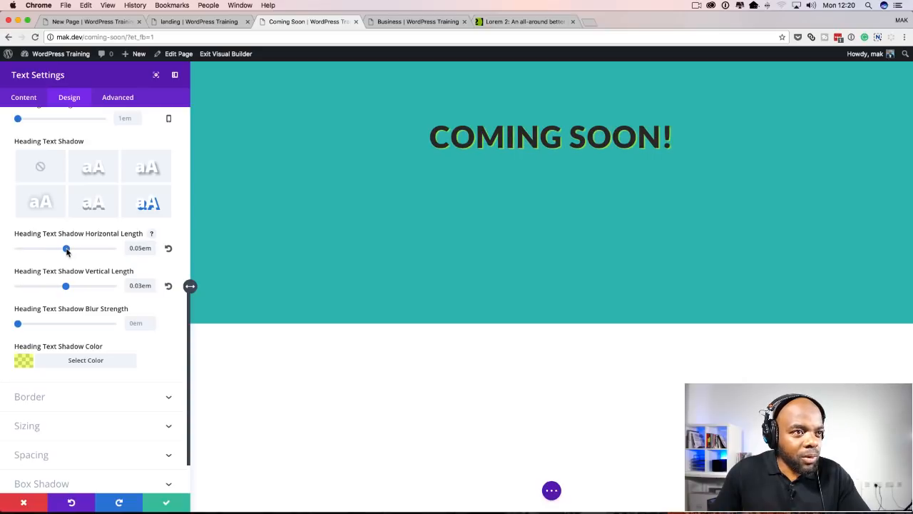
left_click(166, 503)
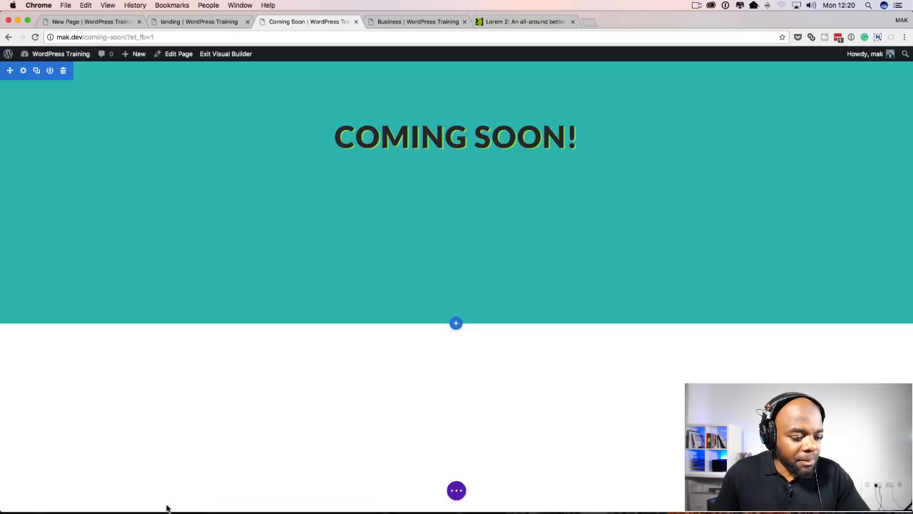
- In wireframe view, insert a Countdown Timer module below the Text module and return to the desktop view
mouse_move(455, 154)
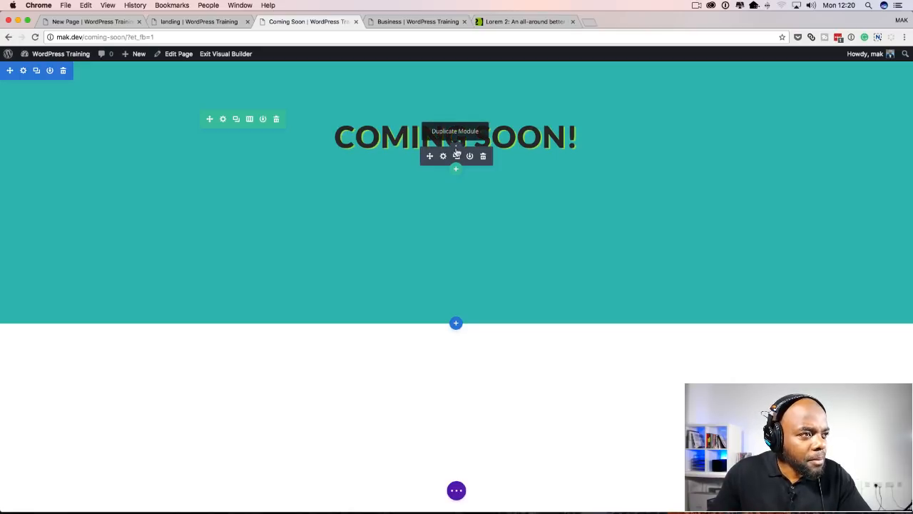
left_click(456, 490)
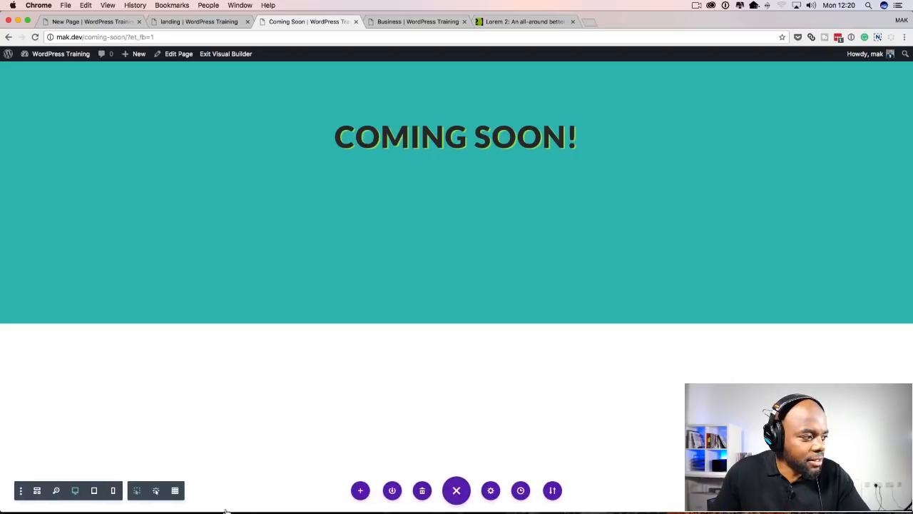
left_click(36, 491)
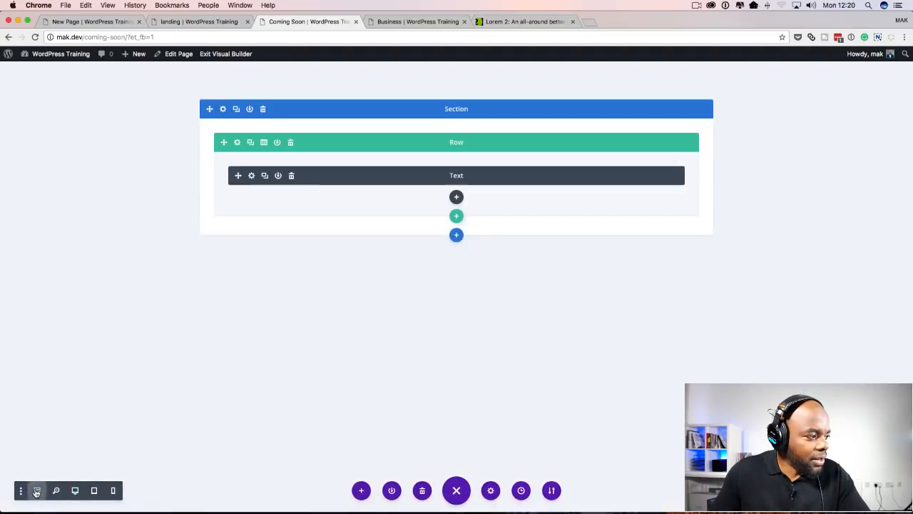
left_click(457, 198)
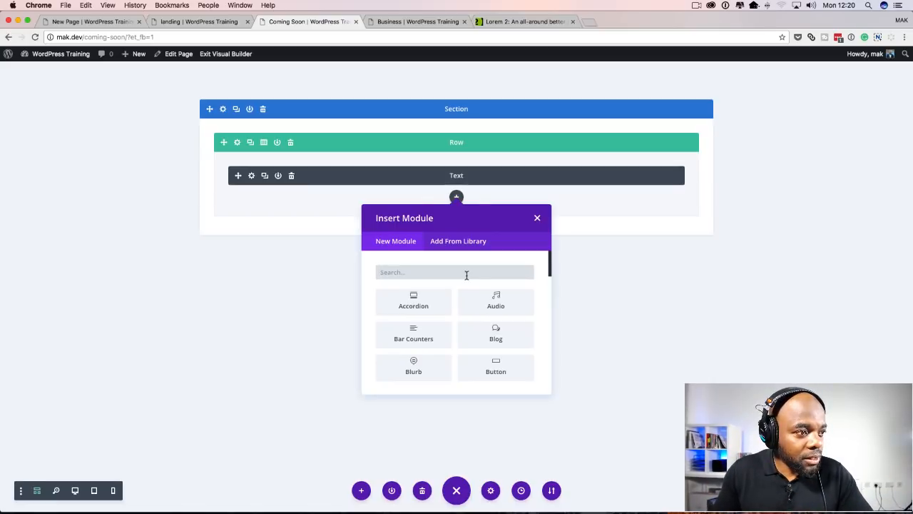
scroll(468, 330, "down", 2)
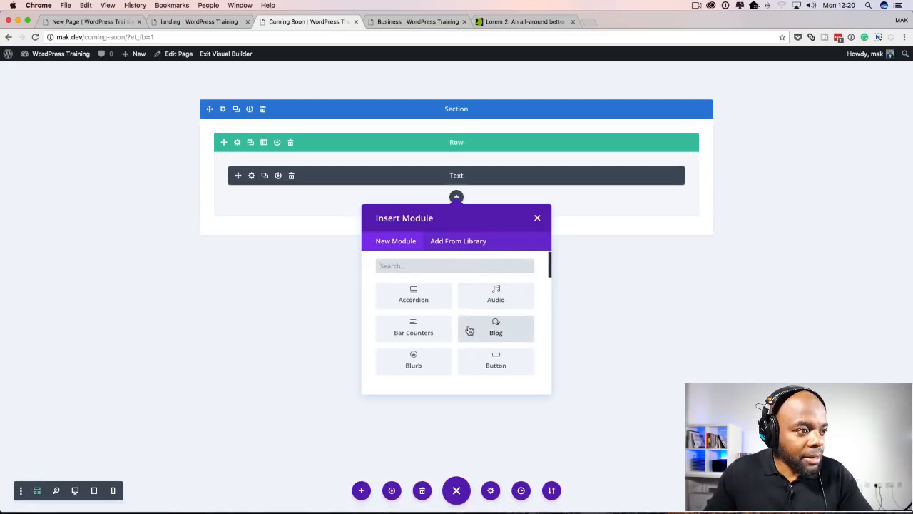
scroll(469, 329, "down", 4)
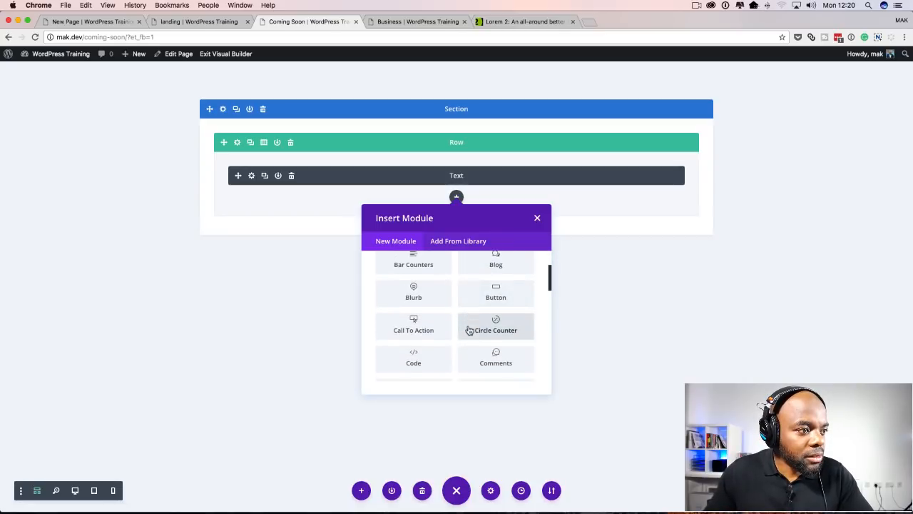
scroll(468, 329, "down", 3)
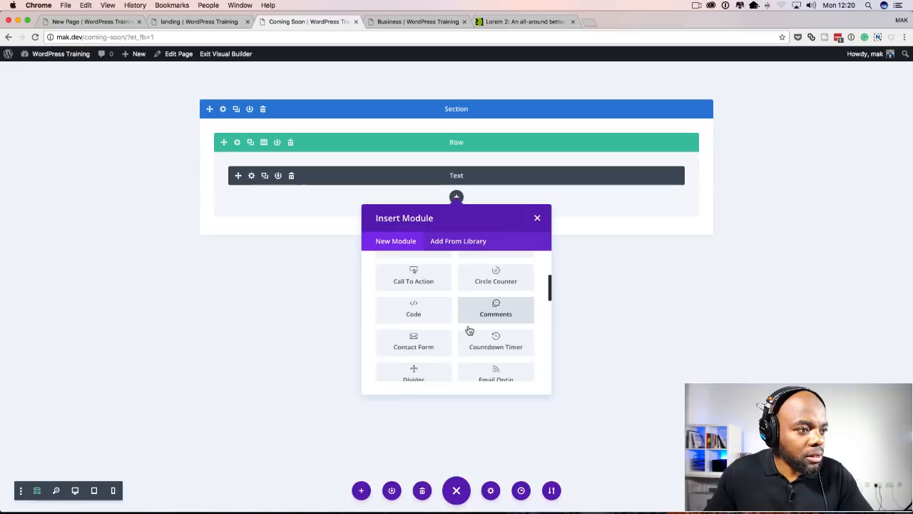
left_click(469, 330)
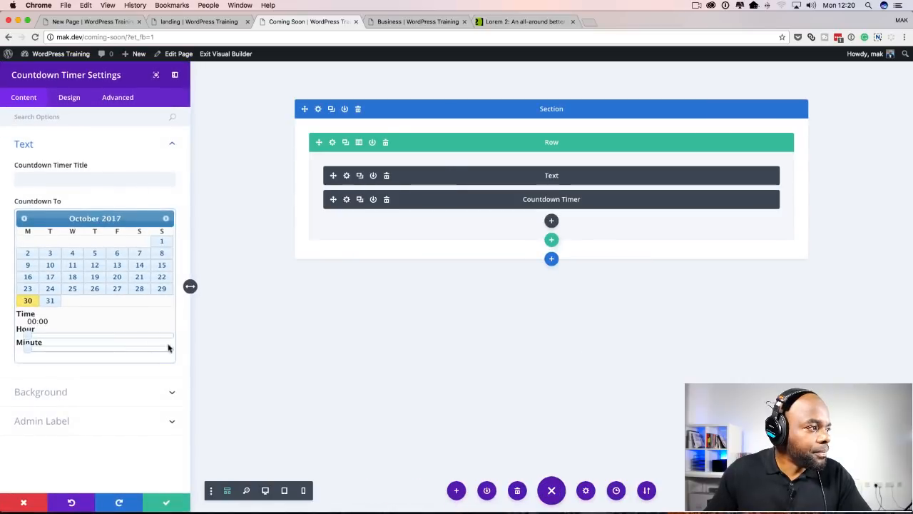
left_click(265, 490)
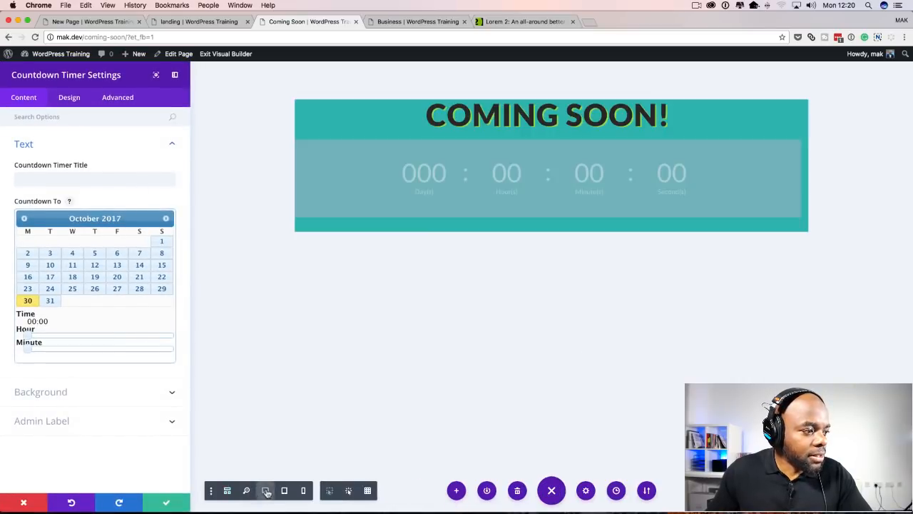
- Turn off the Countdown Timer's background colour and set it to count down to 31 October 2017 at 08:26
left_click(60, 392)
left_click(22, 344)
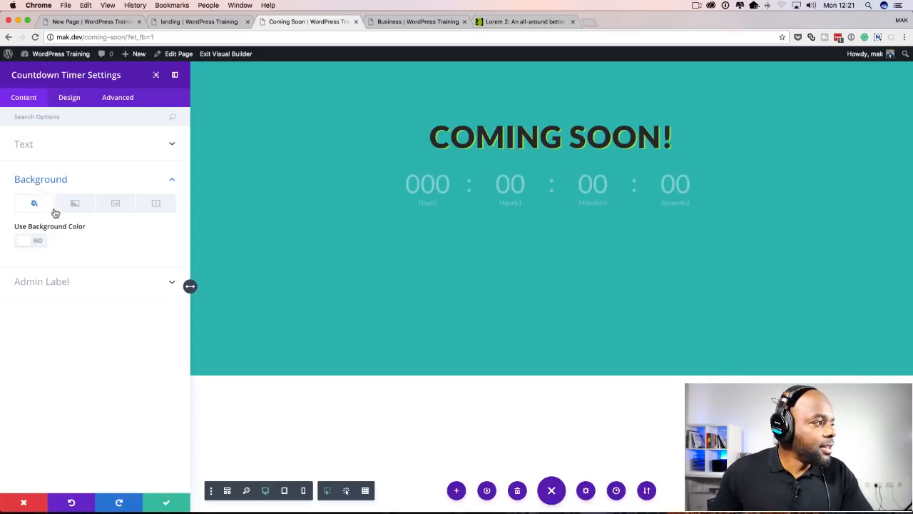
left_click(28, 147)
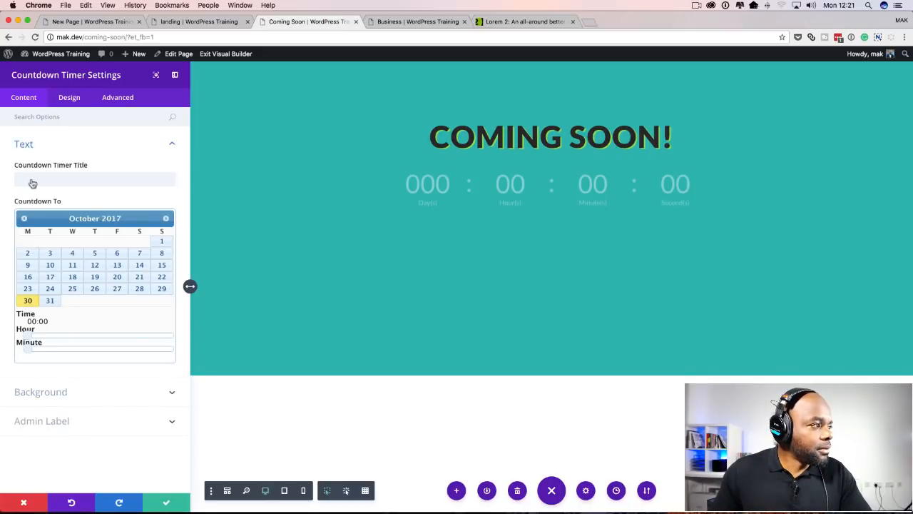
left_click_drag(28, 336, 91, 349)
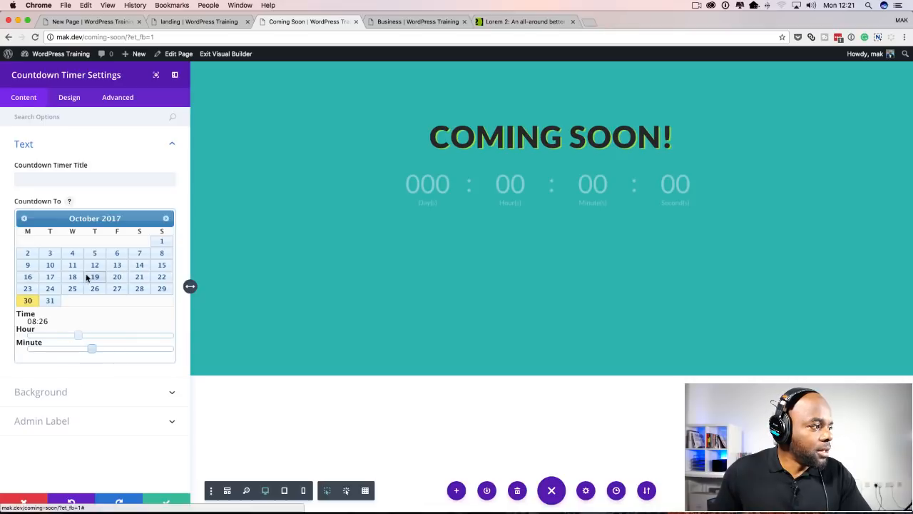
left_click(50, 300)
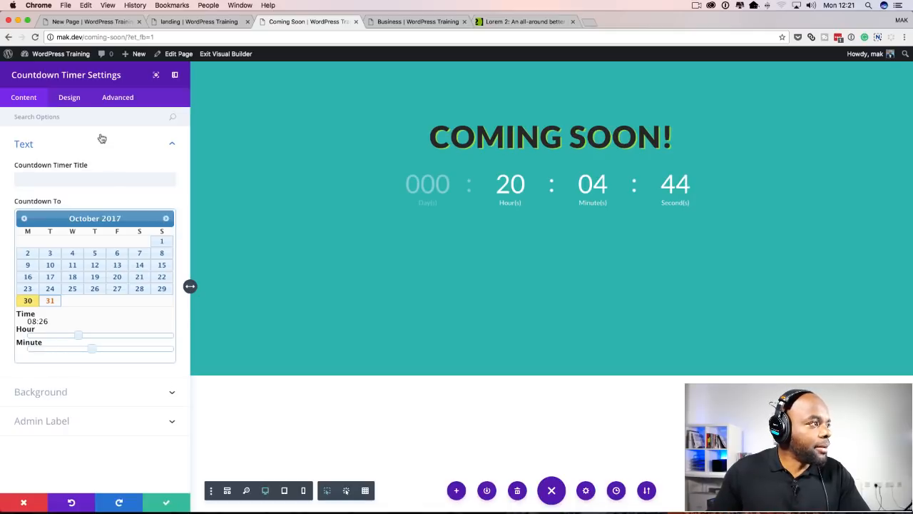
- Apply the first text shadow preset to the countdown text with a horizontal length of 0.22em, and save the Countdown Timer module
left_click(71, 97)
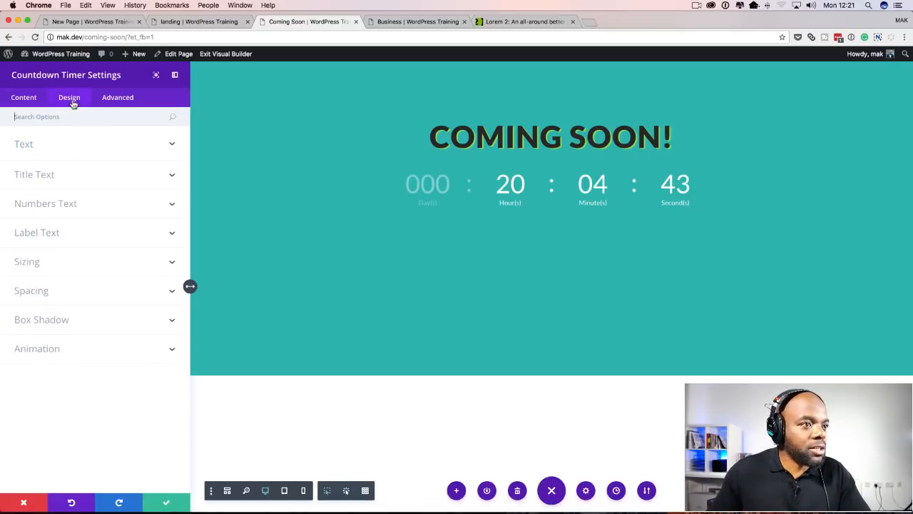
left_click(33, 148)
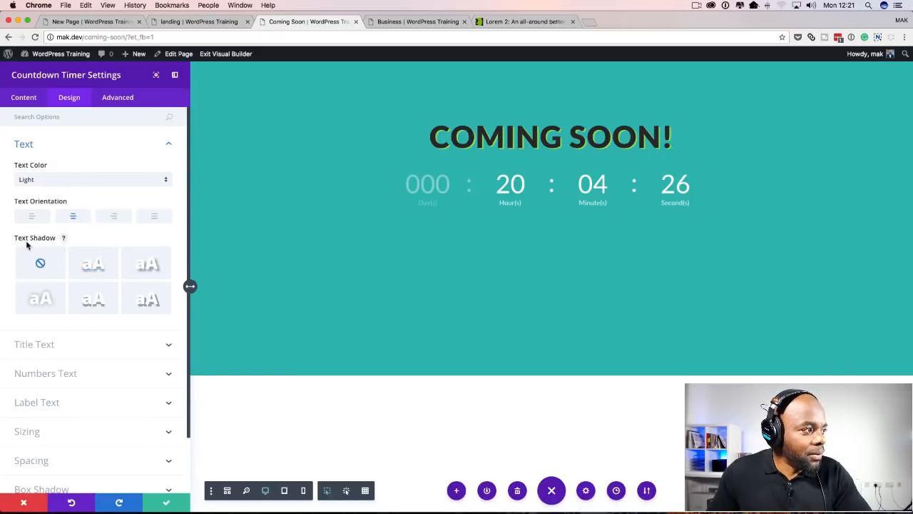
left_click(98, 266)
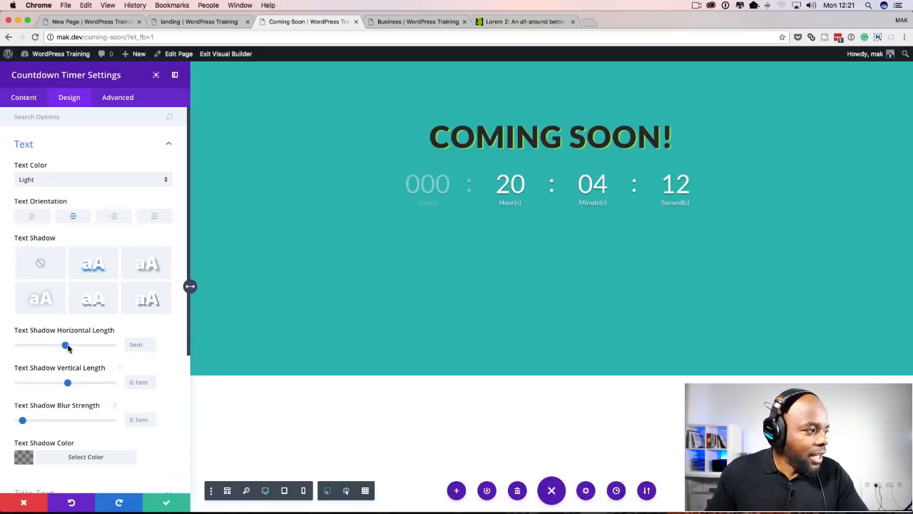
left_click_drag(66, 348, 71, 348)
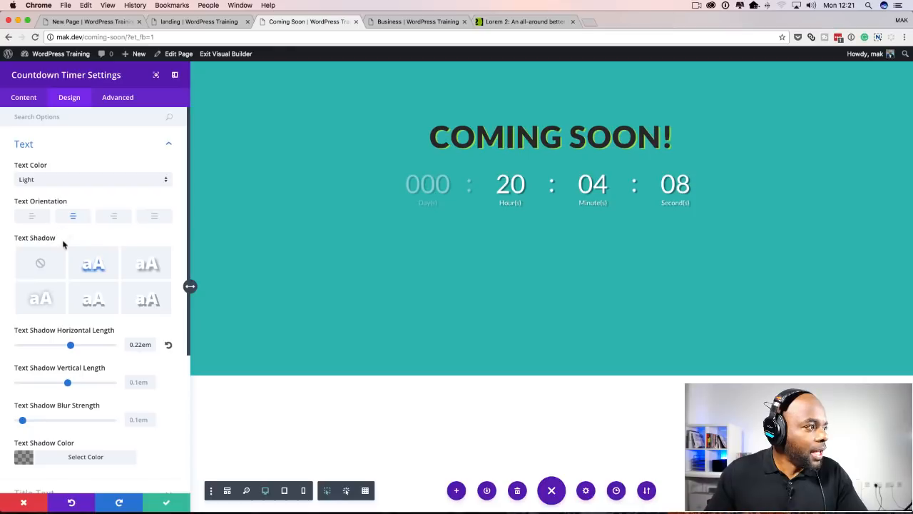
scroll(82, 251, "down", 4)
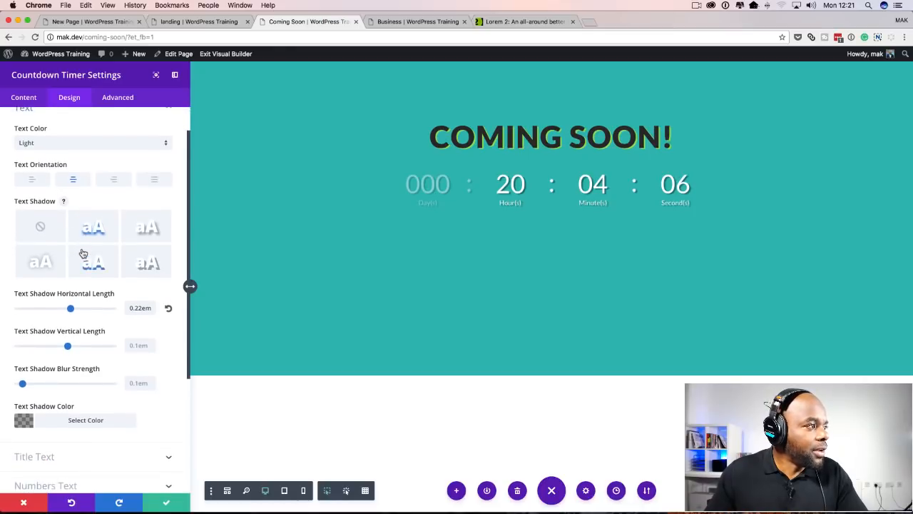
scroll(82, 254, "down", 6)
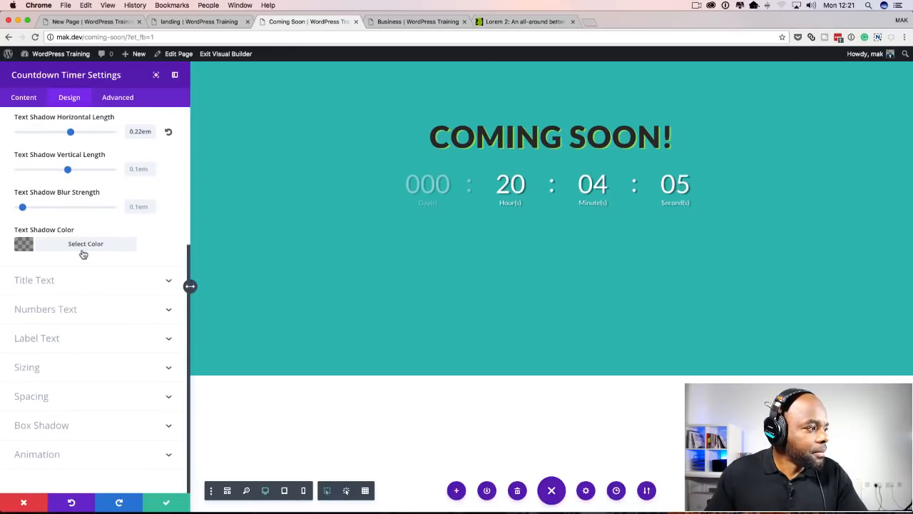
left_click(56, 280)
scroll(129, 333, "down", 8)
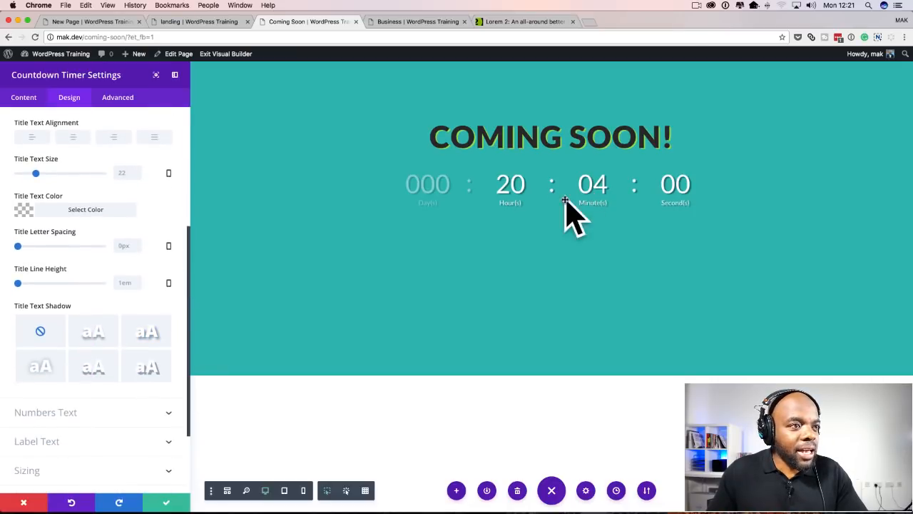
left_click(167, 503)
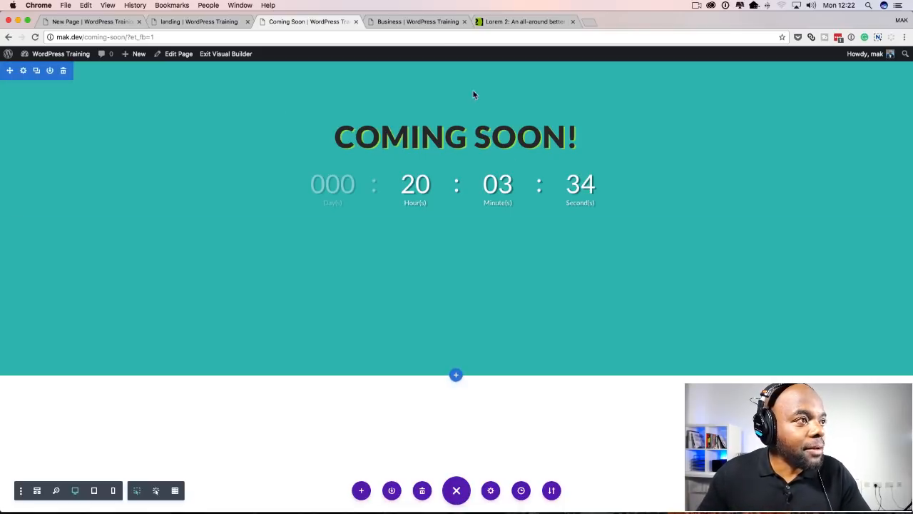
- Switch to the New Page browser tab and leave its builder for the WordPress dashboard, saving the page changes
left_click(436, 23)
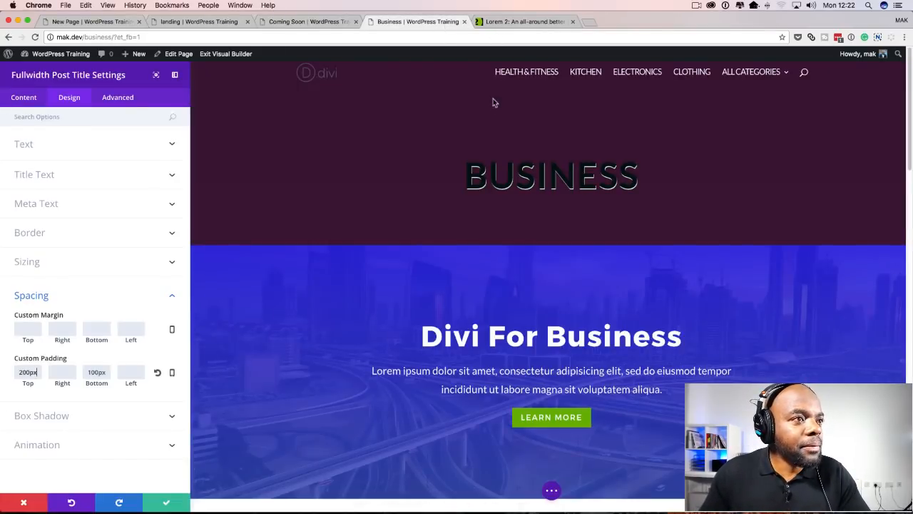
left_click(534, 26)
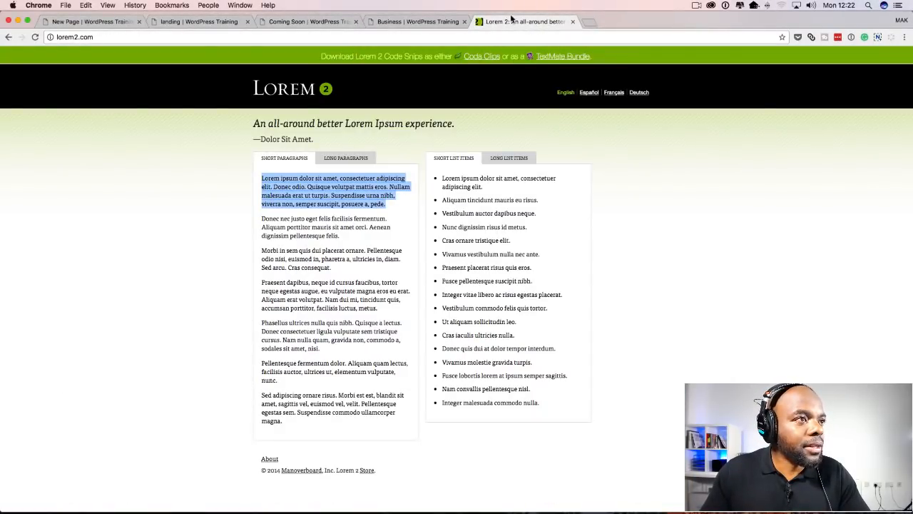
left_click(213, 26)
left_click(115, 22)
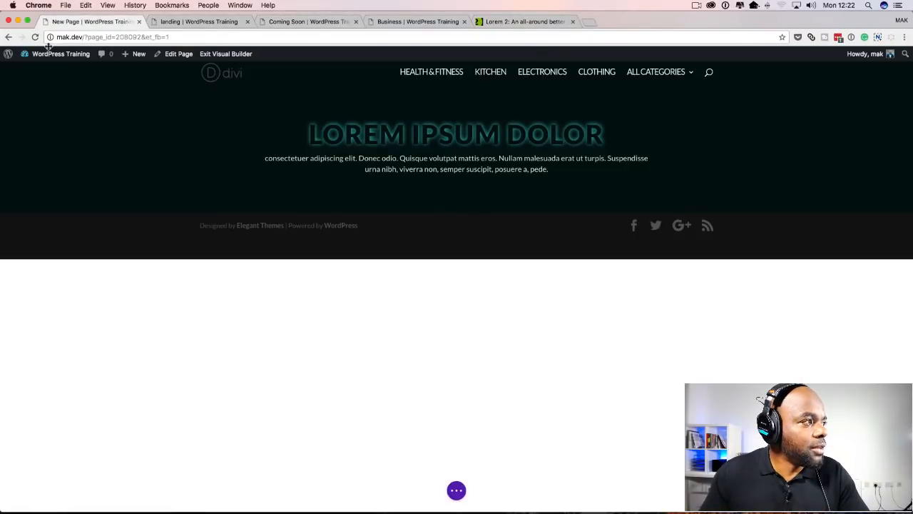
mouse_move(53, 57)
left_click(36, 69)
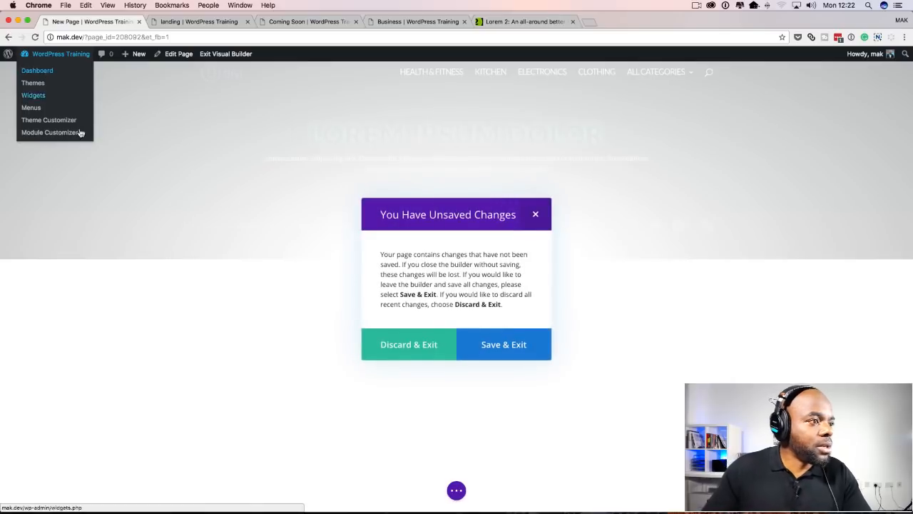
left_click(513, 345)
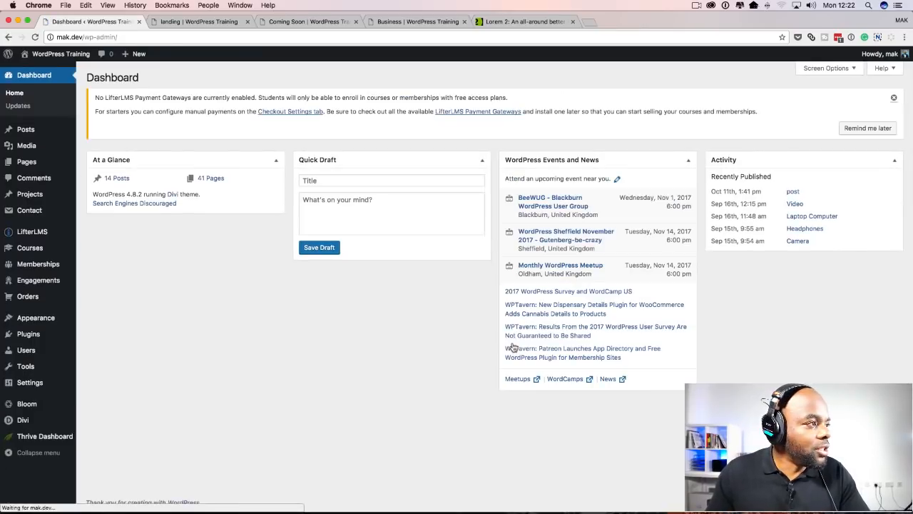
- Add a new WordPress page titled "xyz" and open it in the Divi Visual Builder
mouse_move(29, 162)
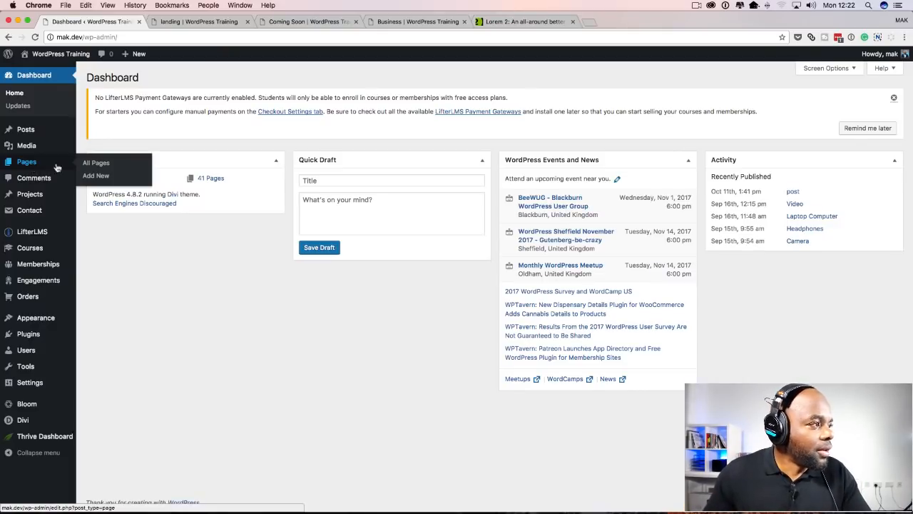
left_click(105, 179)
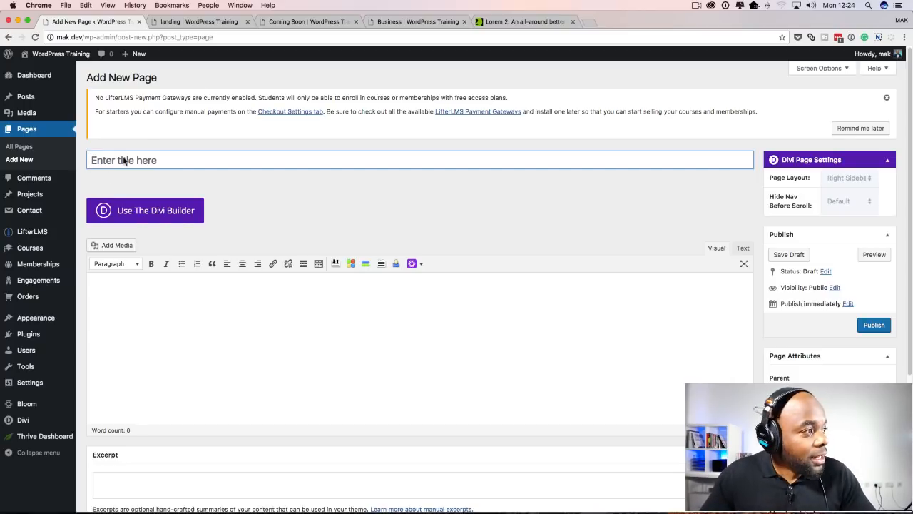
left_click(123, 160)
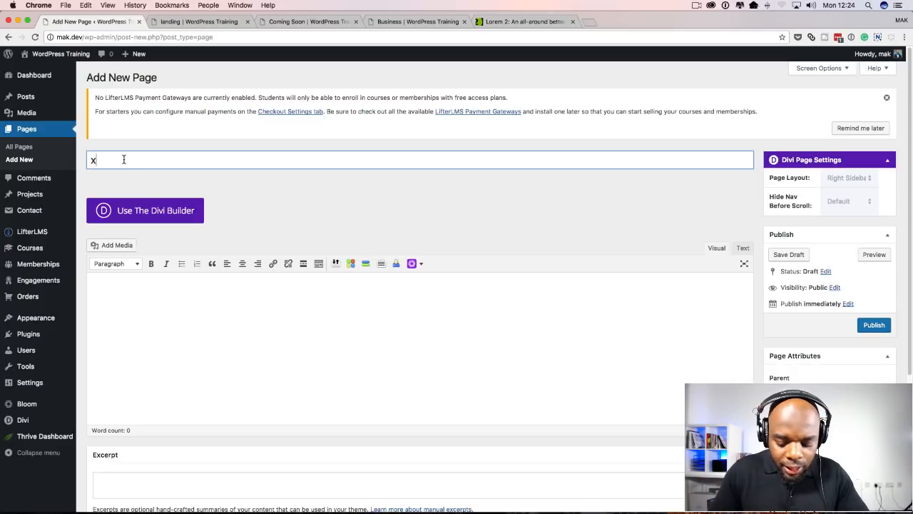
left_click(136, 207)
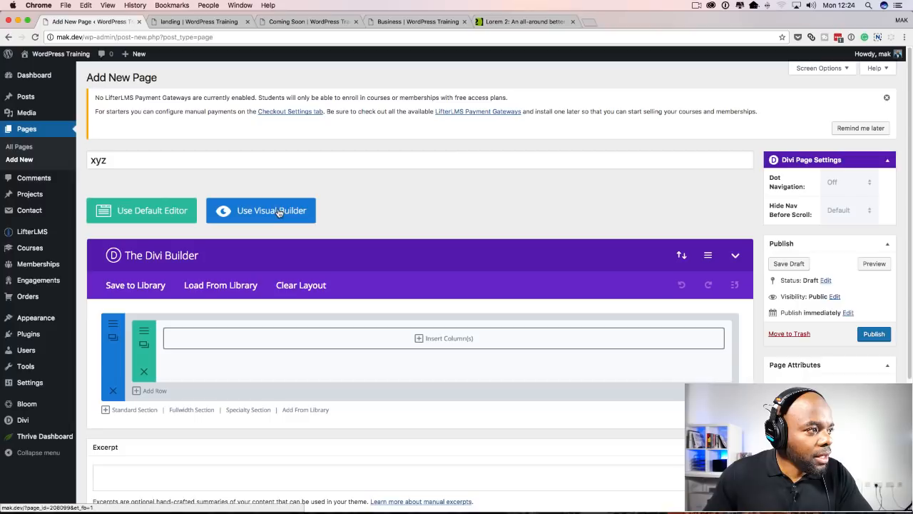
left_click(277, 212)
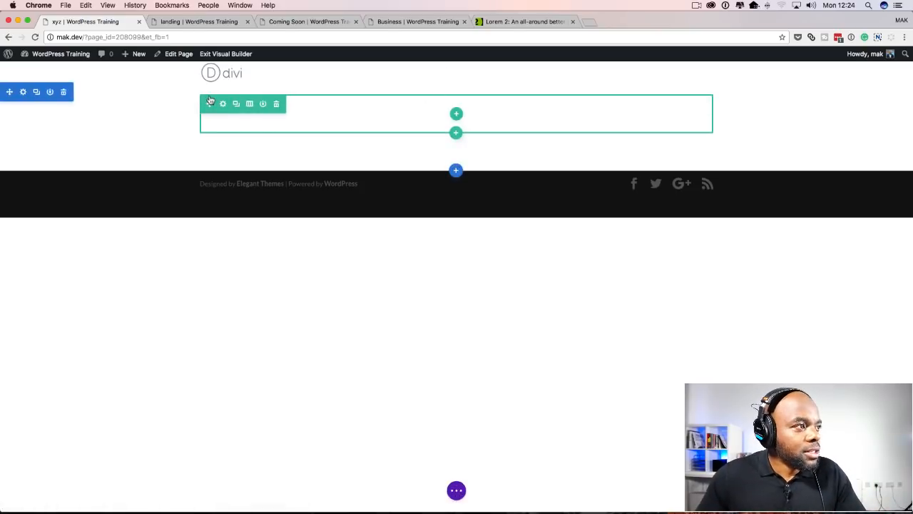
left_click(457, 171)
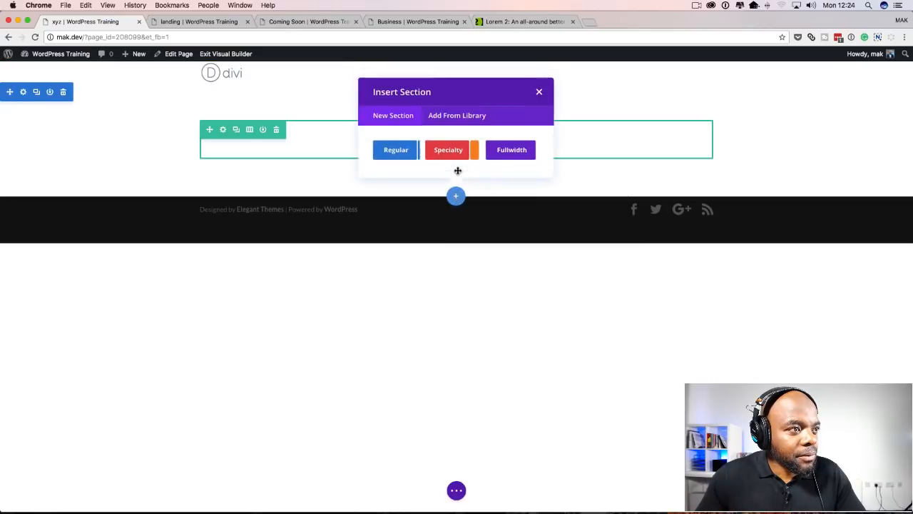
left_click(511, 163)
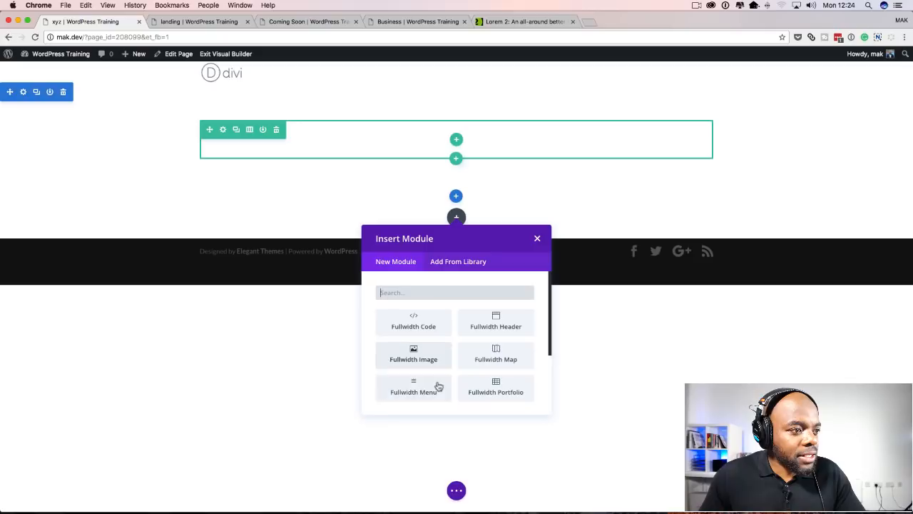
left_click(507, 325)
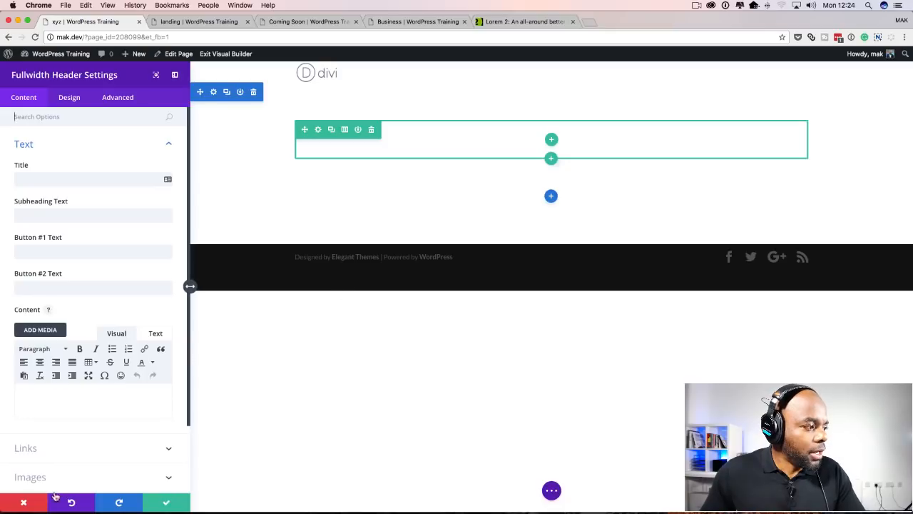
left_click(27, 502)
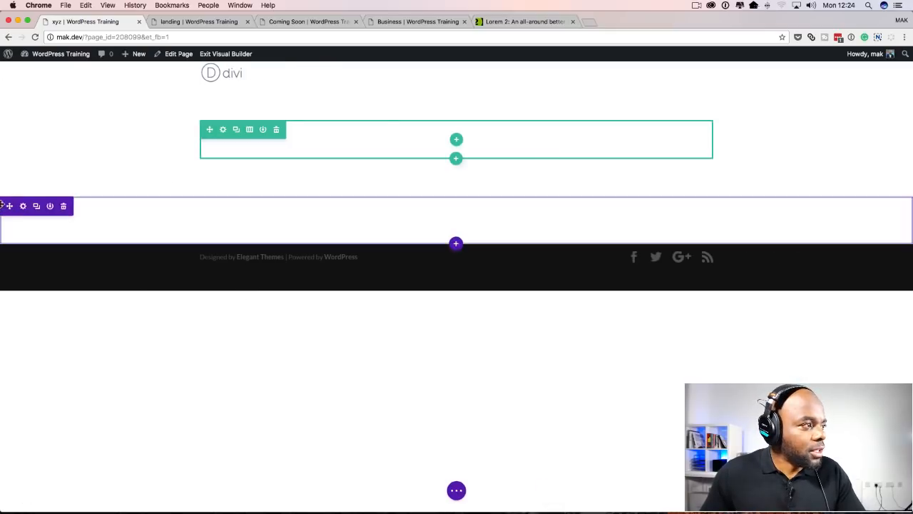
left_click(63, 206)
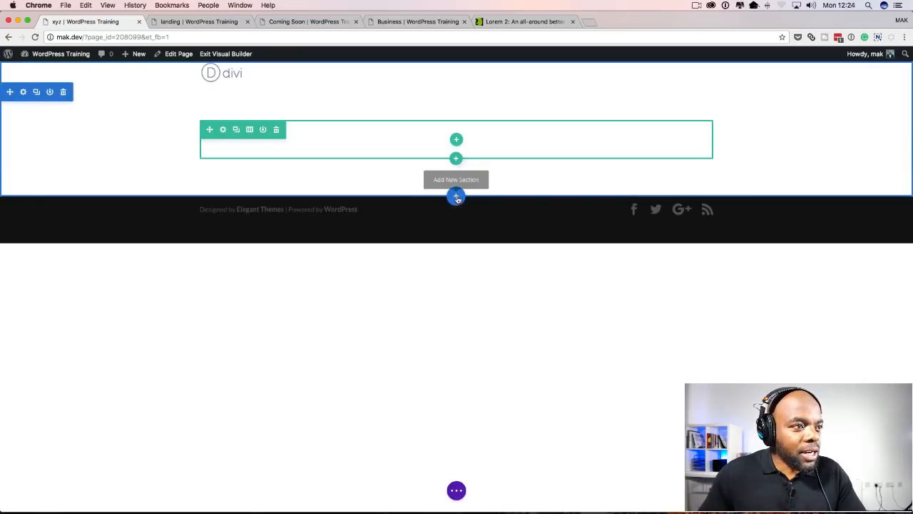
- Add a fullwidth section below the empty regular section and insert a Fullwidth Post Title module in it
left_click(456, 197)
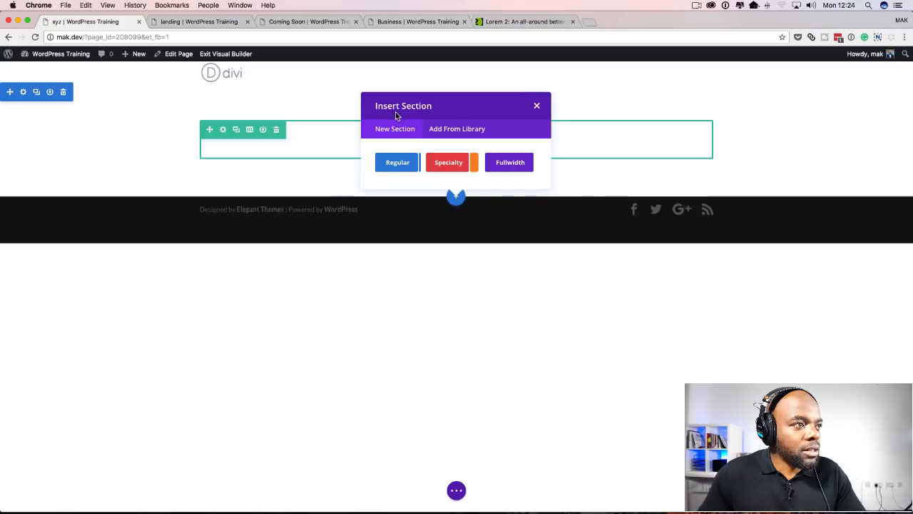
left_click(510, 163)
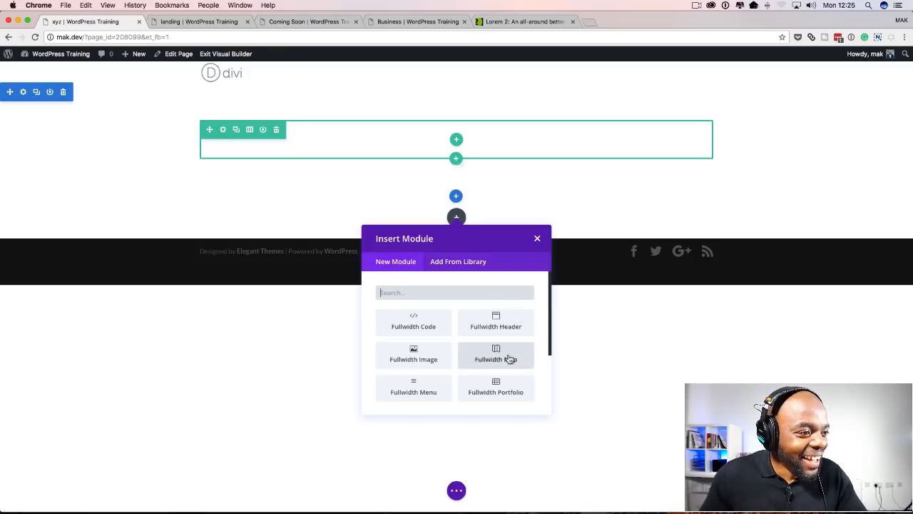
scroll(509, 356, "down", 3)
scroll(510, 358, "down", 1)
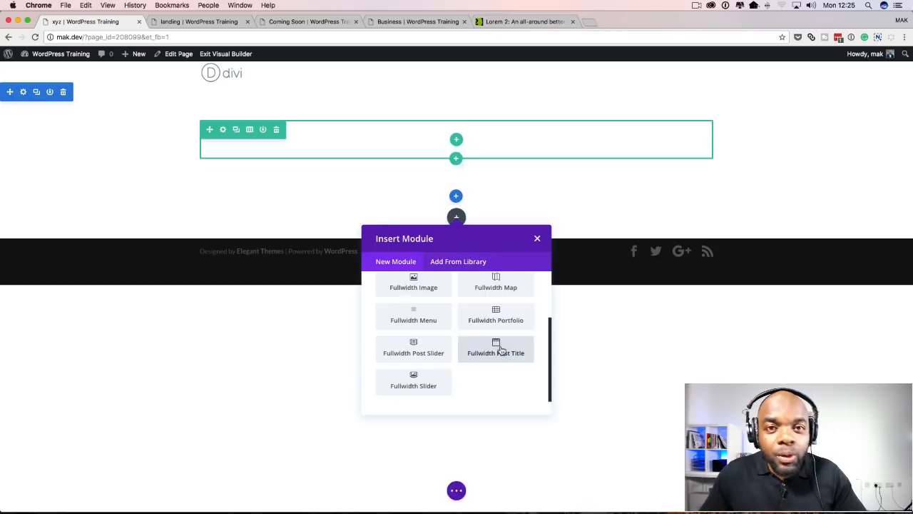
left_click(502, 349)
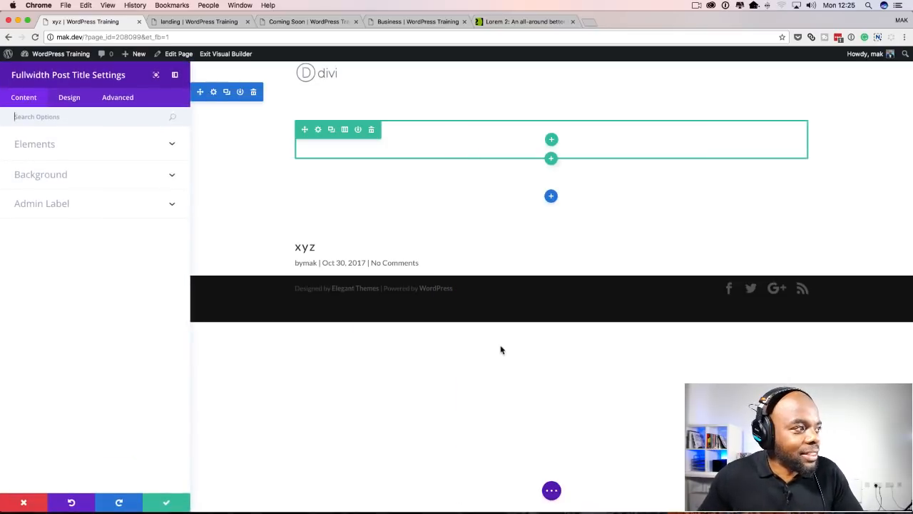
- Hide the meta and featured image in the Fullwidth Post Title module, and open its design settings
left_click(52, 147)
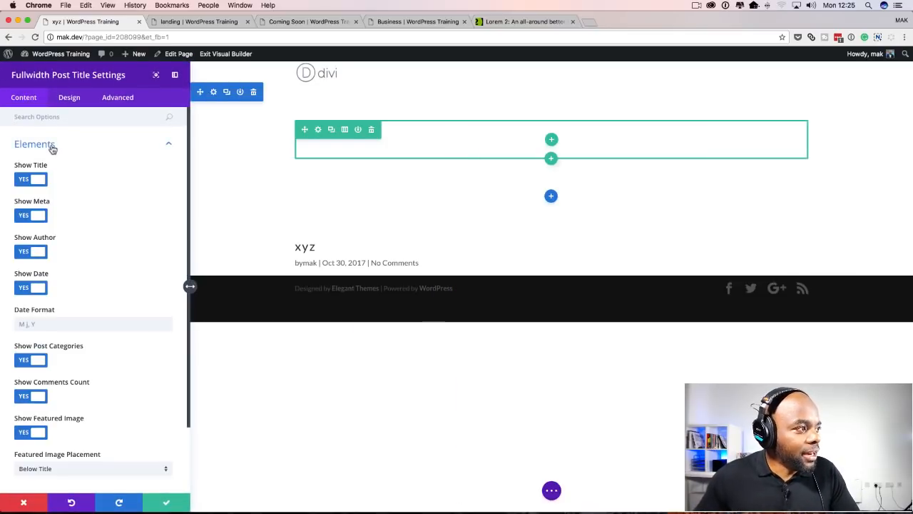
left_click(25, 219)
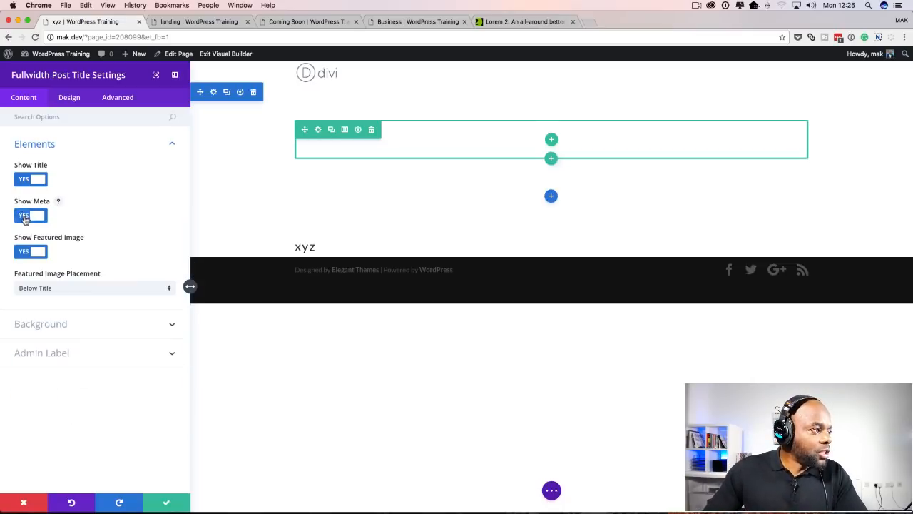
left_click(23, 254)
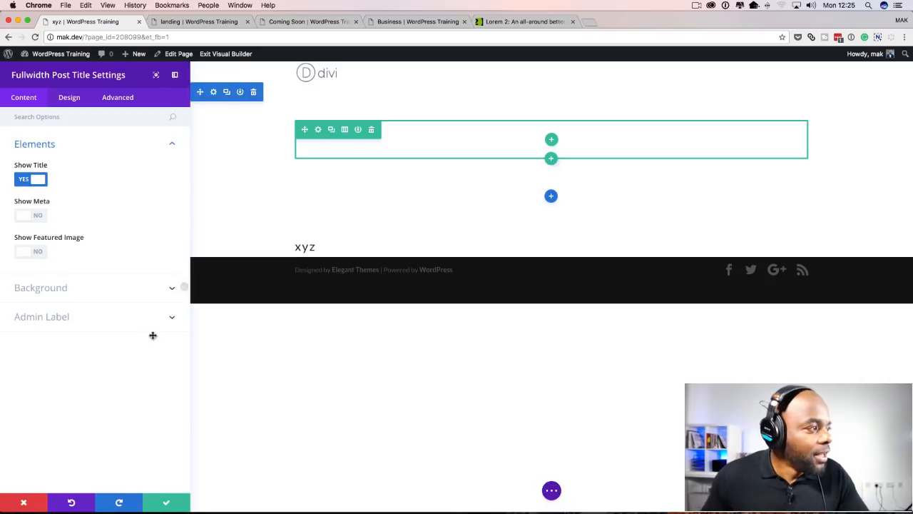
left_click(70, 100)
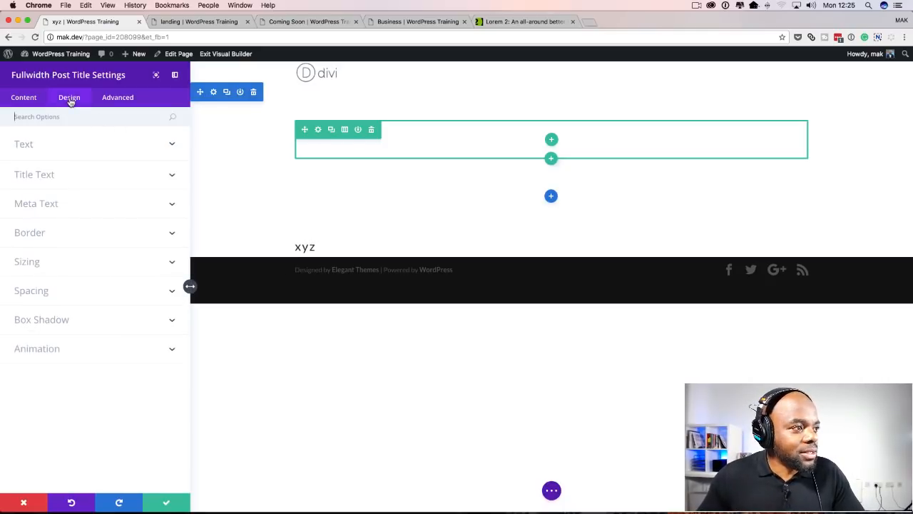
- Center the post title module's text orientation, set the title text size to 52px, and save the module
left_click(47, 175)
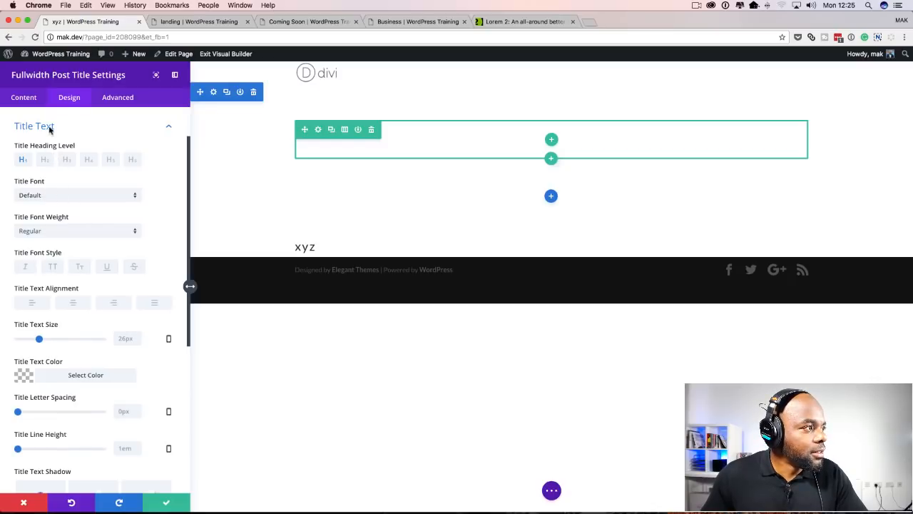
scroll(124, 252, "up", 2)
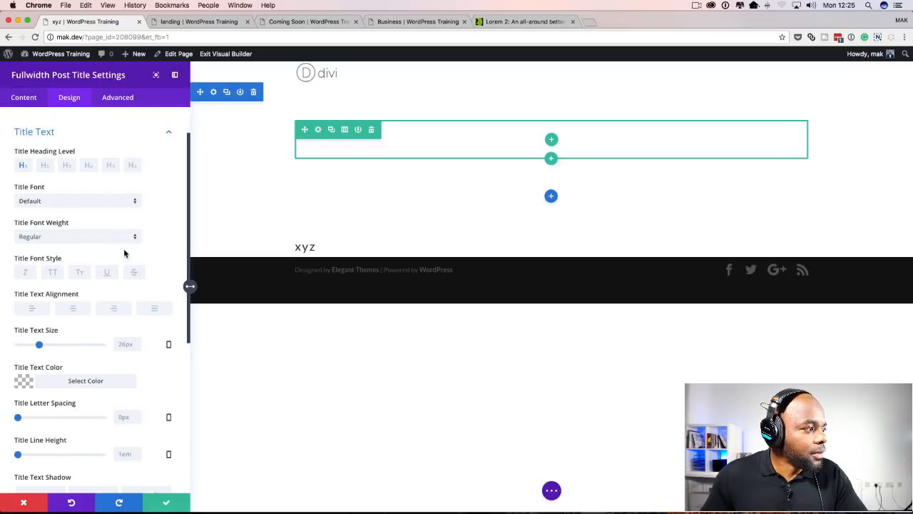
scroll(124, 253, "up", 1)
left_click(84, 150)
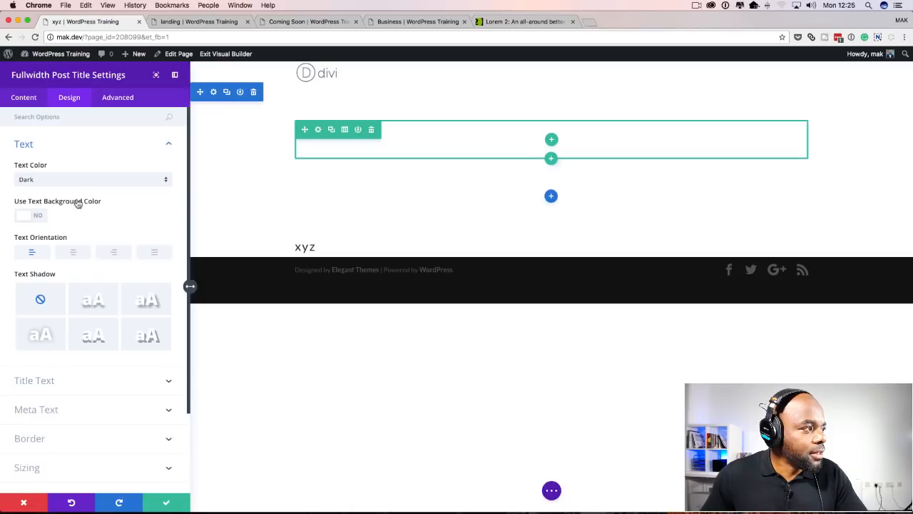
left_click(74, 254)
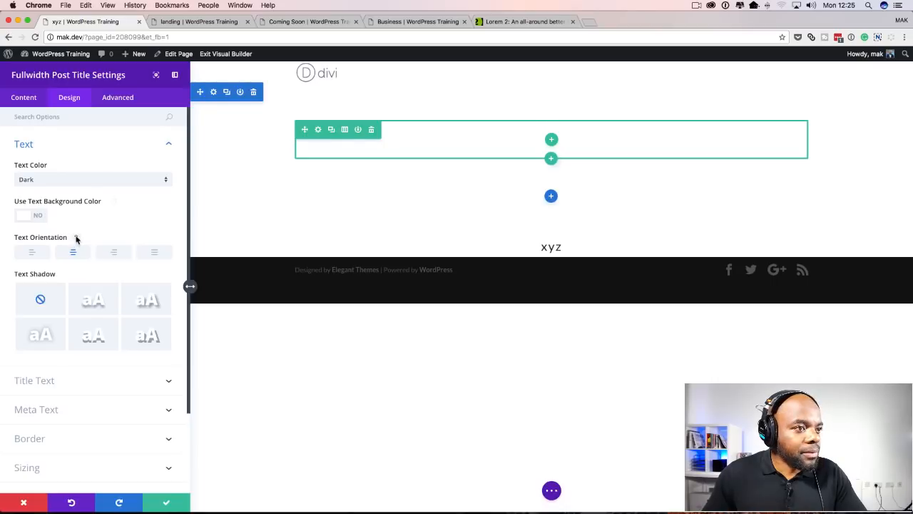
scroll(76, 239, "down", 1)
scroll(77, 240, "down", 1)
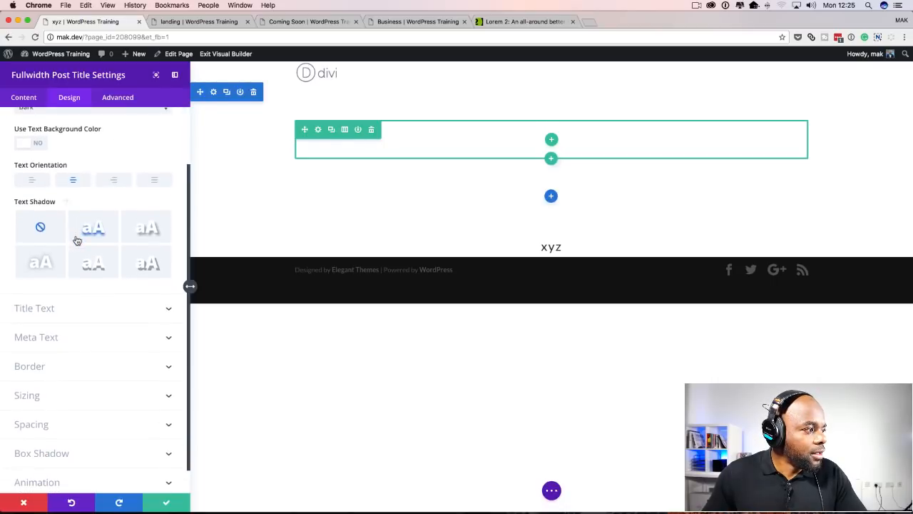
left_click(50, 311)
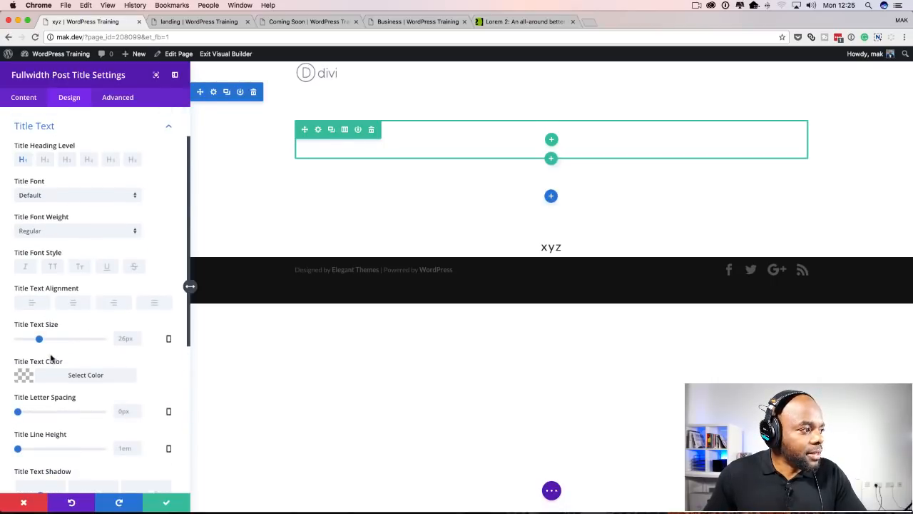
left_click_drag(41, 341, 63, 344)
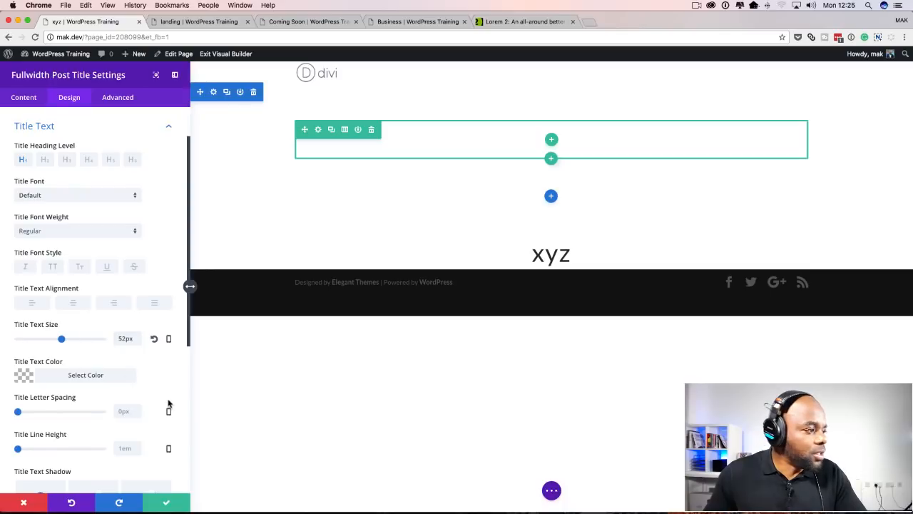
left_click(166, 503)
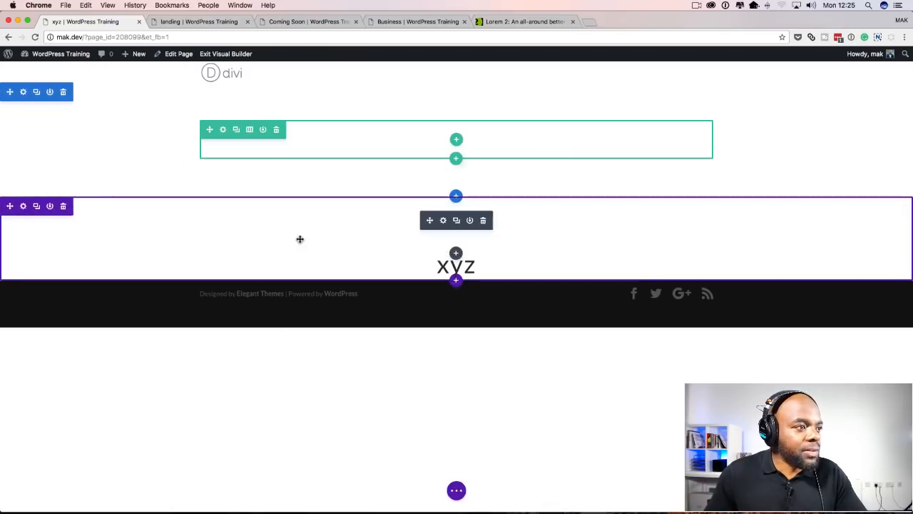
- Give the fullwidth section the dark #021414 background color, save it, and move the section above the empty regular section
left_click(23, 208)
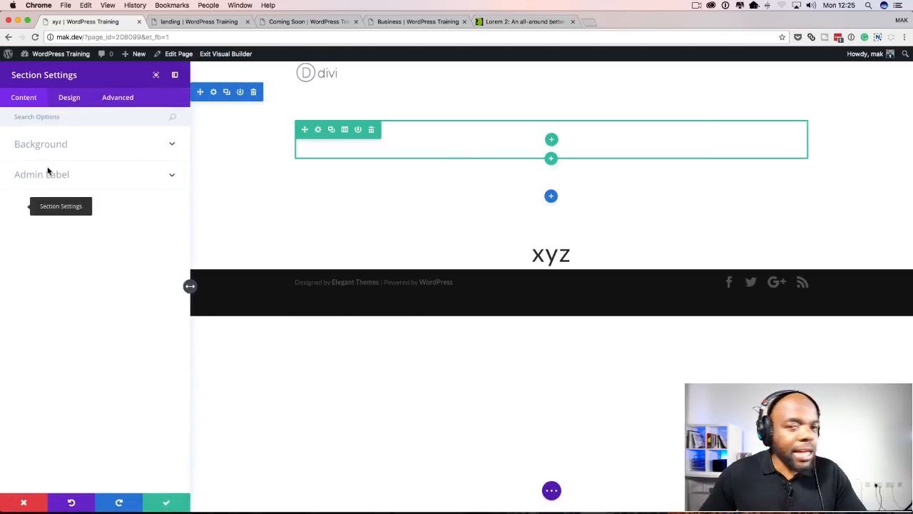
left_click(31, 145)
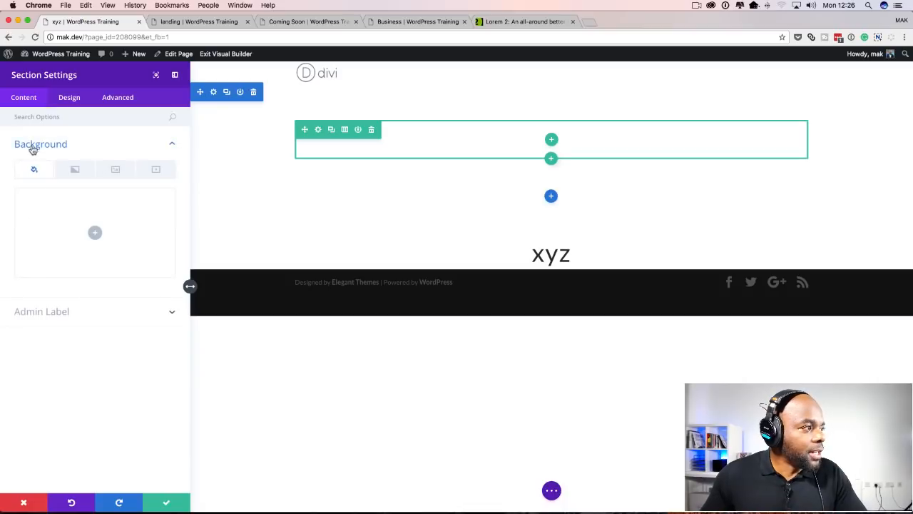
left_click(94, 233)
left_click(29, 279)
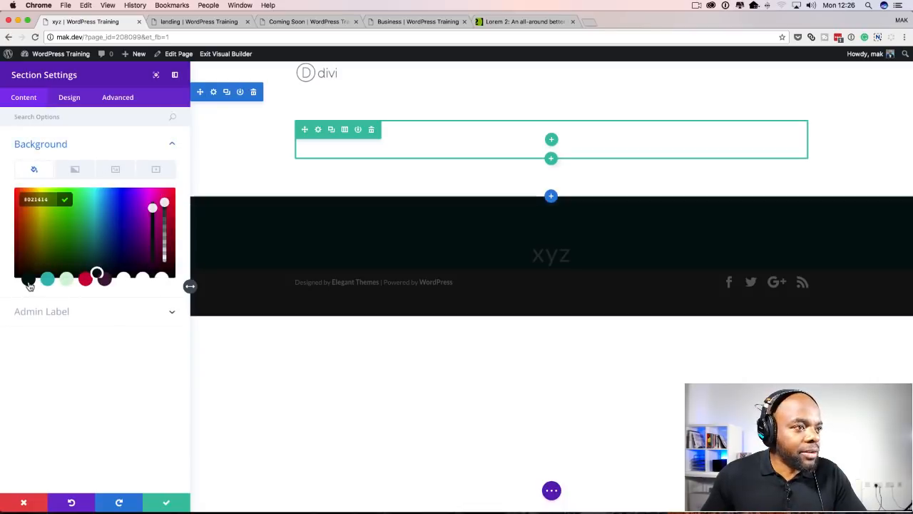
left_click(167, 504)
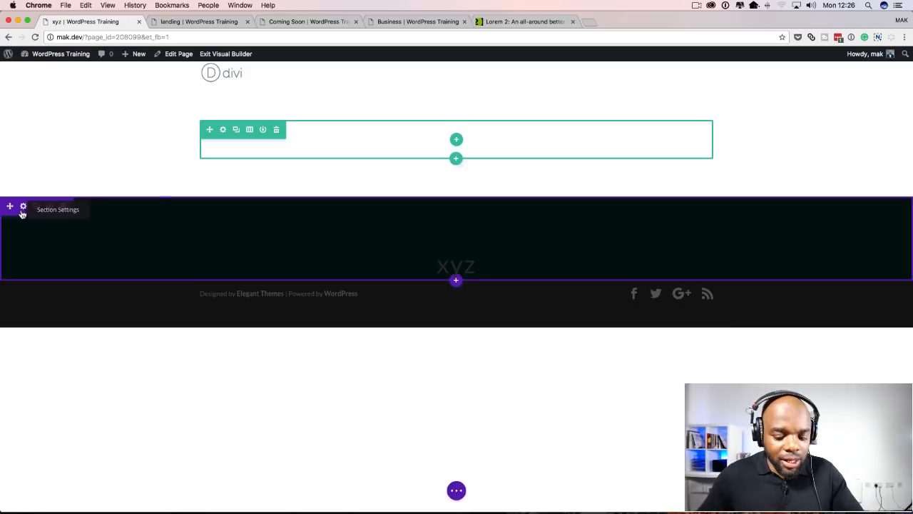
left_click_drag(8, 207, 32, 98)
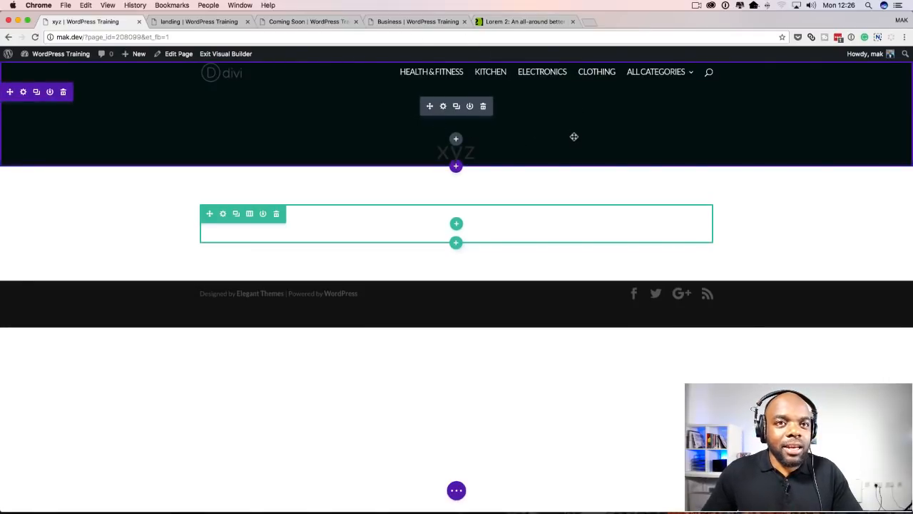
- Set the title text of the Fullwidth Post Title module to uppercase
left_click(444, 107)
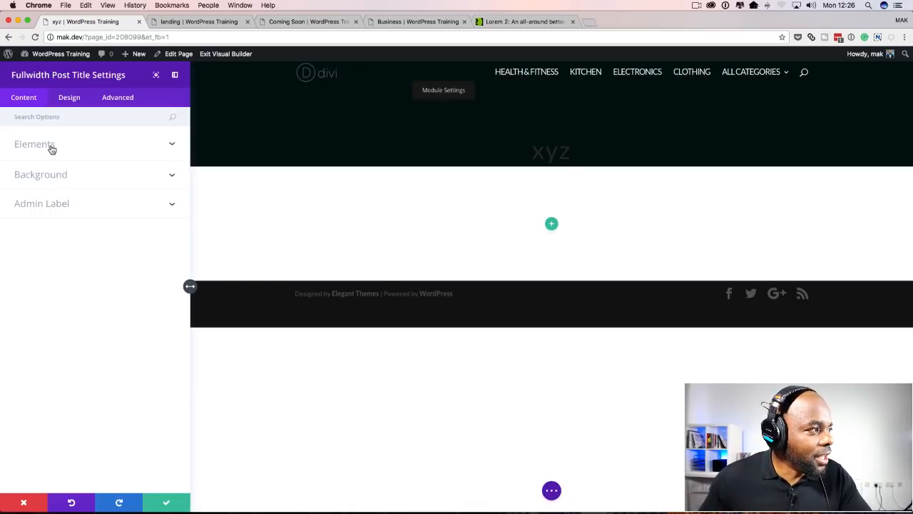
left_click(70, 100)
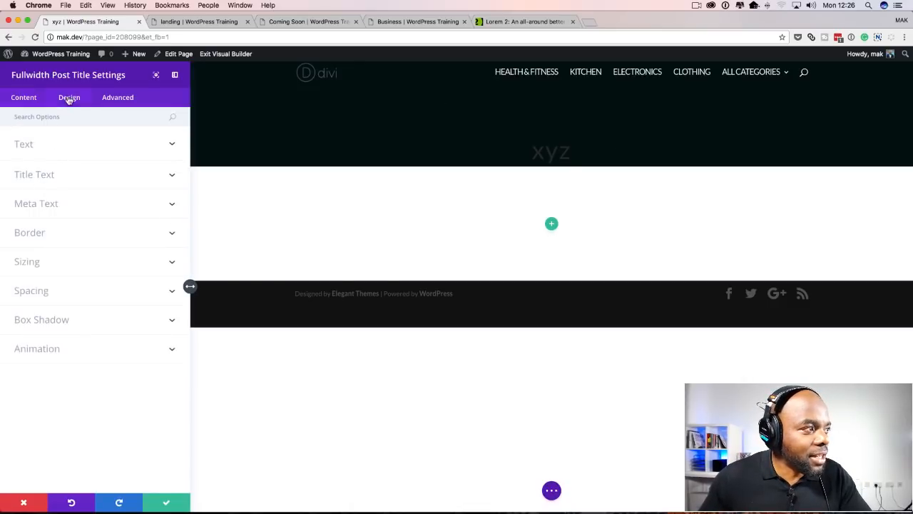
left_click(36, 147)
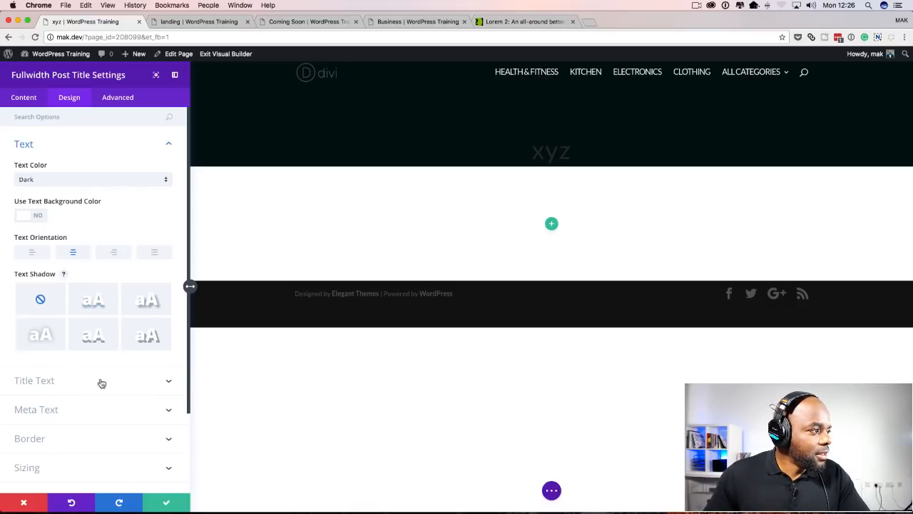
scroll(97, 378, "down", 1)
left_click(50, 349)
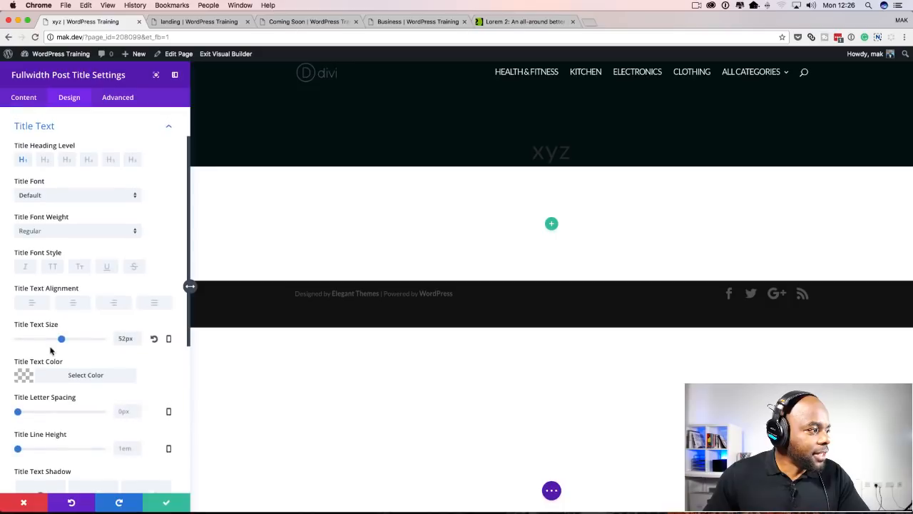
left_click(53, 266)
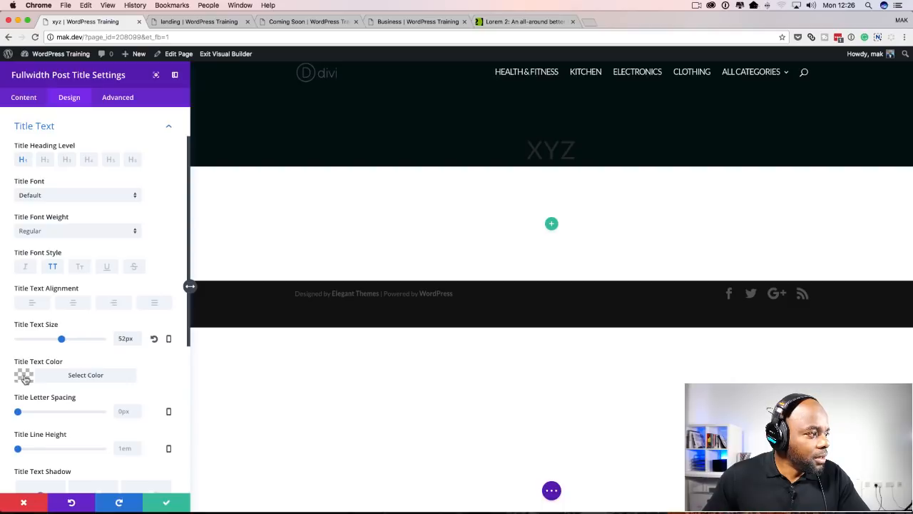
- Set the title text color to #021414 to match the section background
left_click(23, 376)
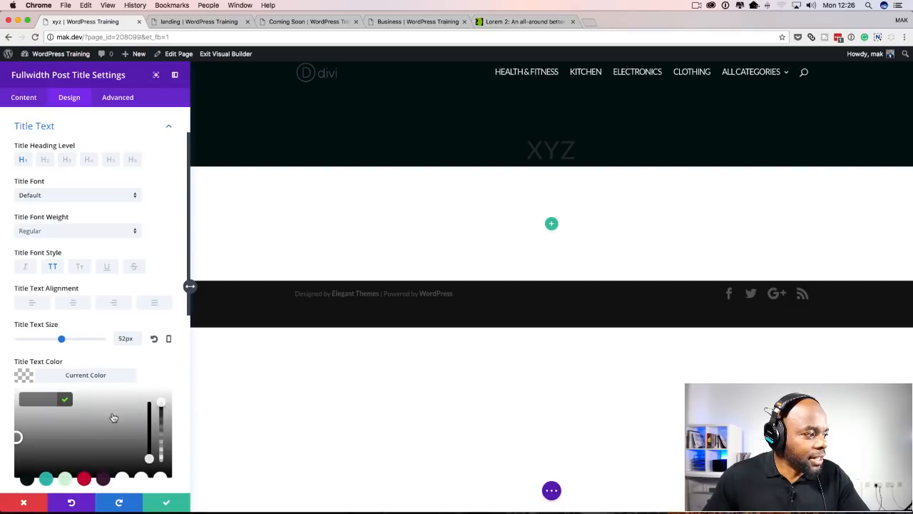
scroll(61, 442, "down", 1)
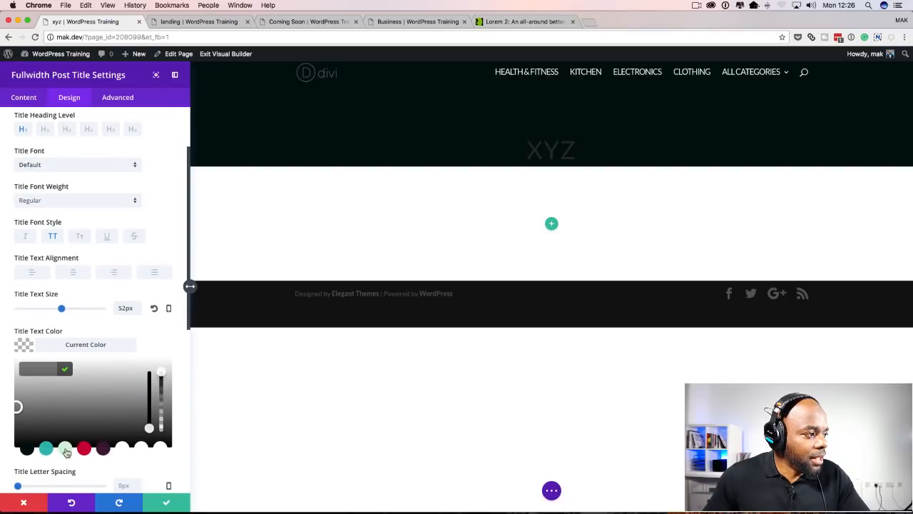
left_click(27, 449)
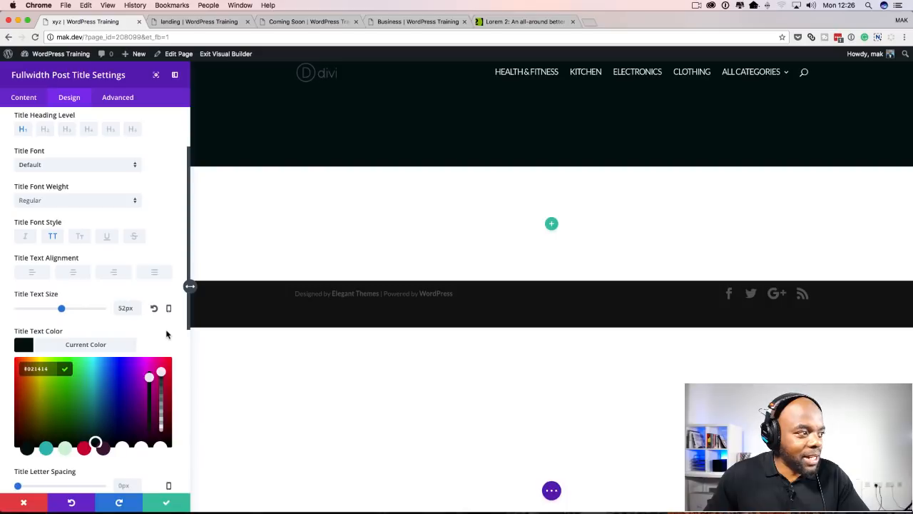
- Apply the sixth text shadow preset to the title and color the shadow with the pale green palette swatch
scroll(189, 360, "down", 2)
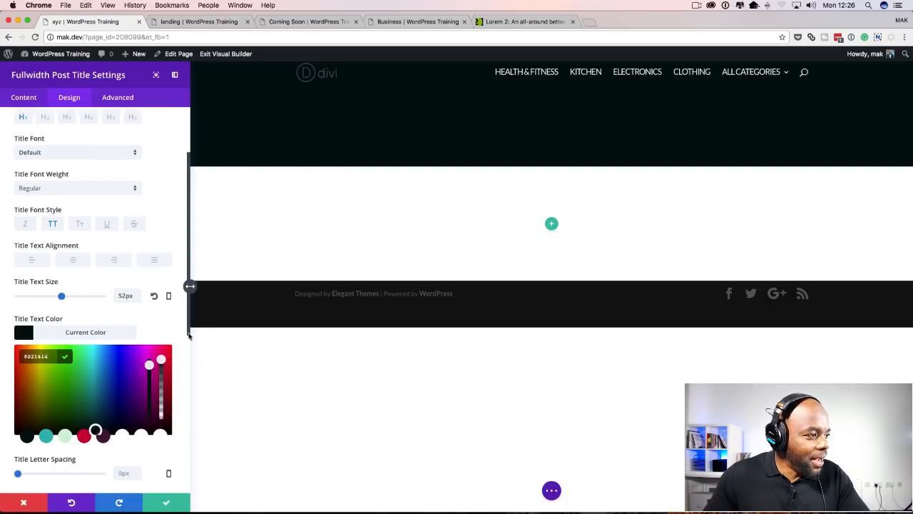
left_click_drag(189, 364, 191, 427)
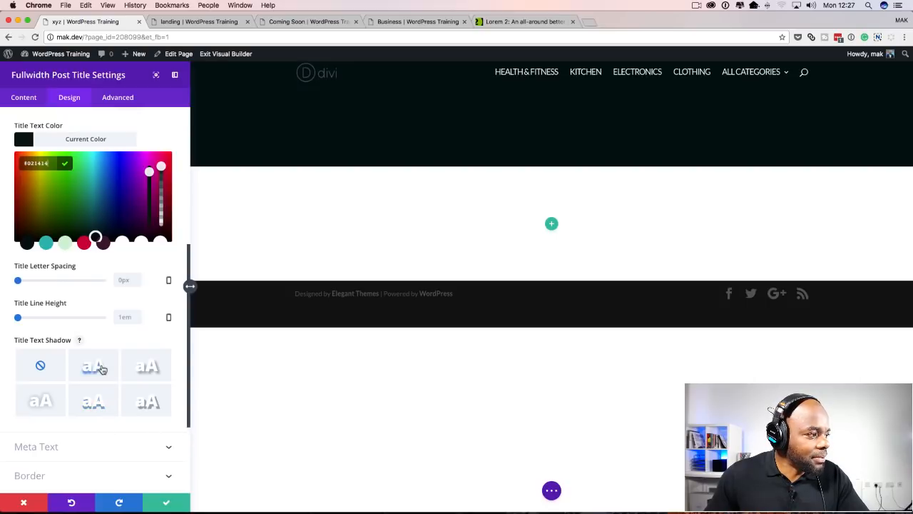
left_click(155, 408)
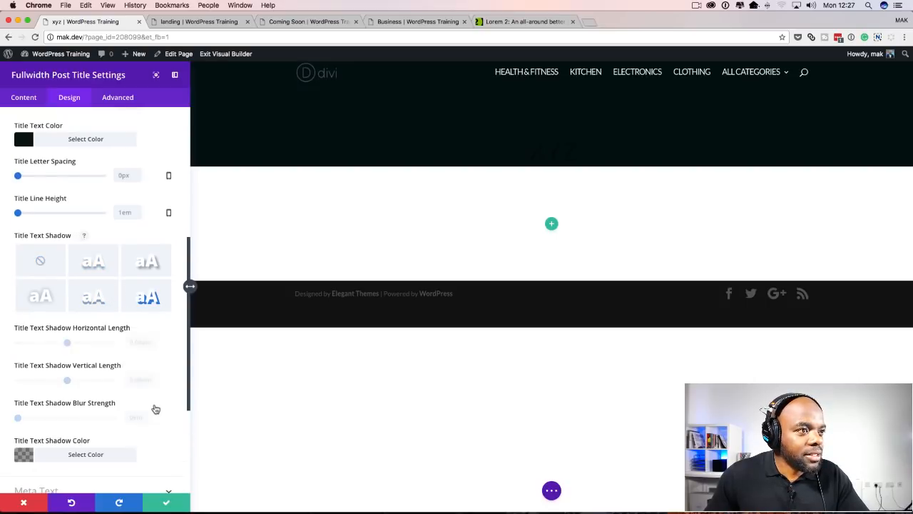
left_click(20, 454)
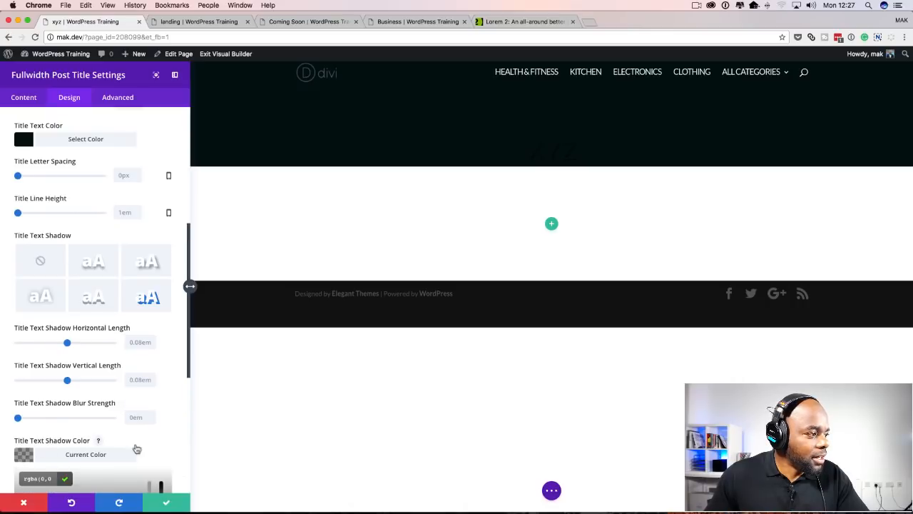
scroll(125, 414, "down", 5)
left_click(66, 272)
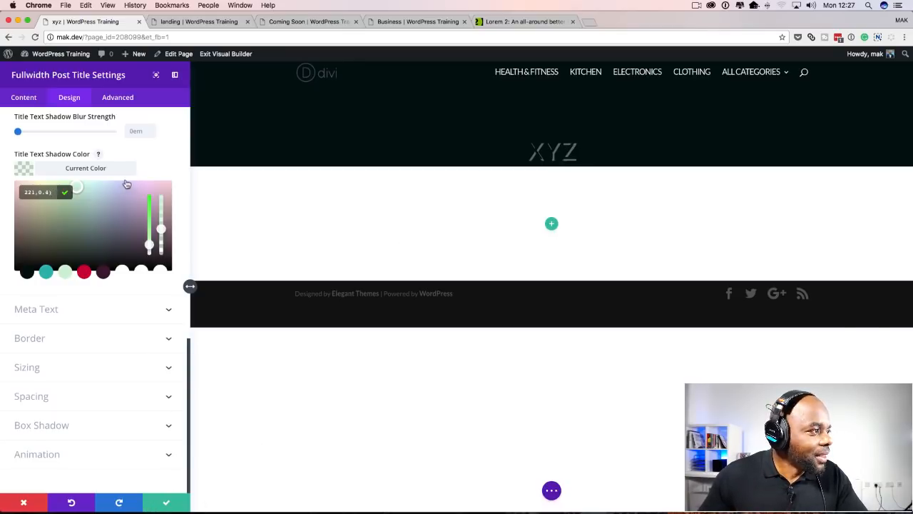
- Increase the title text size to 80px and save the Fullwidth Post Title module
scroll(127, 164, "up", 3)
scroll(127, 165, "up", 8)
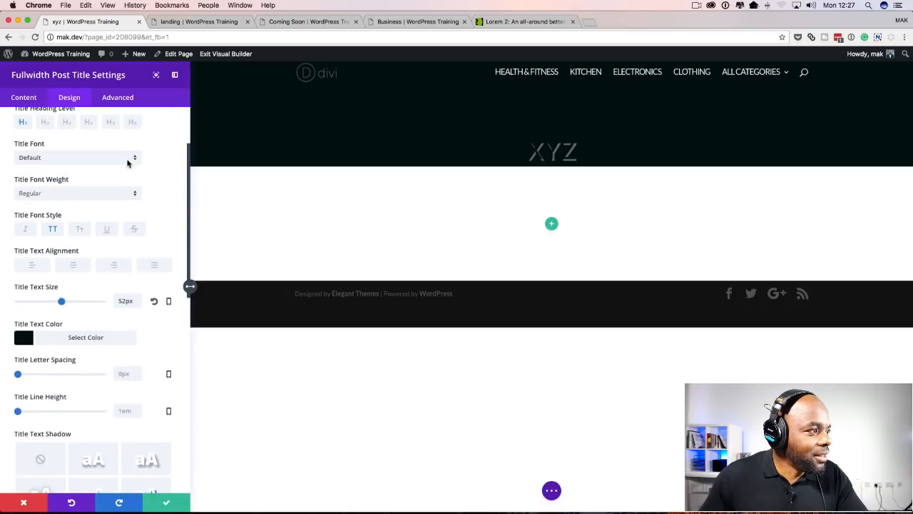
left_click_drag(62, 303, 85, 301)
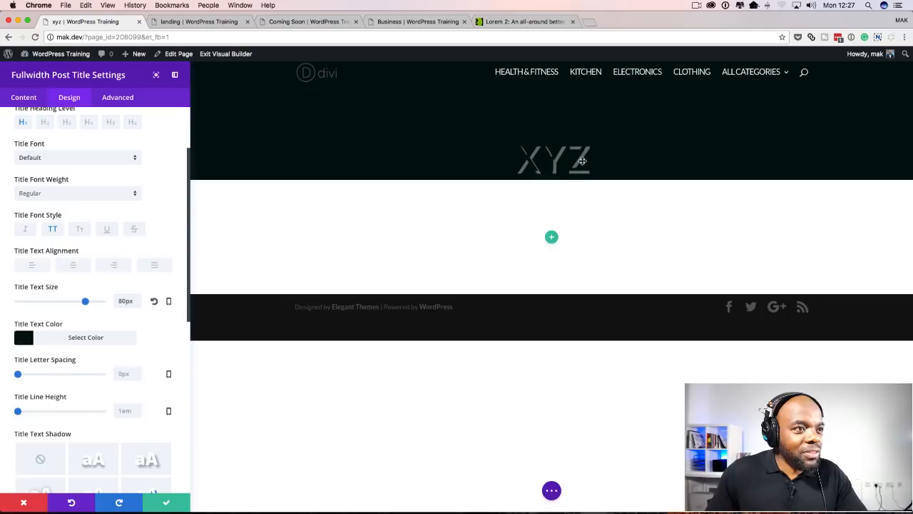
left_click(166, 503)
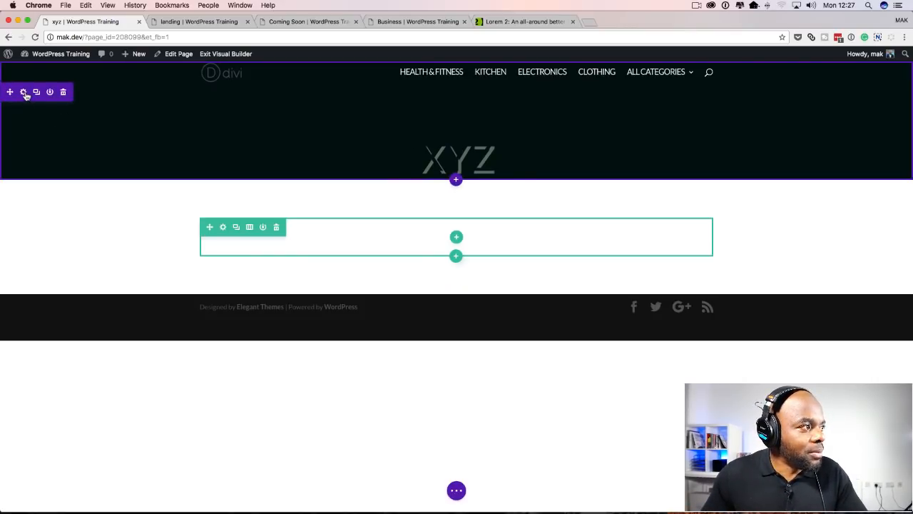
- Try 100px of custom bottom padding on the fullwidth section, and reduce it to 60px
left_click(24, 93)
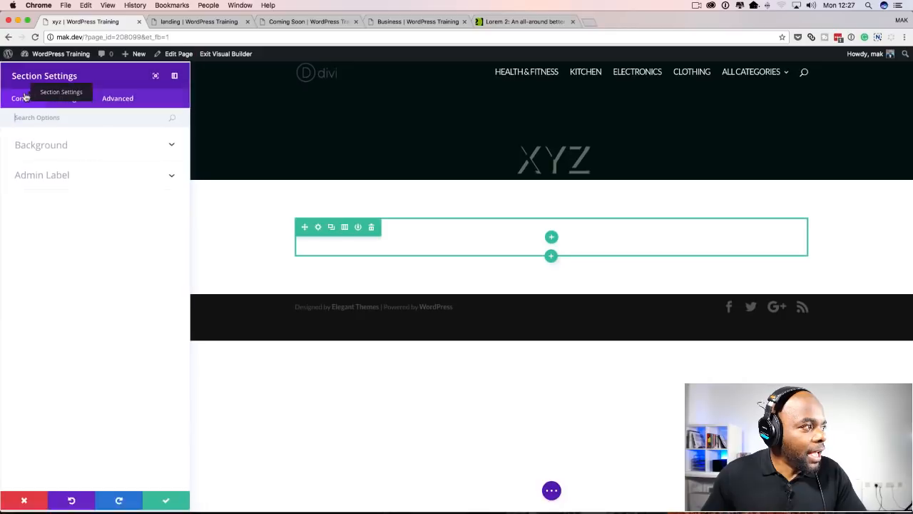
left_click(69, 100)
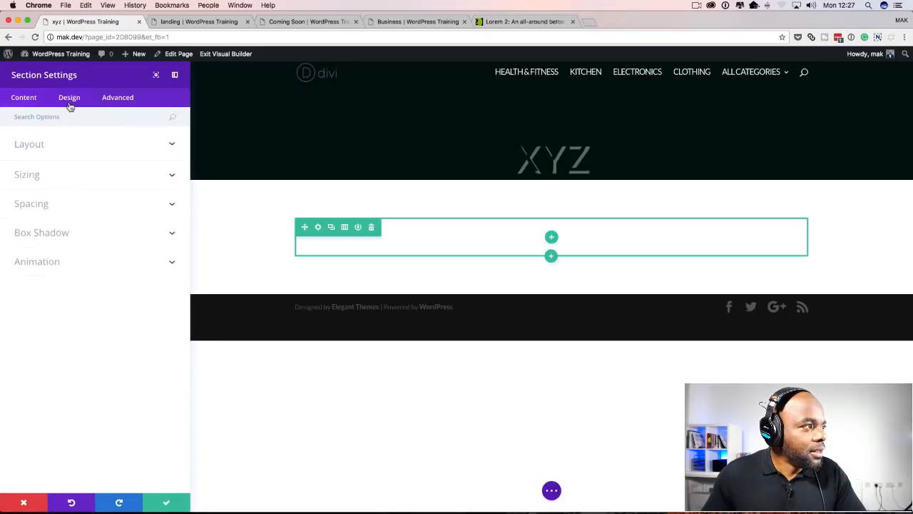
left_click(39, 206)
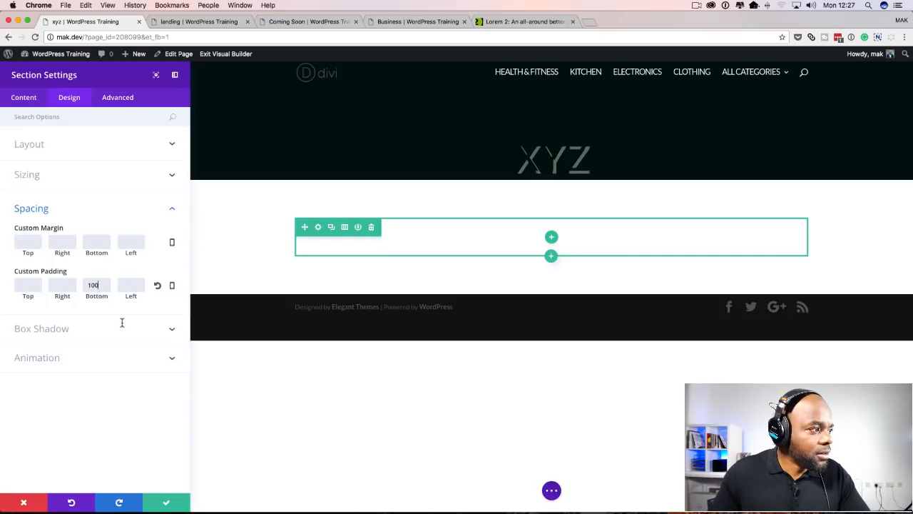
left_click(145, 208)
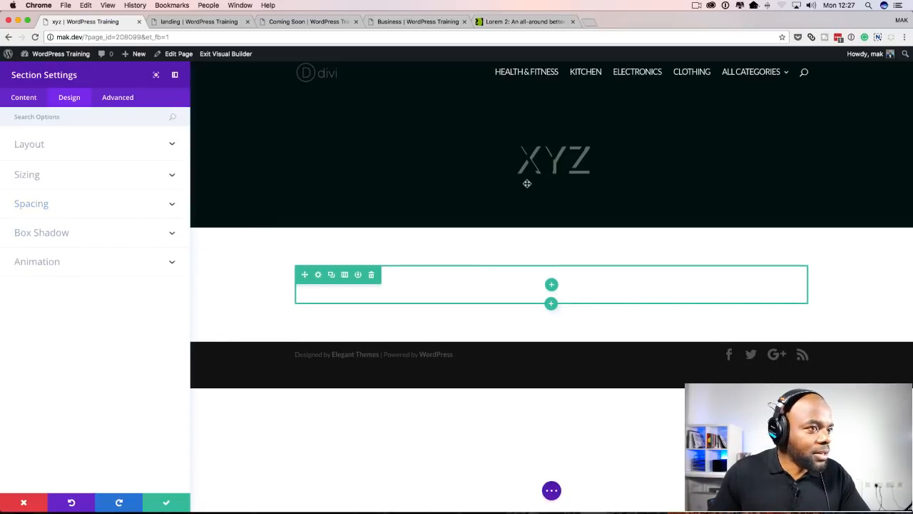
left_click(40, 207)
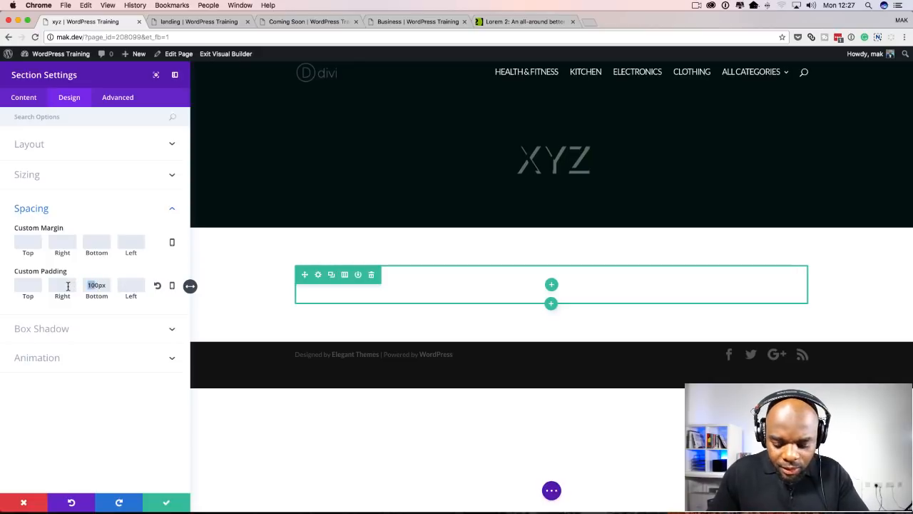
type("60")
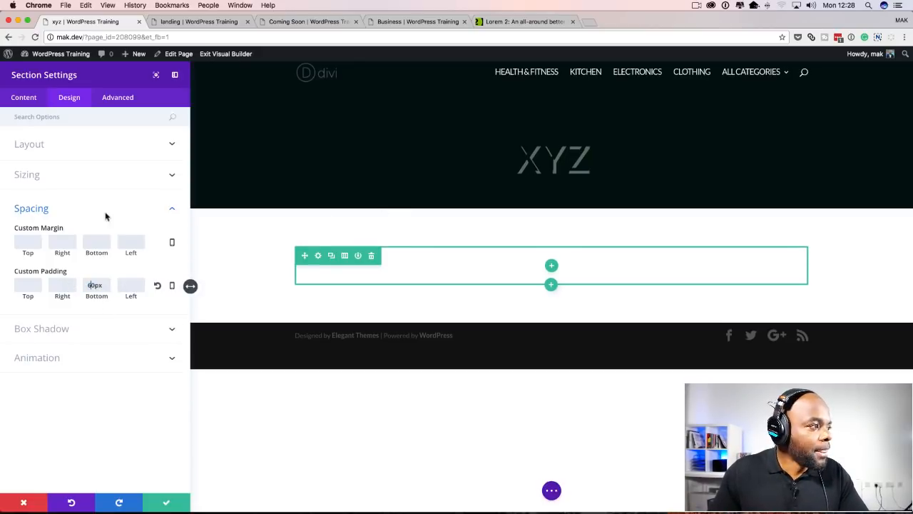
- Save the fullwidth section's settings and give the empty row below it a single-column layout
left_click(166, 503)
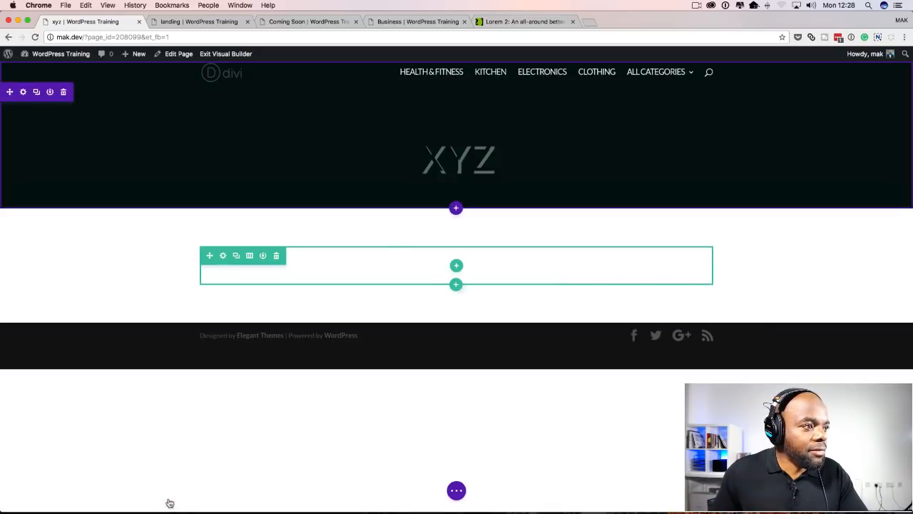
left_click(457, 267)
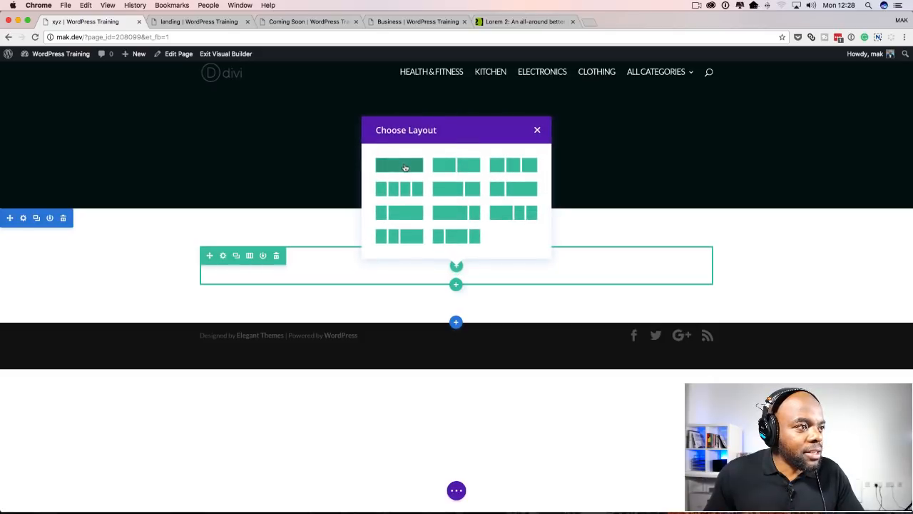
left_click(403, 167)
- Copy the first short paragraph from the Lorem 2 site and move the xyz browser tab beside the Lorem 2 tab
left_click(526, 21)
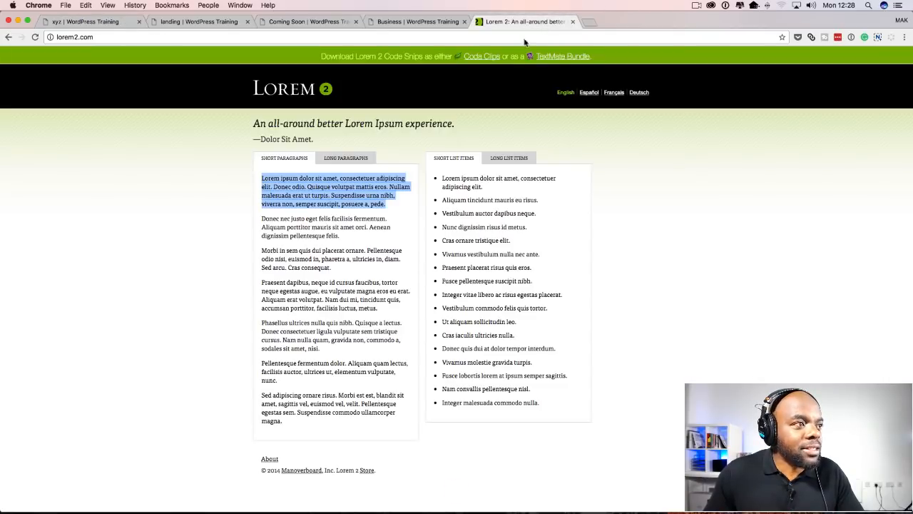
right_click(335, 196)
left_click(344, 213)
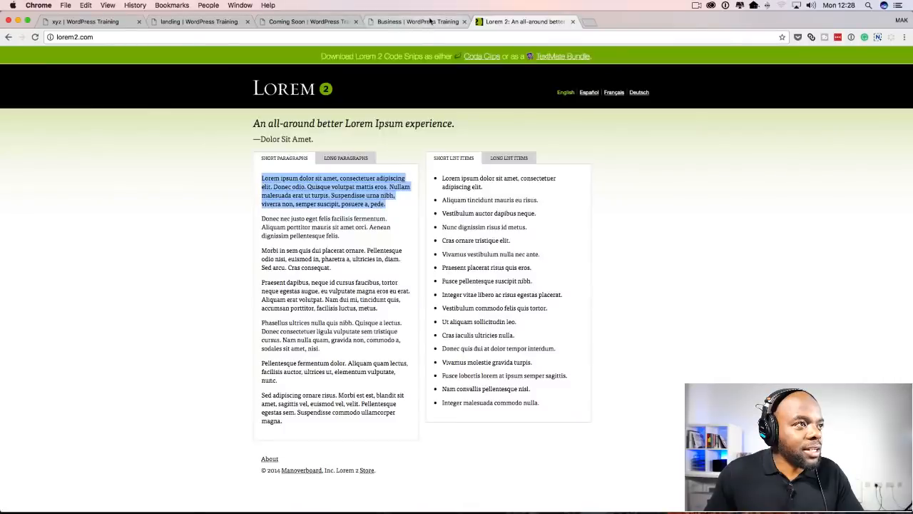
left_click(418, 21)
left_click(223, 23)
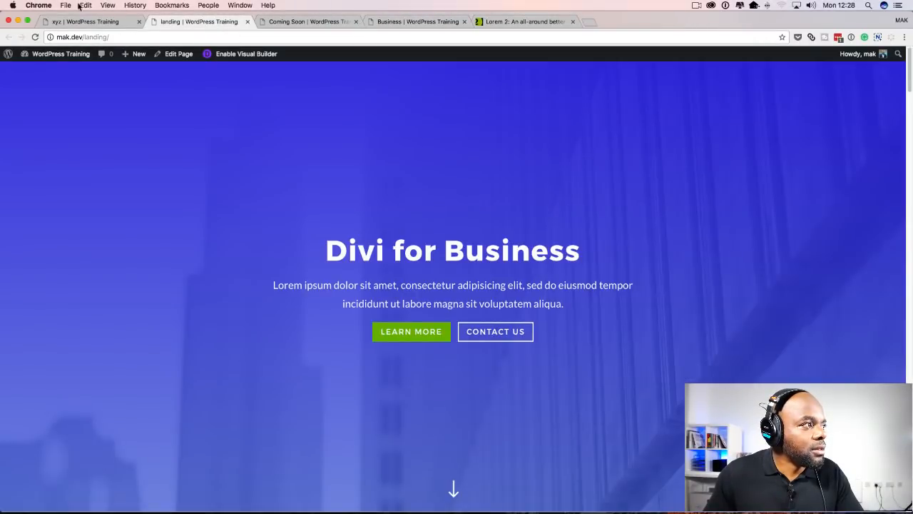
left_click(83, 23)
left_click_drag(83, 23, 414, 28)
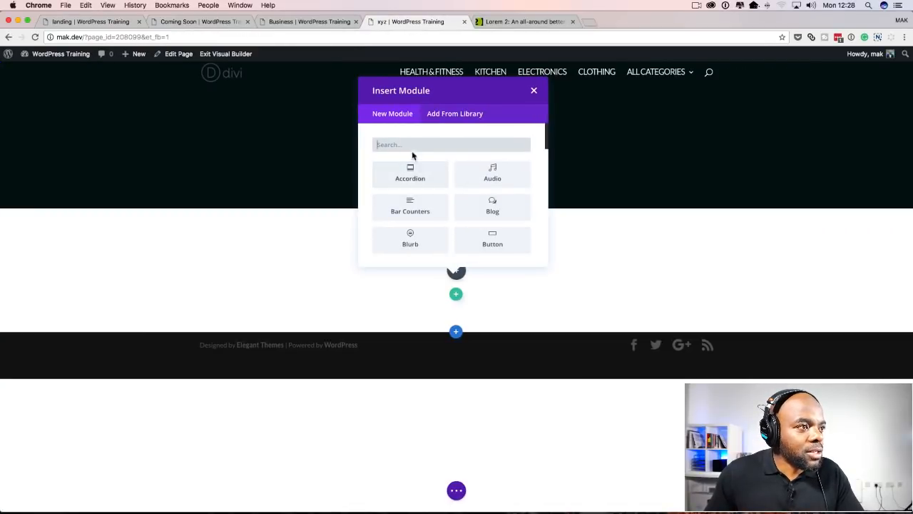
- Insert a Text module in the row, paste the copied Lorem ipsum paragraph as its content, and save it
type("text")
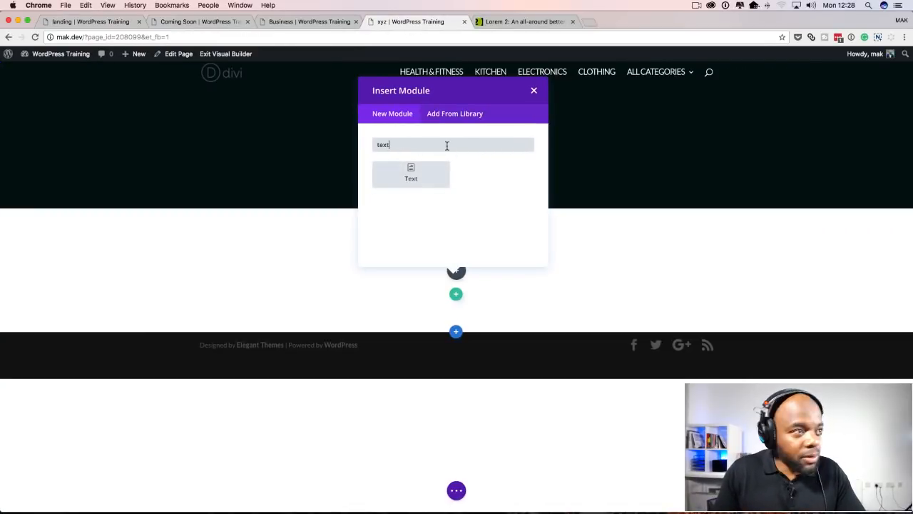
left_click(423, 176)
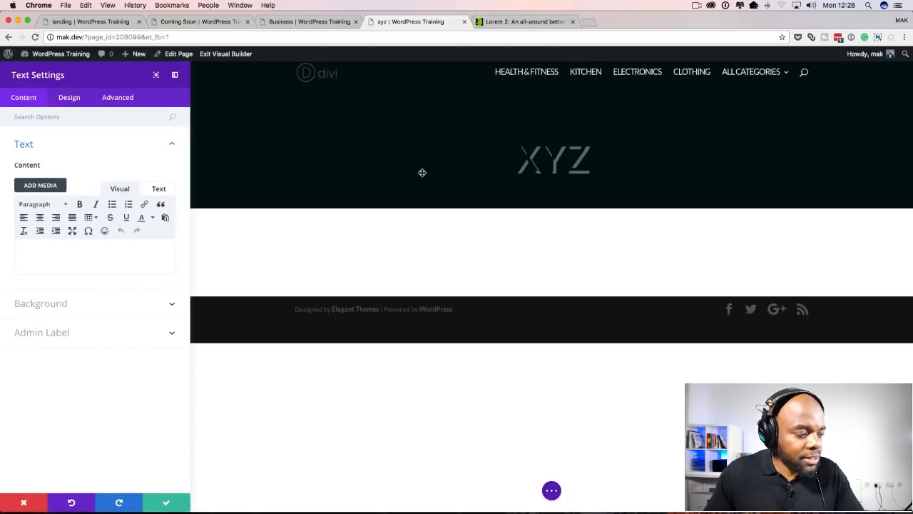
left_click(58, 245)
key("super+v")
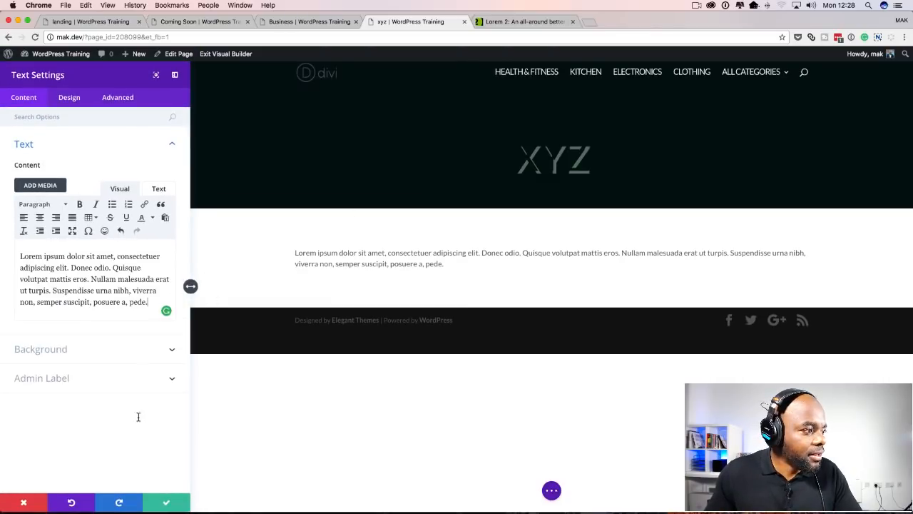
left_click(167, 505)
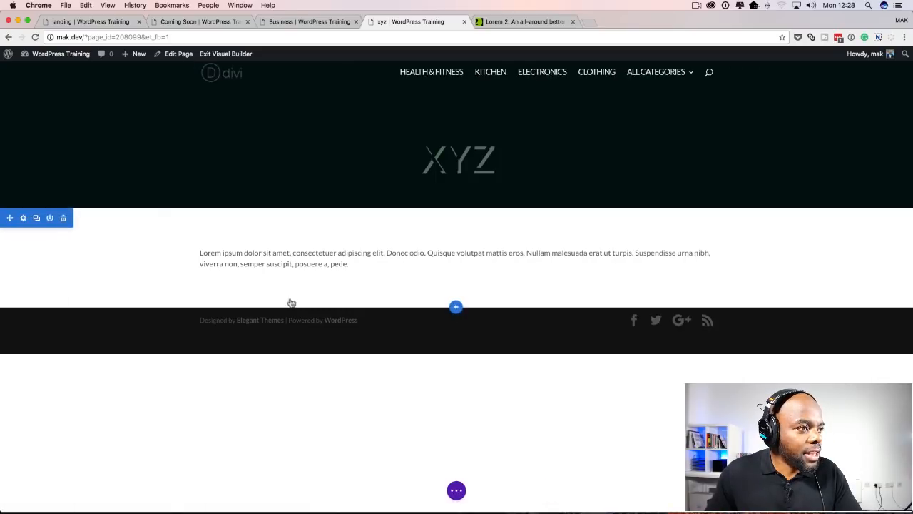
- Change the paragraph's row to two equal columns and insert an Image module in the empty second column
left_click(249, 224)
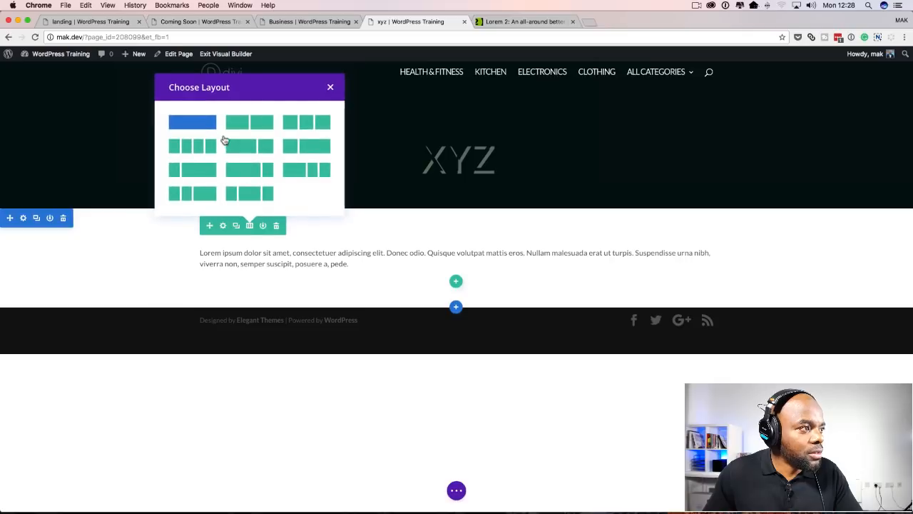
left_click(253, 122)
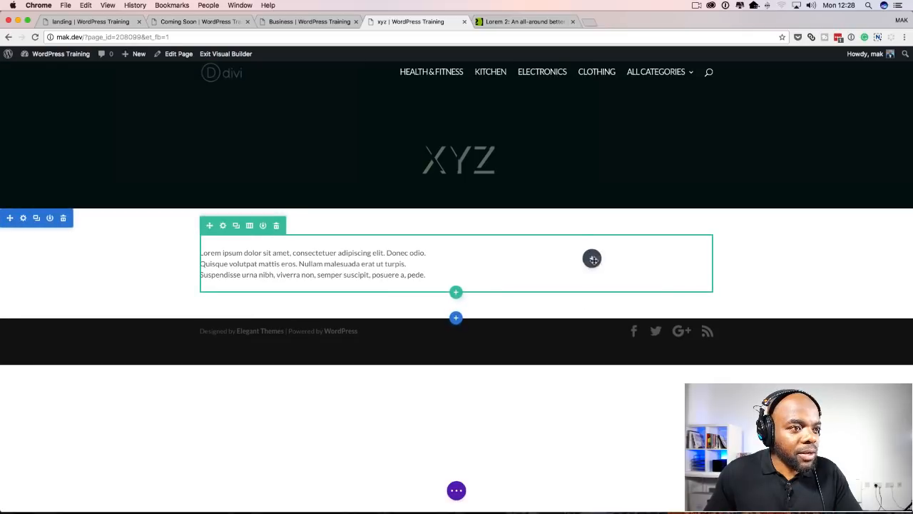
left_click(593, 258)
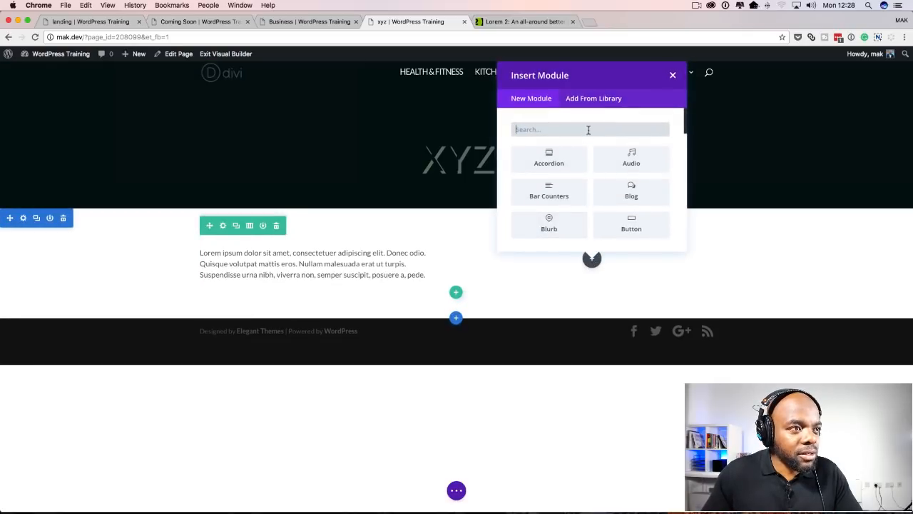
type("ima")
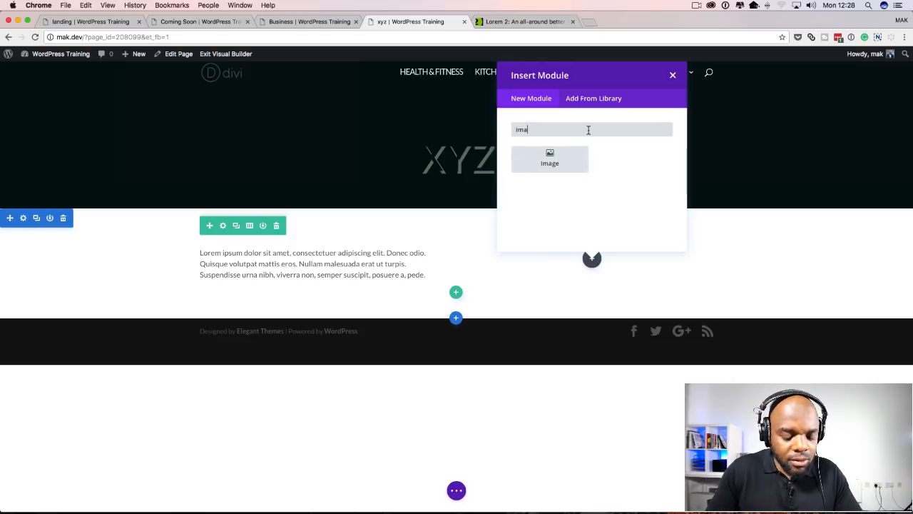
type("ge")
left_click(550, 158)
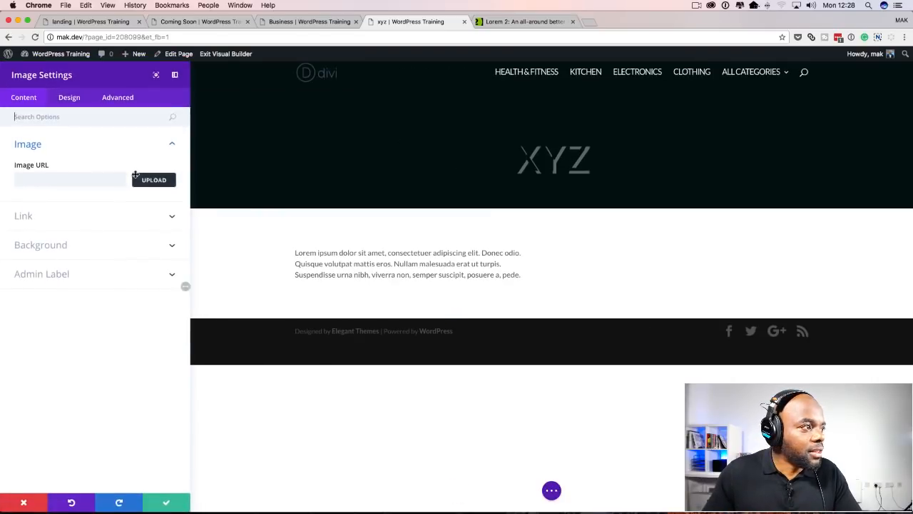
- Set the module's image to business-06.jpg from the media library and save the Image module
left_click(157, 181)
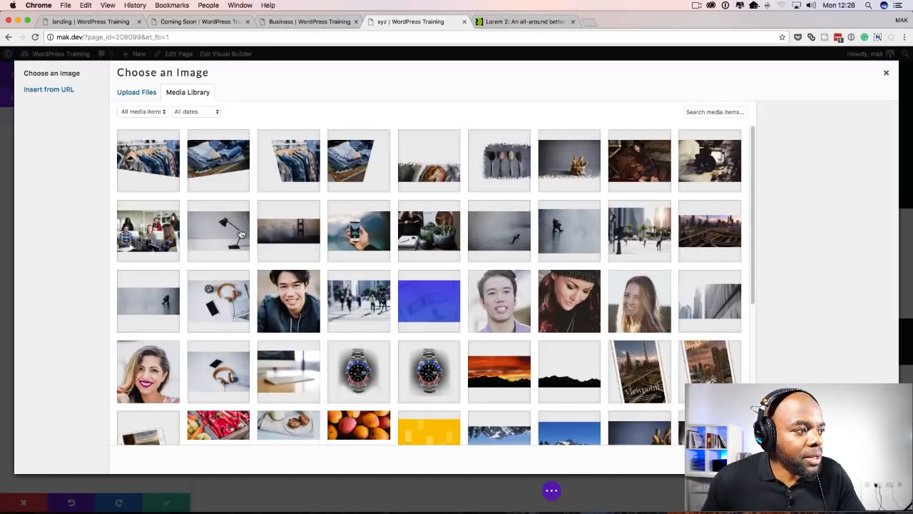
left_click(437, 235)
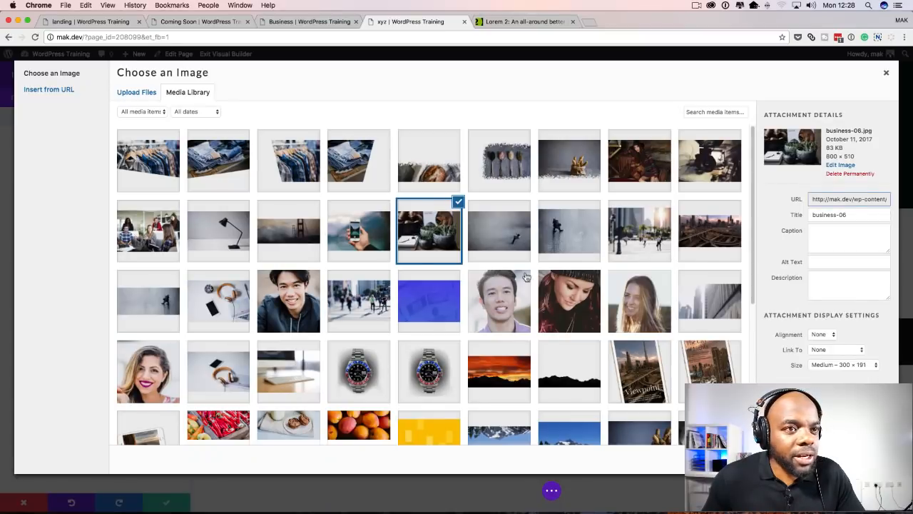
left_click(865, 459)
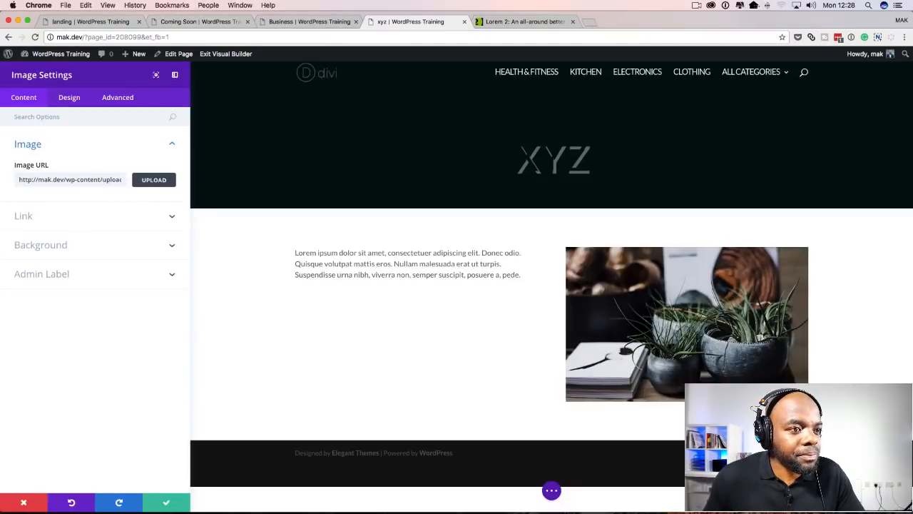
left_click(165, 504)
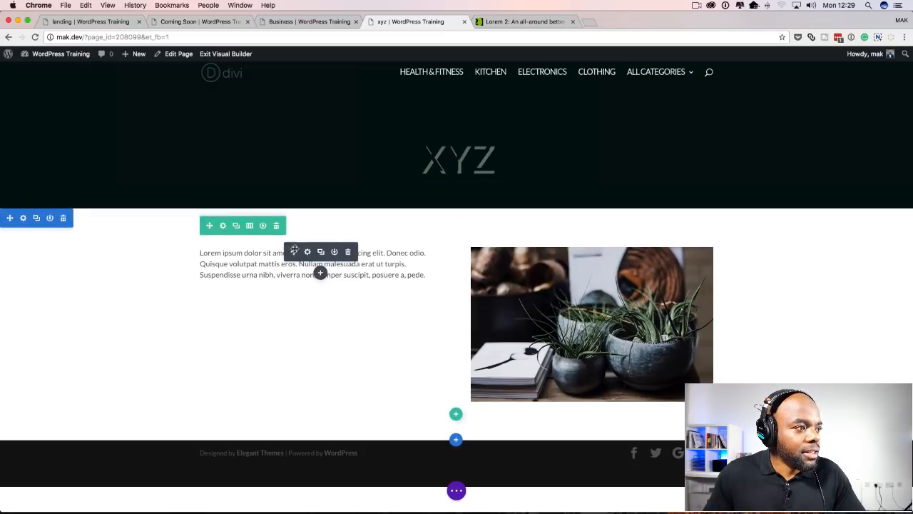
- Add a second Text module below the paragraph, containing "Lorem ipsum dolor sit" copied from the paragraph's opening words
left_click(308, 252)
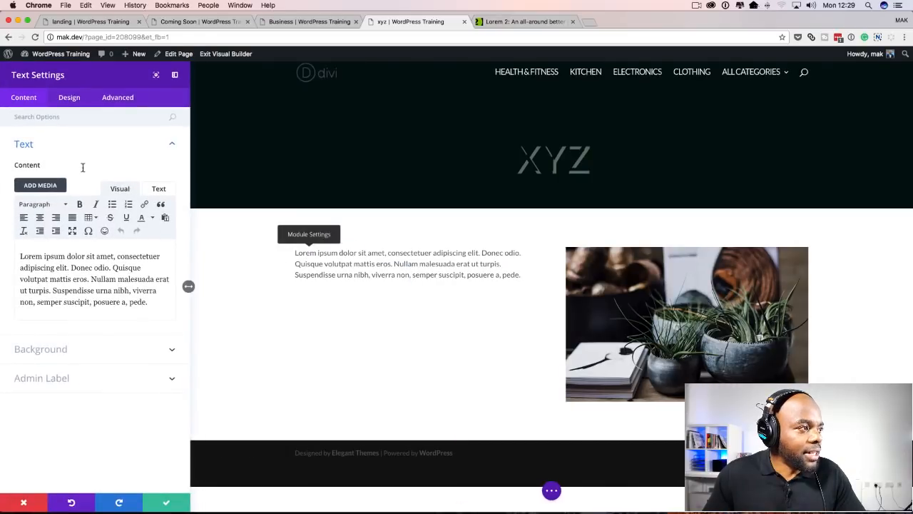
left_click(24, 504)
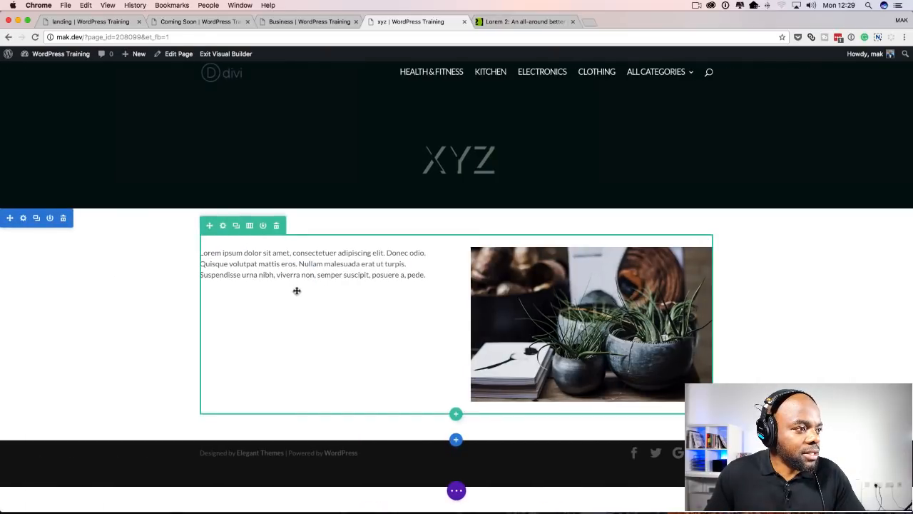
left_click(320, 274)
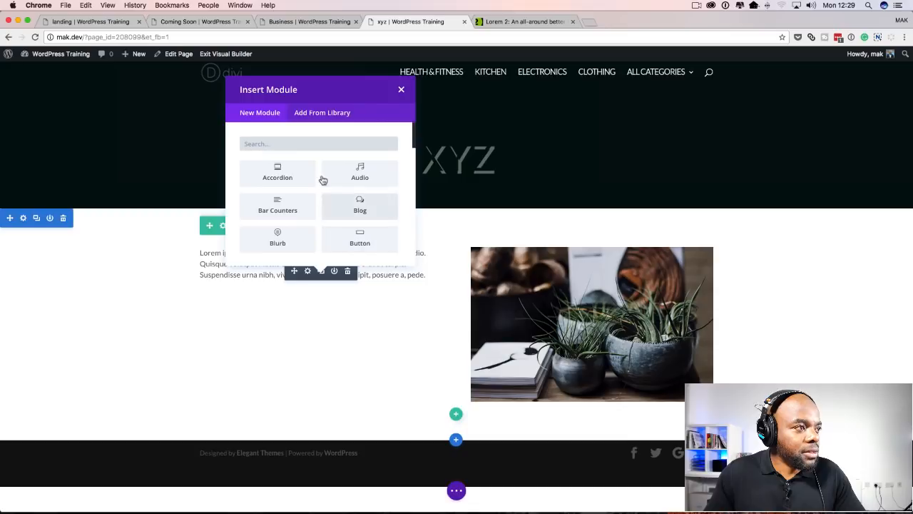
type("text")
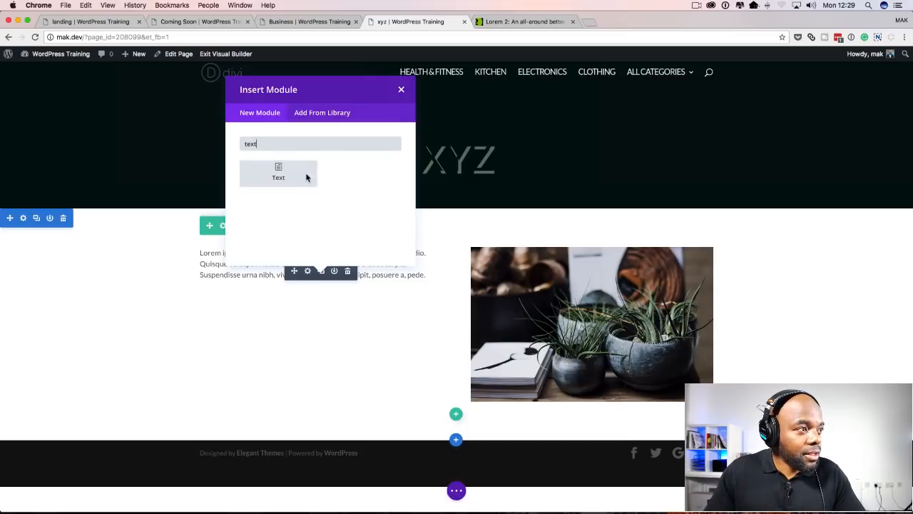
left_click(307, 177)
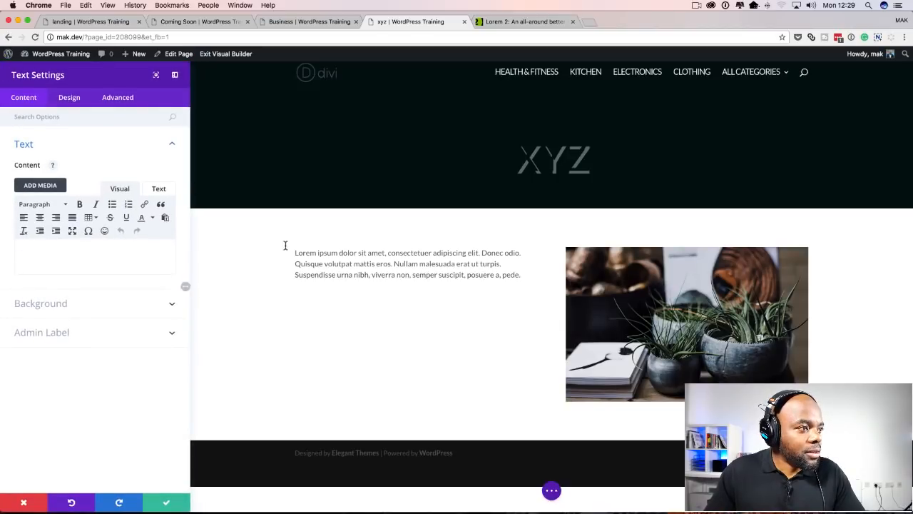
left_click_drag(295, 253, 368, 253)
key("super+c")
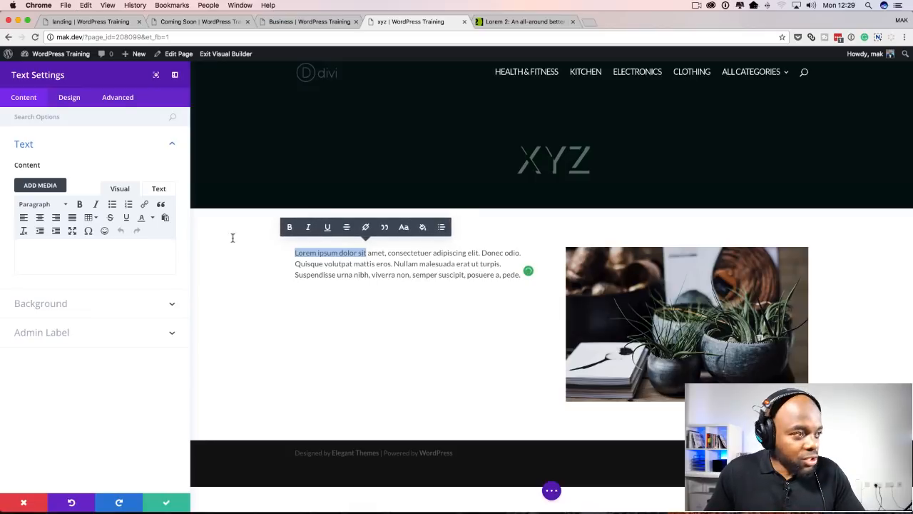
left_click(87, 251)
key("super+v")
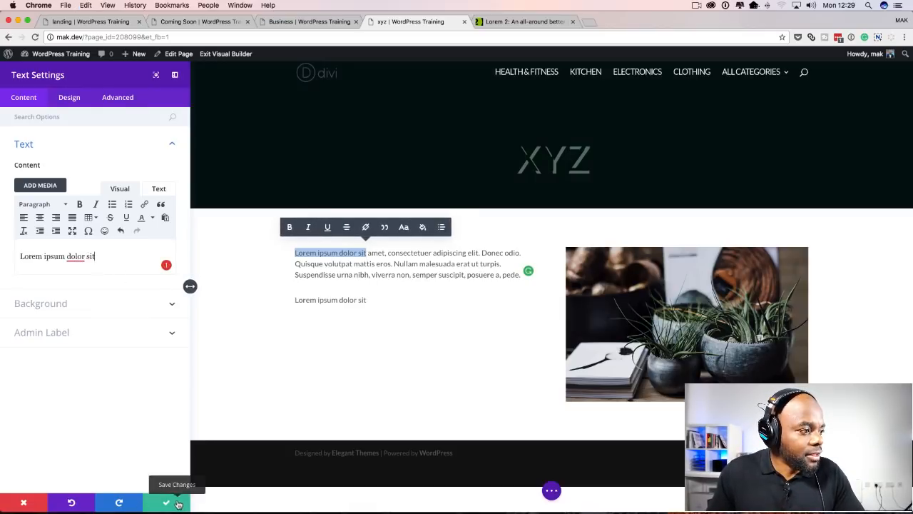
- Format the new module's "Lorem ipsum dolor sit" text as Heading 1
triple_click(100, 255)
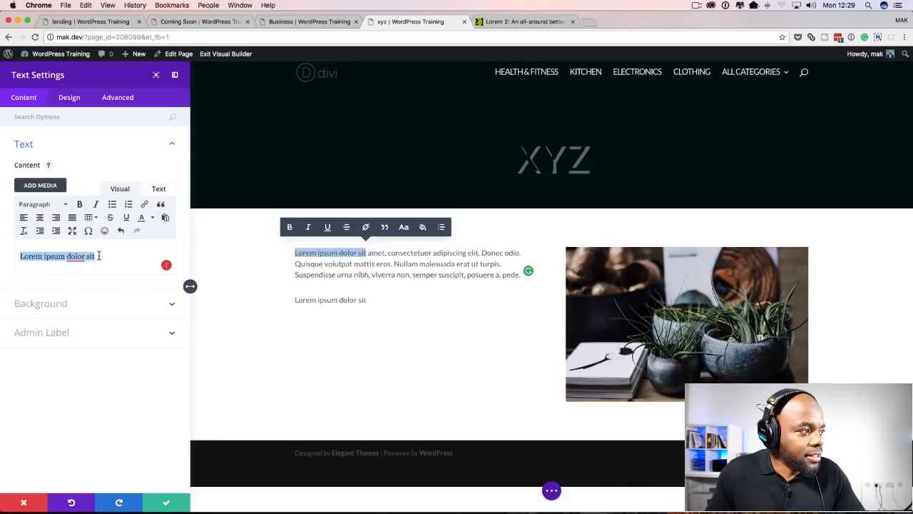
left_click(63, 204)
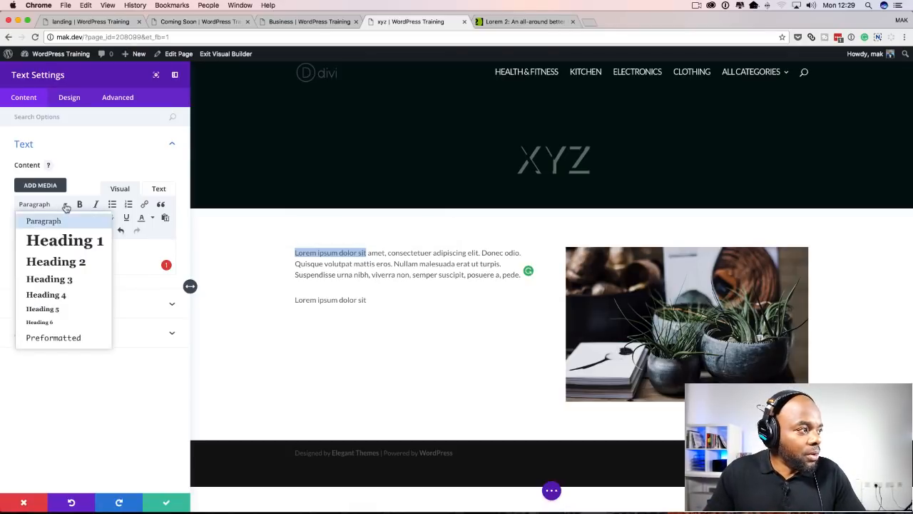
left_click(73, 244)
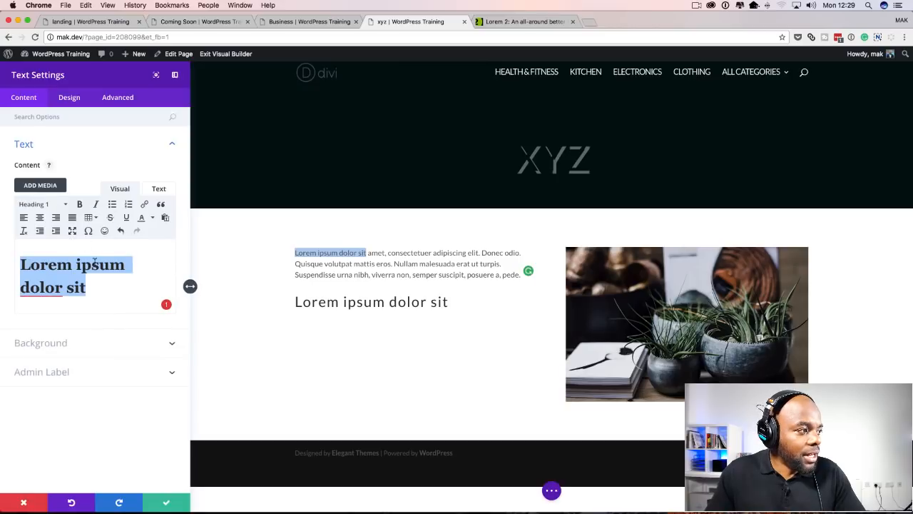
- Style the H1 heading text with the Bitter font, Bold weight and uppercase letters
left_click(70, 100)
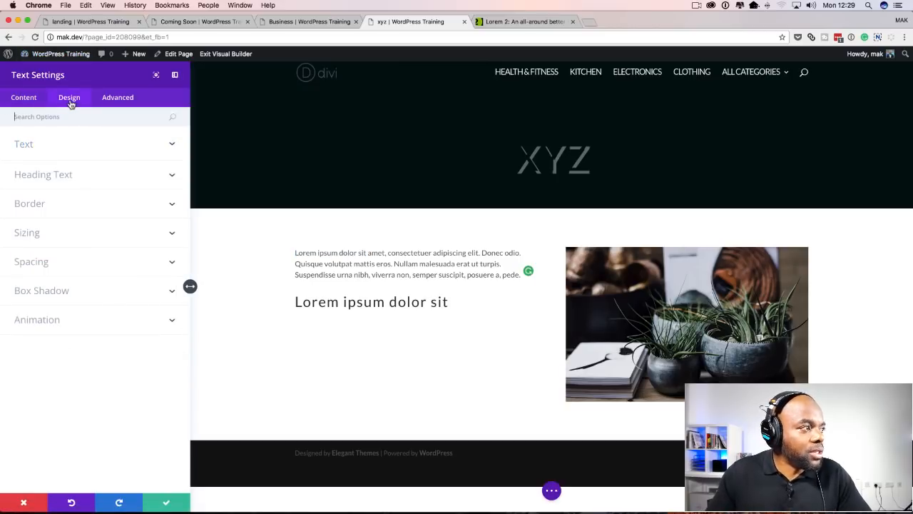
left_click(68, 178)
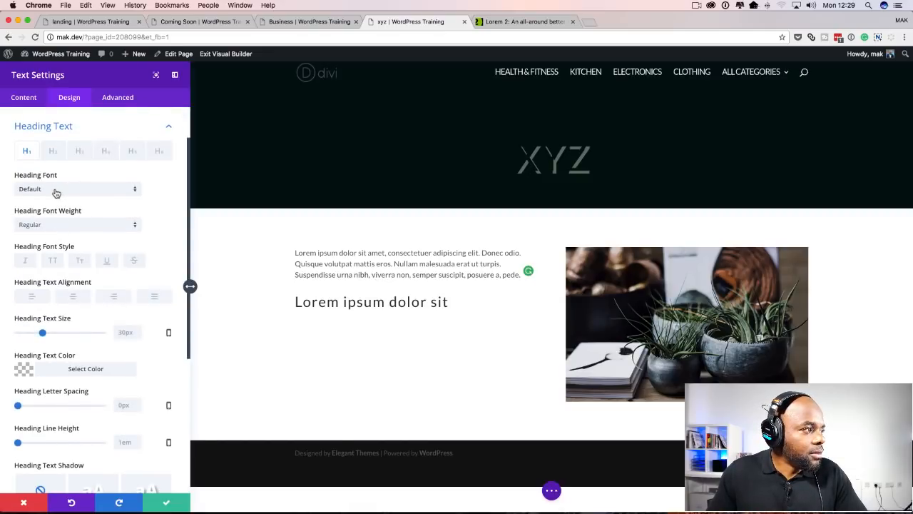
left_click(55, 190)
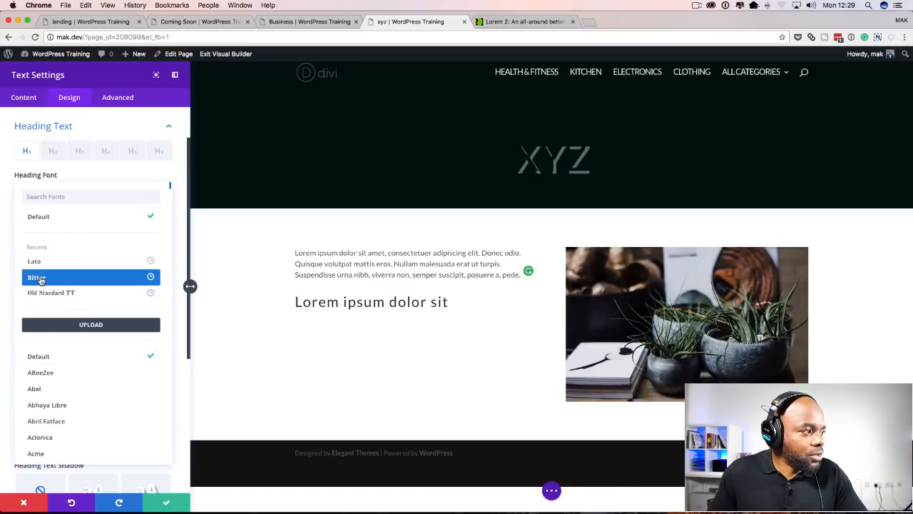
left_click(40, 279)
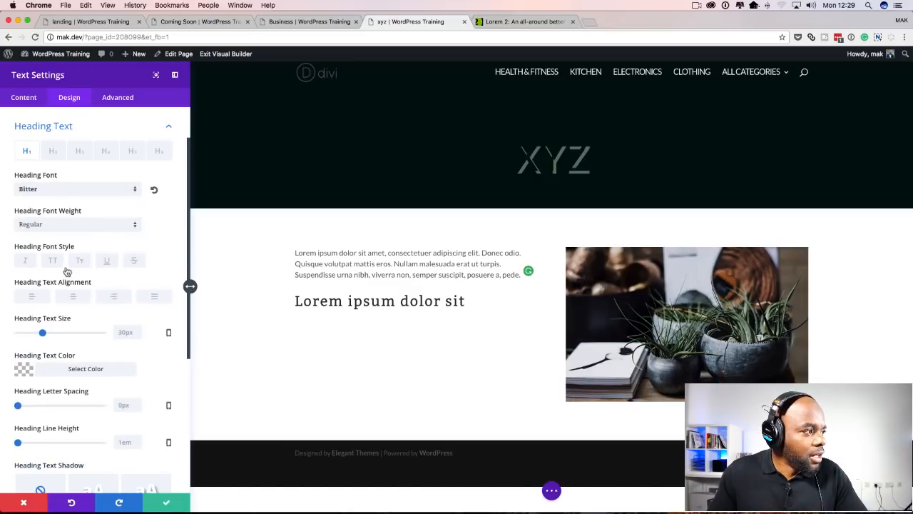
left_click(76, 227)
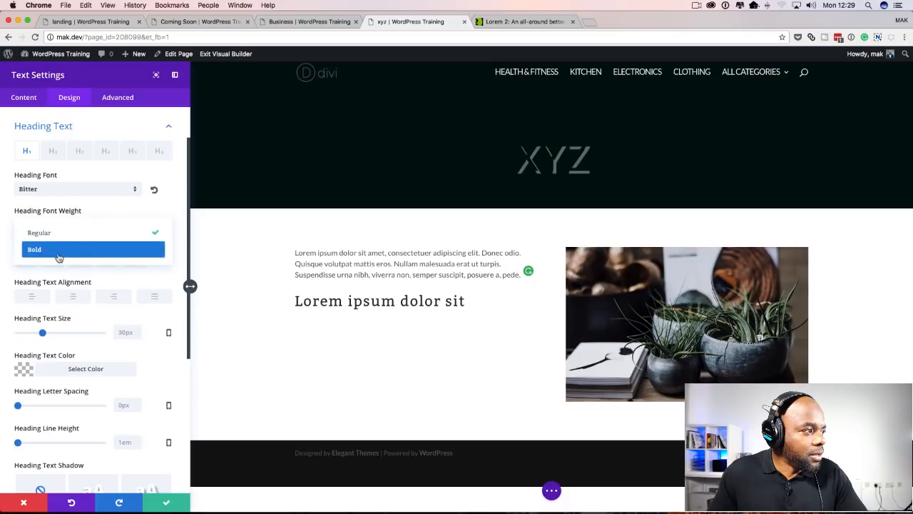
left_click(55, 251)
left_click(53, 261)
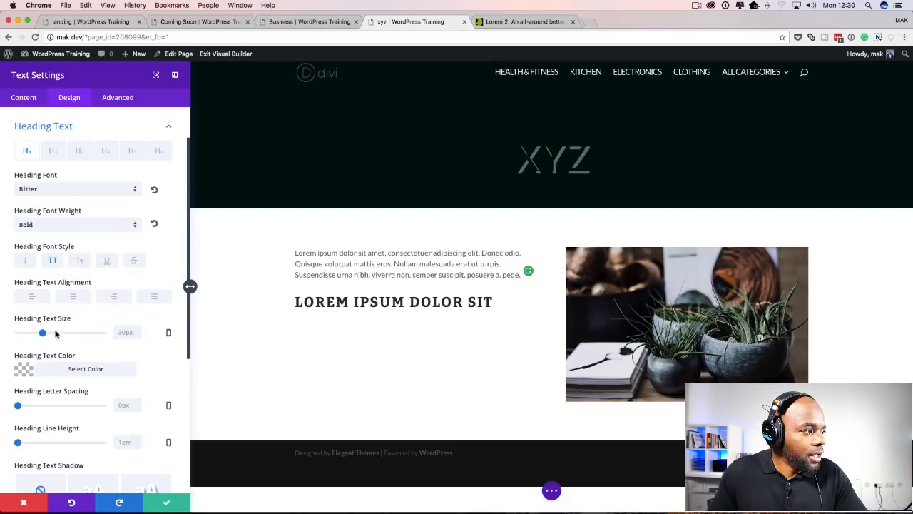
- Set the H1 heading's text size to 47px and its line height to 1.3em
left_click_drag(43, 335, 58, 333)
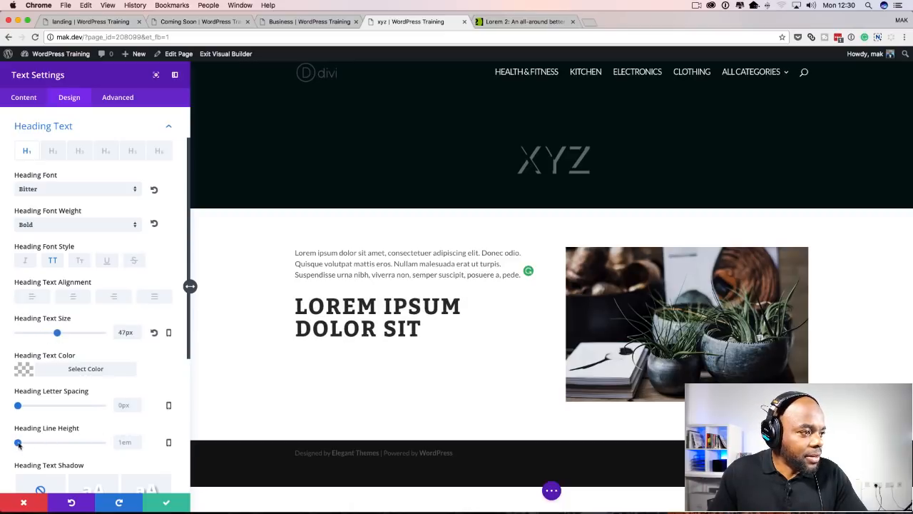
left_click_drag(18, 444, 30, 443)
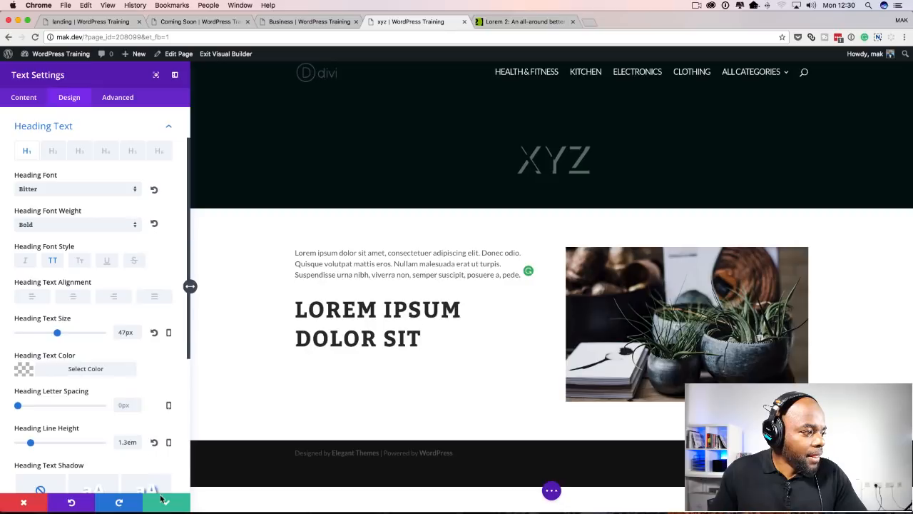
- Apply the first text shadow preset to the heading and fine-tune its horizontal and vertical lengths to a slight offset
scroll(146, 402, "down", 4)
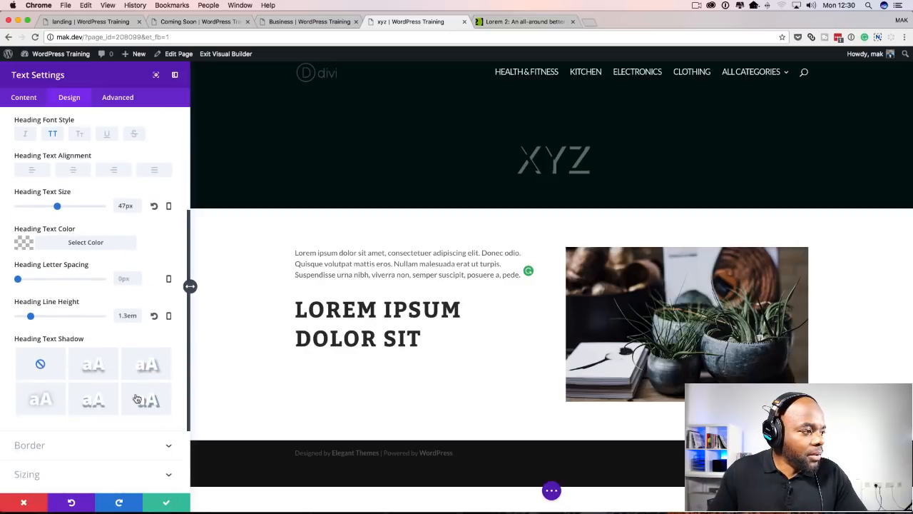
scroll(98, 345, "down", 2)
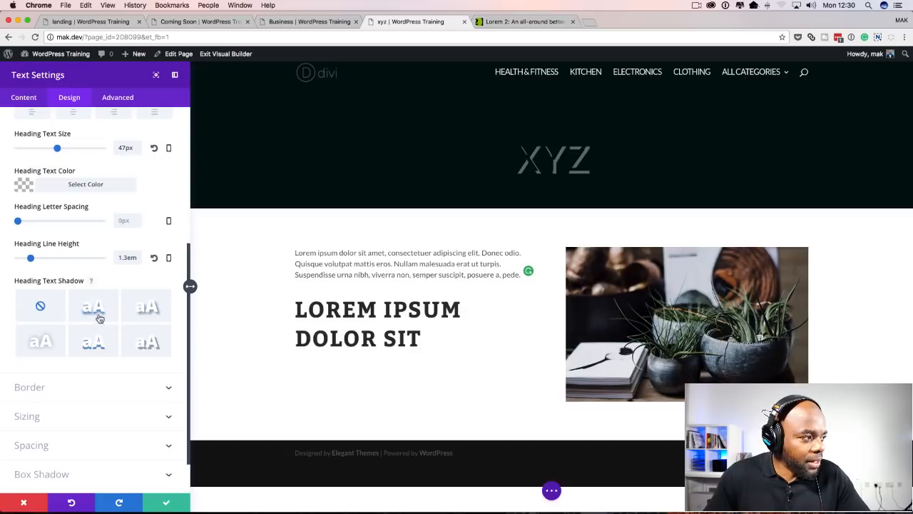
left_click(96, 306)
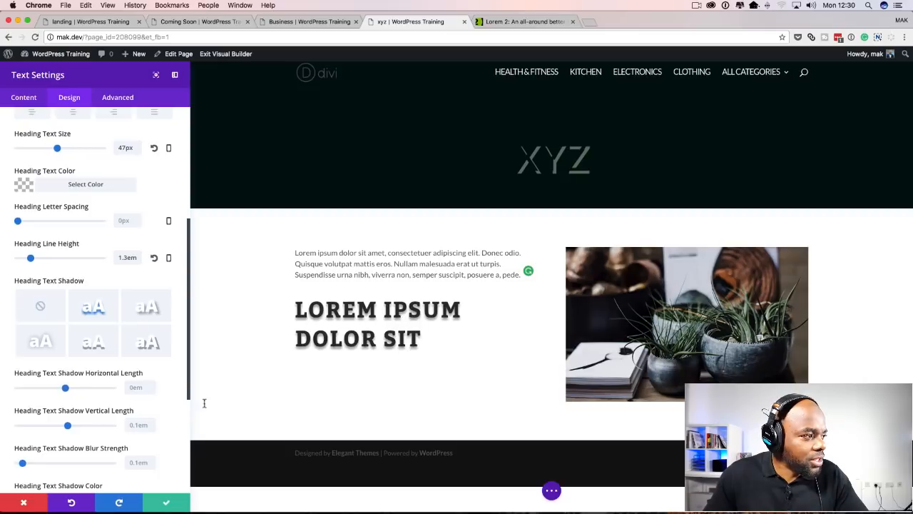
left_click_drag(68, 426, 69, 428)
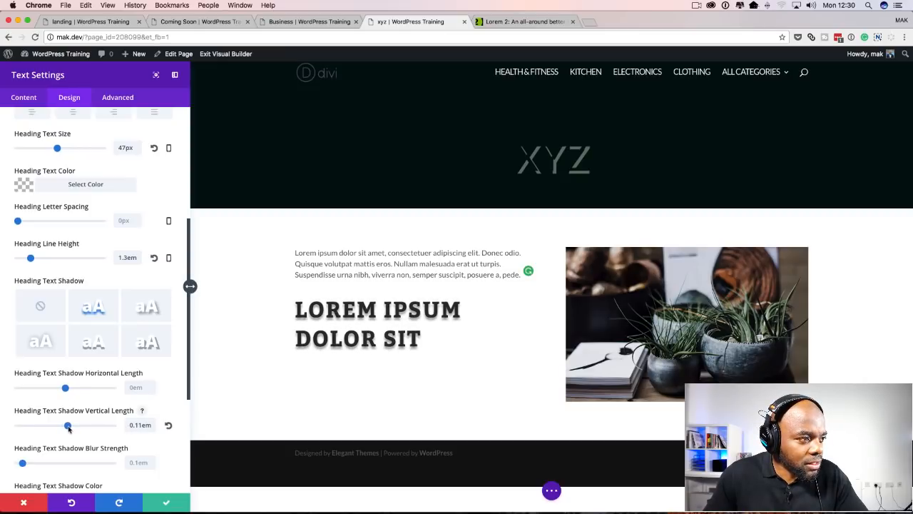
left_click_drag(65, 389, 67, 392)
left_click_drag(69, 427, 66, 430)
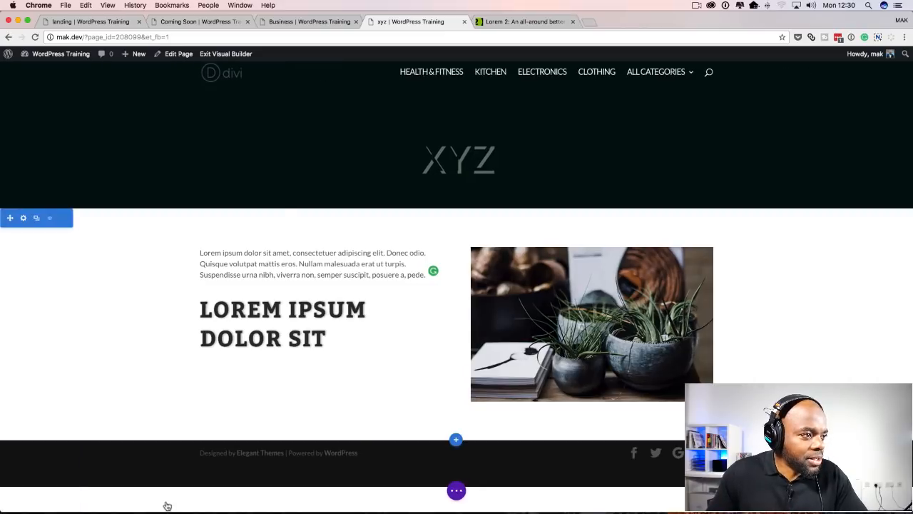
- Save the heading's Text module and move it above the paragraph in the same column
left_click(166, 502)
left_click_drag(295, 317, 296, 247)
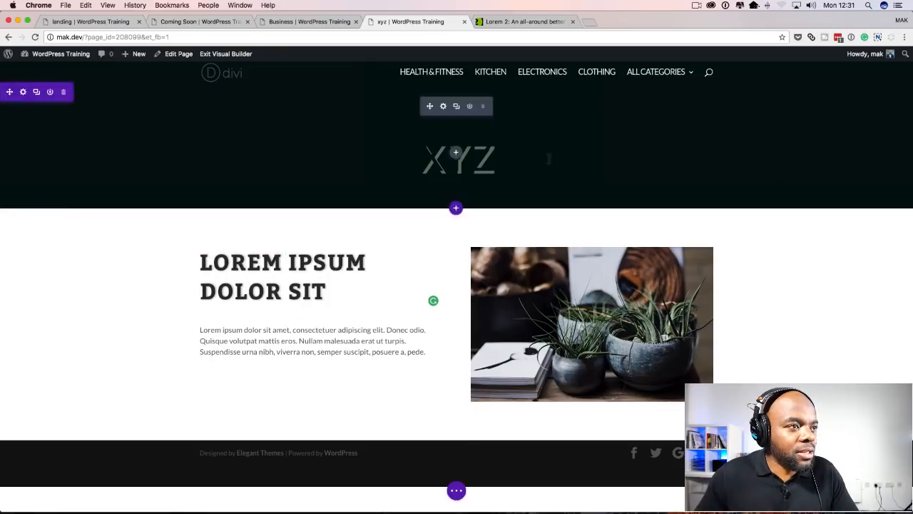
- On the Business page, discard the open Fullwidth Post Title edits, then save and exit to the backend page editor
left_click(305, 24)
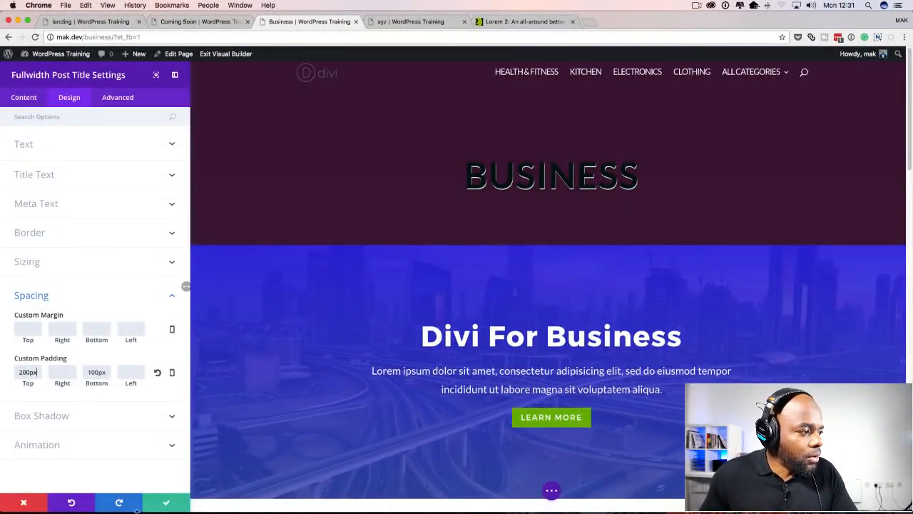
left_click(25, 504)
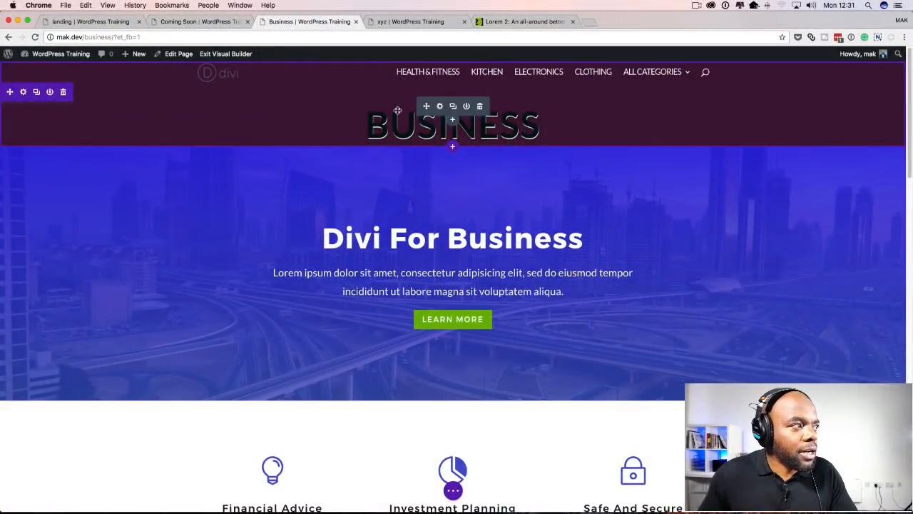
left_click(176, 56)
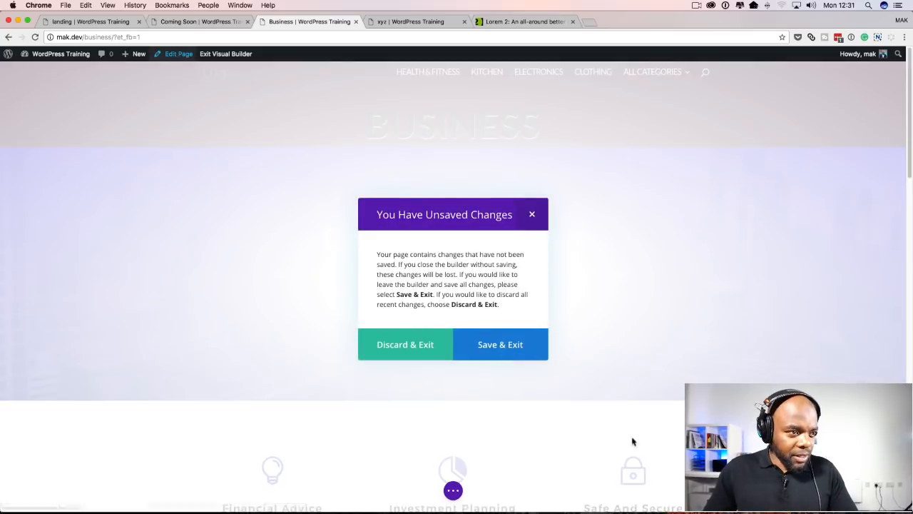
left_click(523, 348)
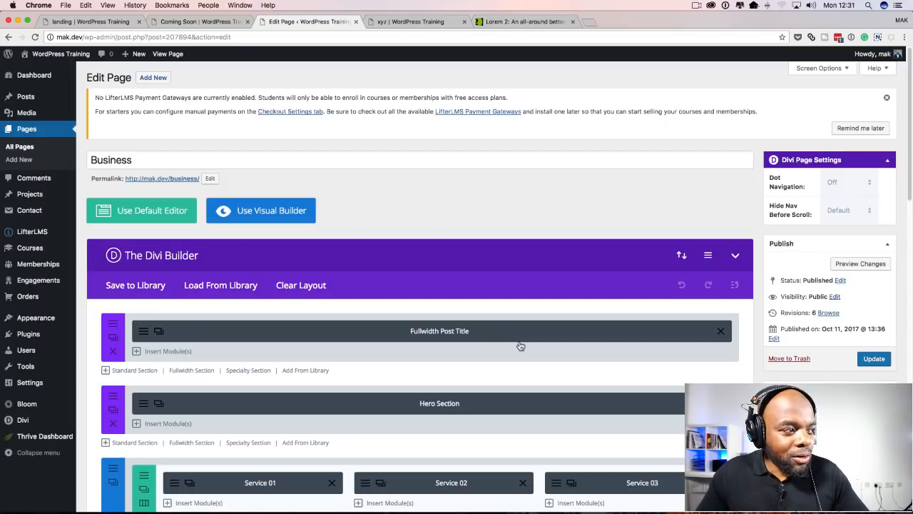
- Delete the section holding the Fullwidth Post Title, update the Business page and view it
left_click(115, 355)
left_click(882, 363)
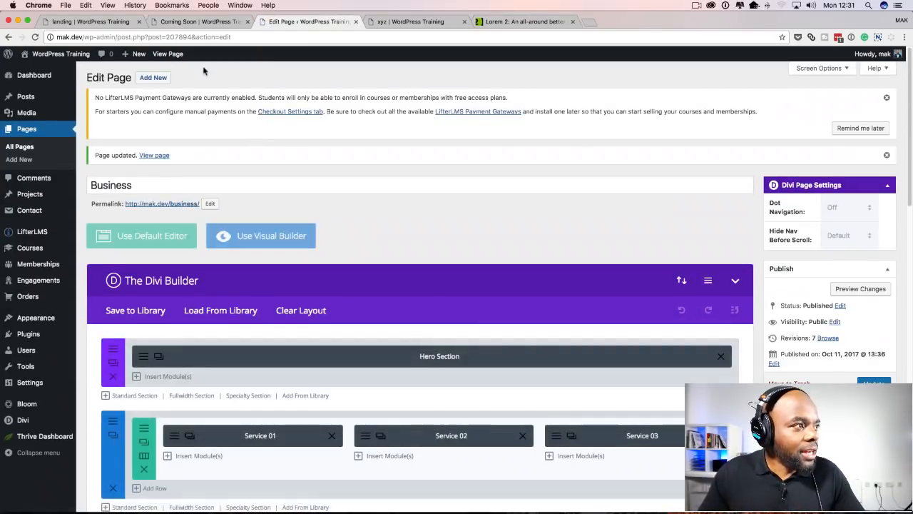
left_click(168, 55)
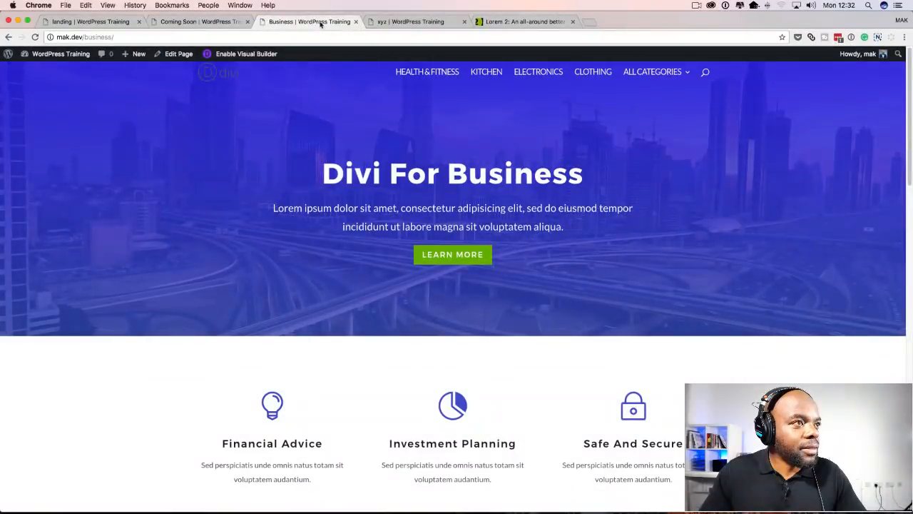
- Move the Business page's browser tab to the end and enable the Visual Builder on that page
left_click_drag(320, 23, 542, 21)
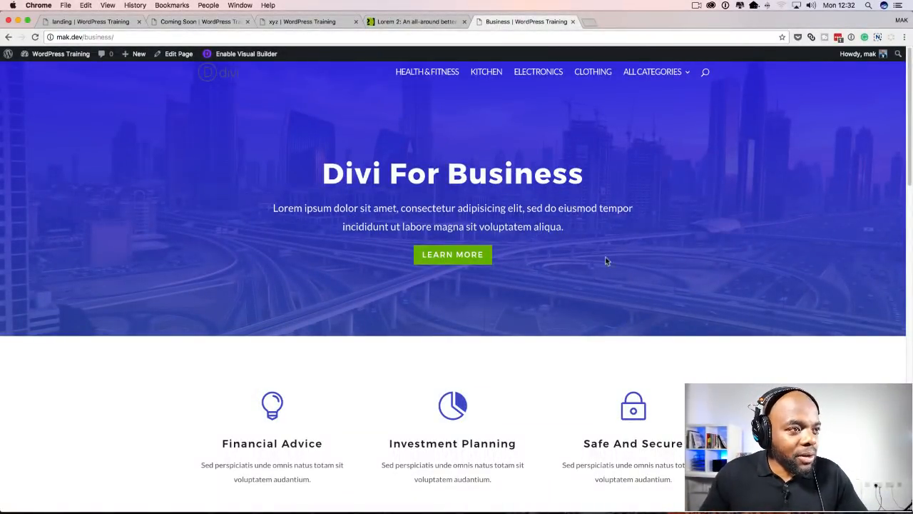
scroll(607, 262, "down", 5)
scroll(608, 264, "down", 3)
scroll(608, 261, "up", 10)
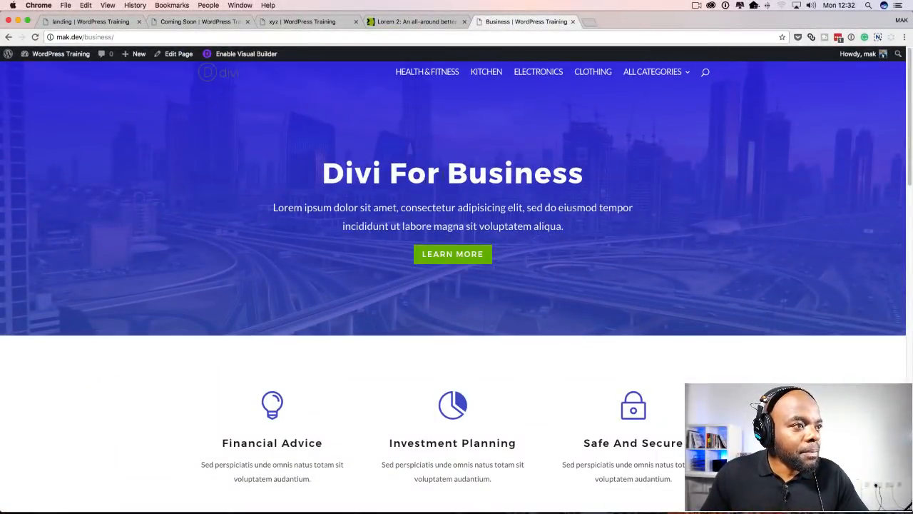
left_click(260, 57)
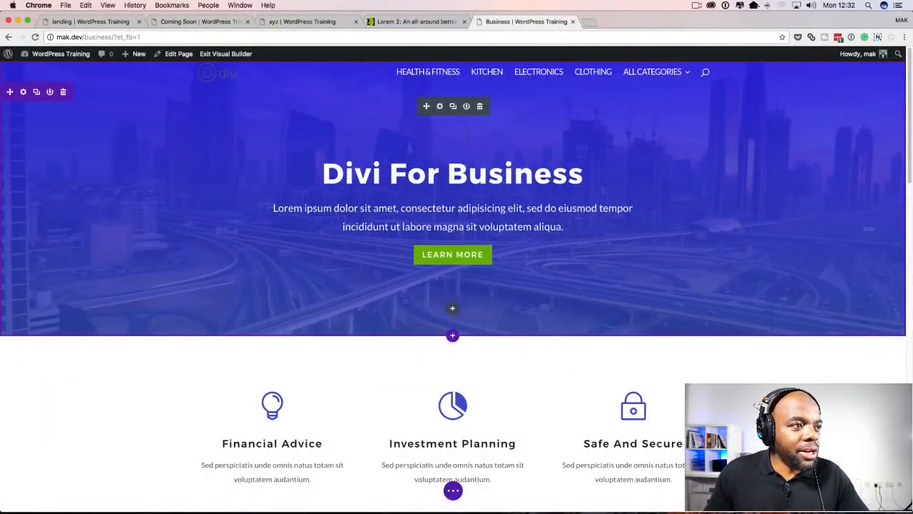
- Set the "Divi For Business" title of the Fullwidth Header module to uppercase
mouse_move(325, 175)
left_mouse_down()
mouse_move(584, 175)
mouse_move(323, 175)
left_mouse_up()
left_click(395, 174)
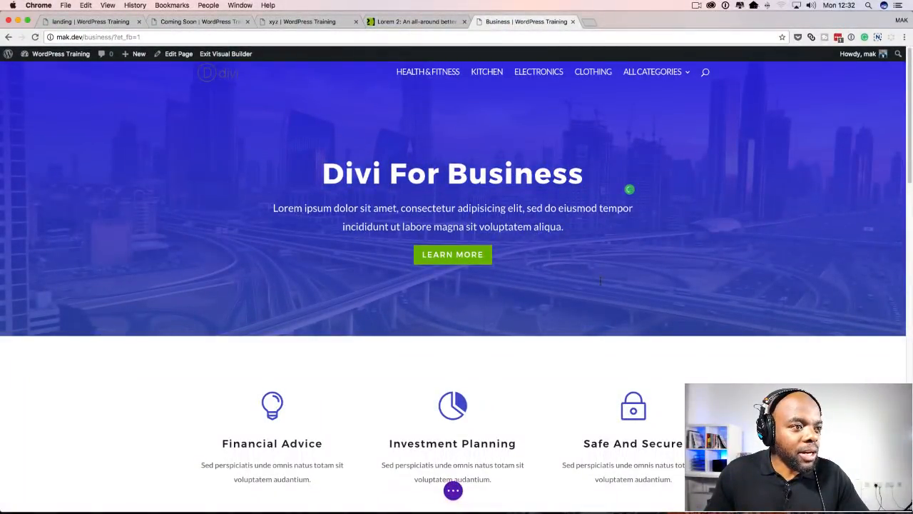
left_click(377, 363)
mouse_move(443, 112)
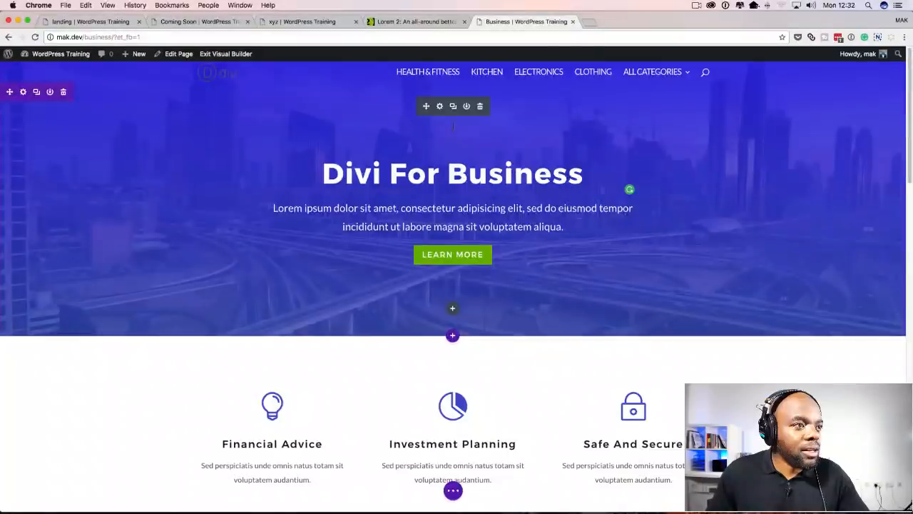
left_click(440, 107)
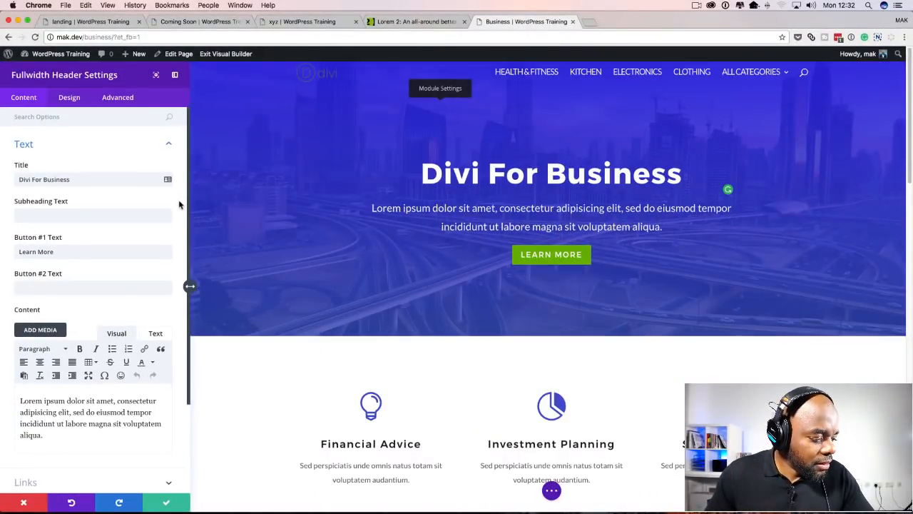
left_click(69, 98)
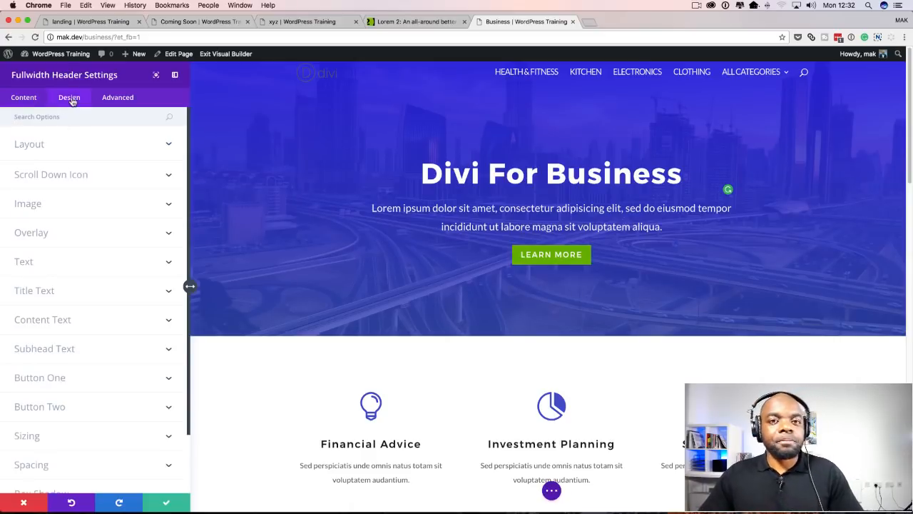
left_click(46, 293)
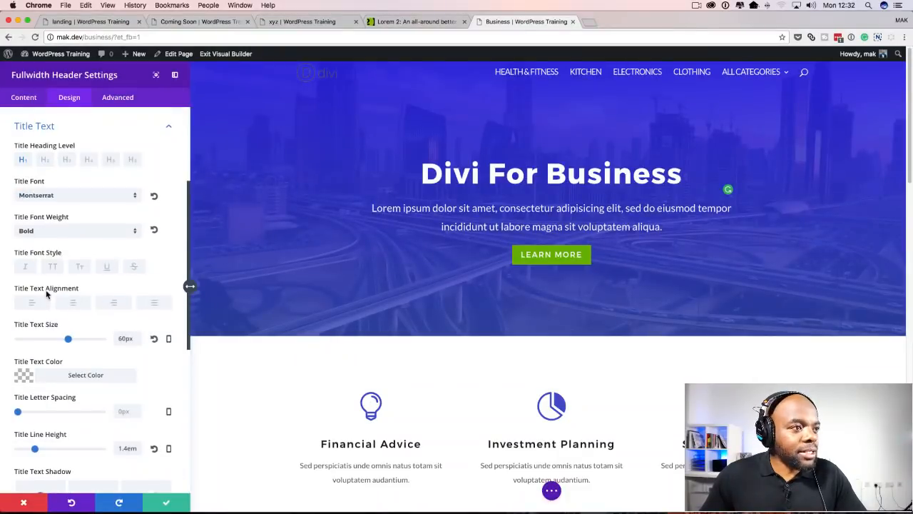
left_click(53, 268)
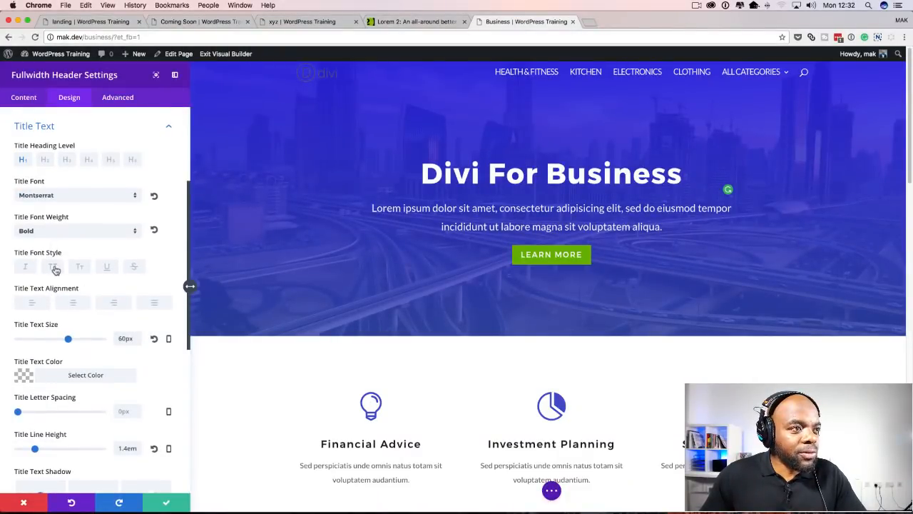
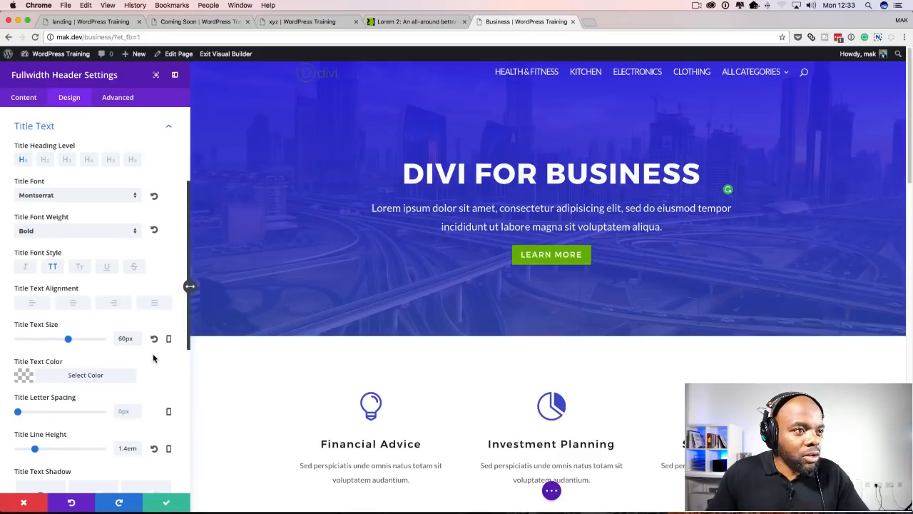
- Apply the first text shadow preset to the Fullwidth Header's title and save the module
scroll(154, 358, "down", 5)
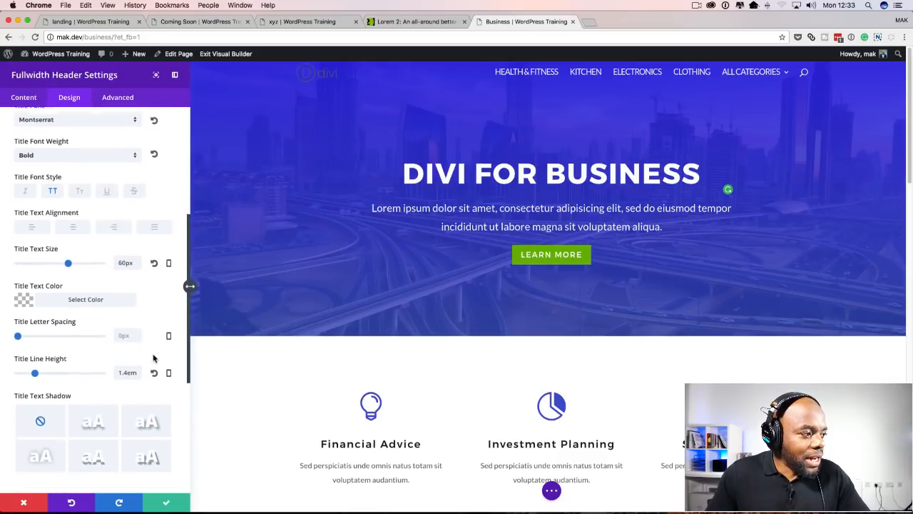
scroll(154, 358, "down", 8)
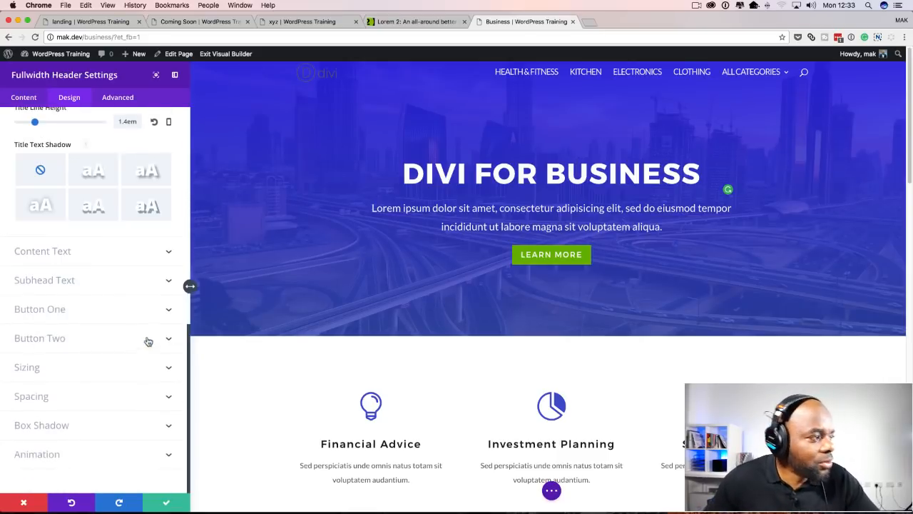
scroll(100, 254, "up", 2)
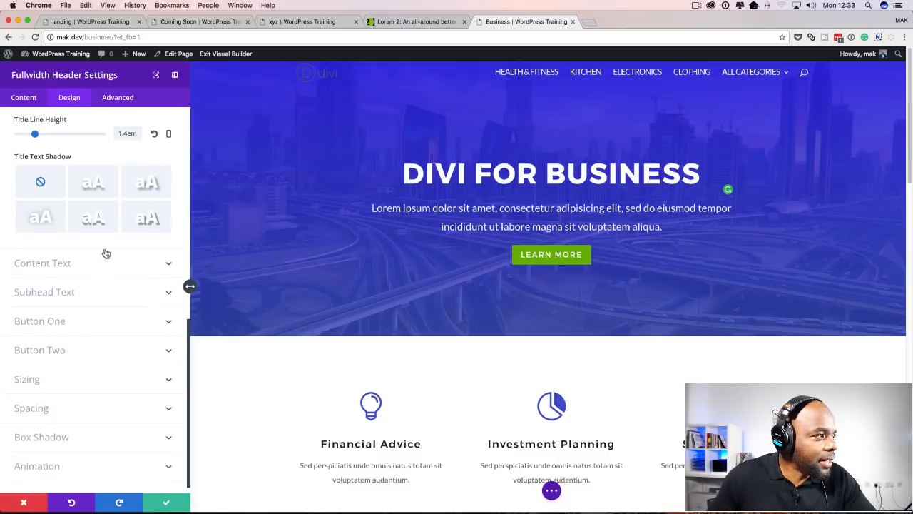
left_click(94, 187)
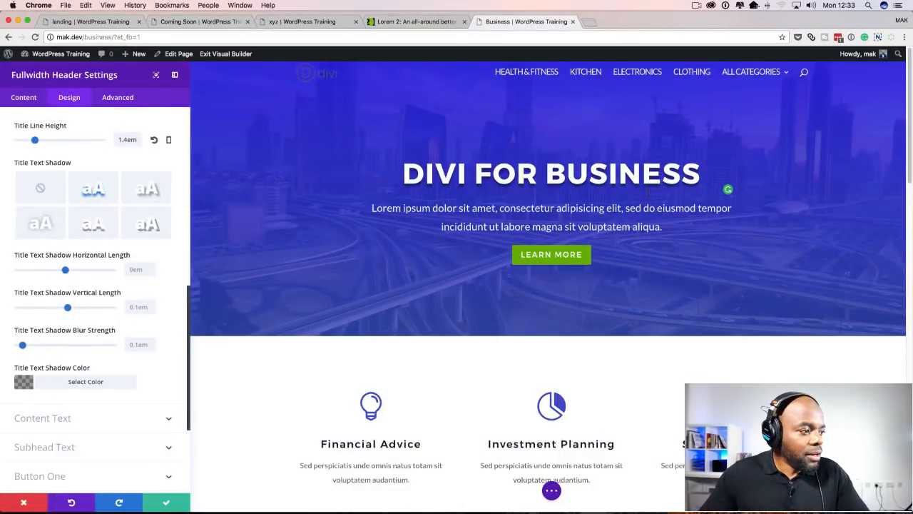
left_click(166, 502)
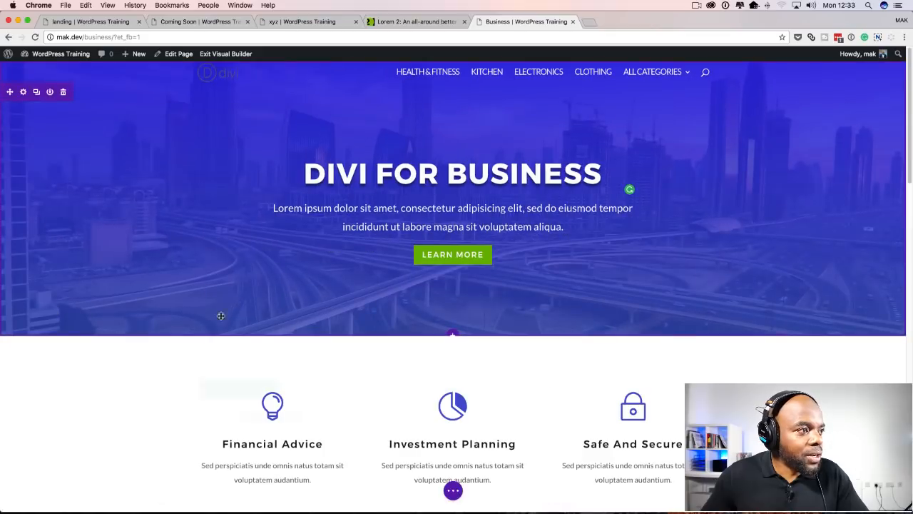
- Set the background color of the hero section to white (#ffffff)
left_click(23, 91)
left_click(56, 145)
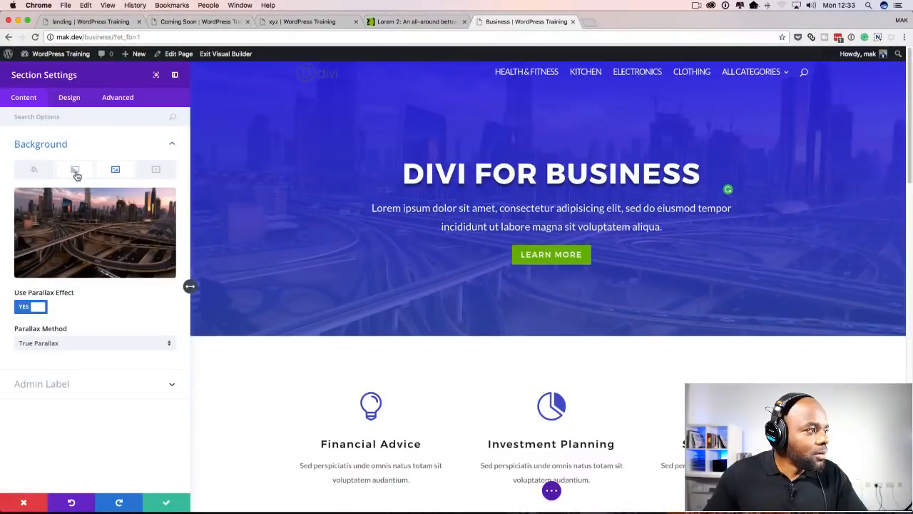
left_click(30, 172)
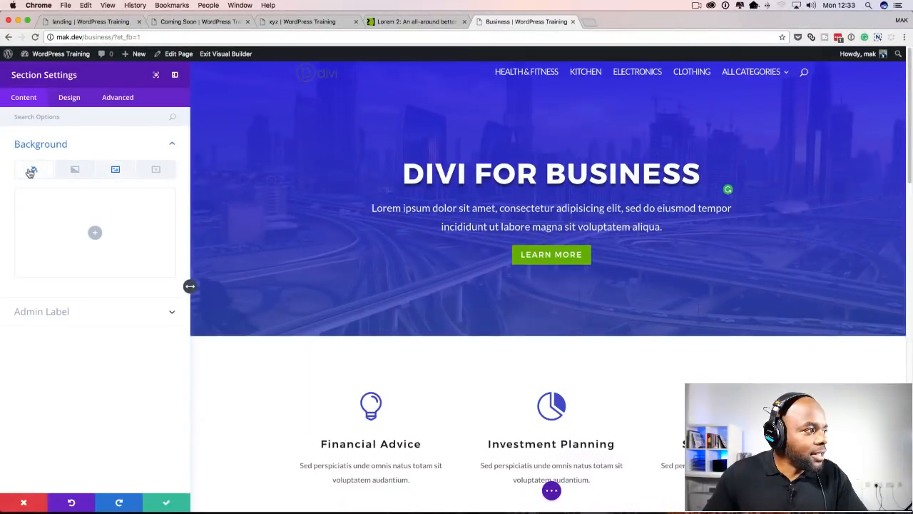
left_click(95, 234)
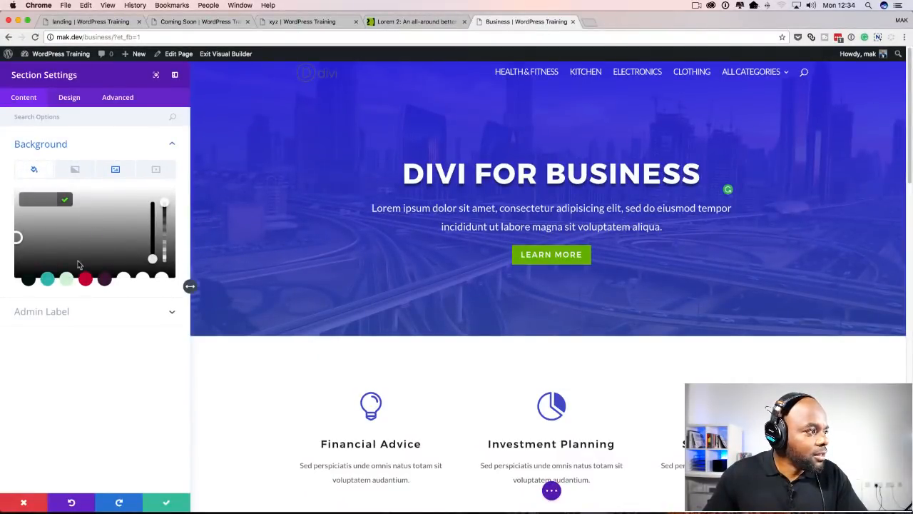
left_click(163, 280)
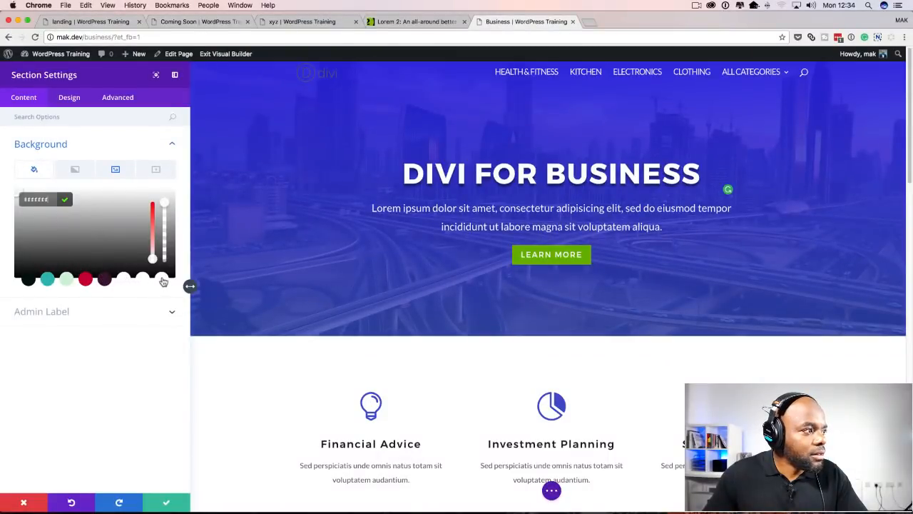
- Turn off the parallax effect on the hero section's background image and set its Background Image Blend to Multiply
left_click(117, 170)
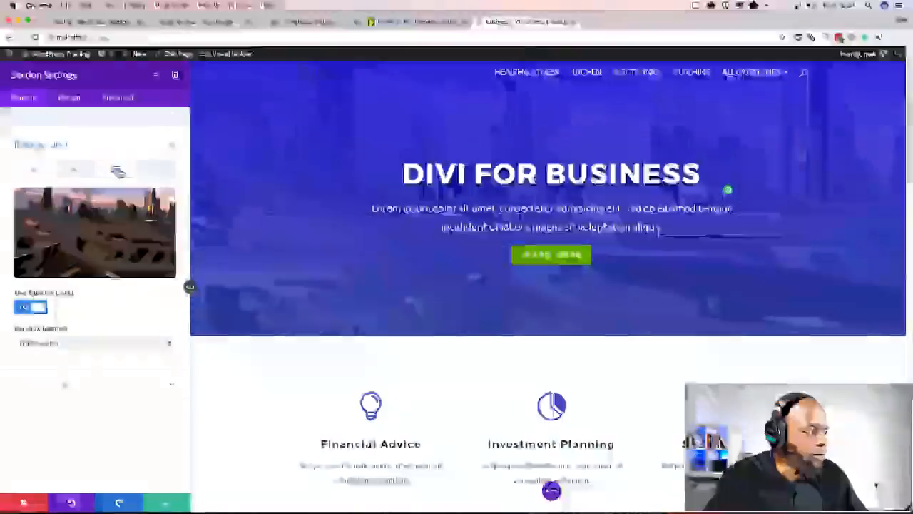
left_click(62, 346)
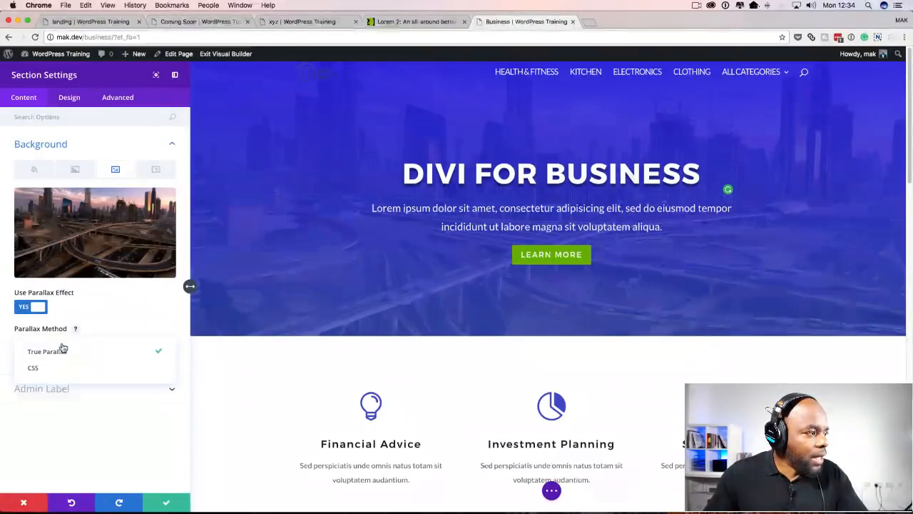
left_click(22, 309)
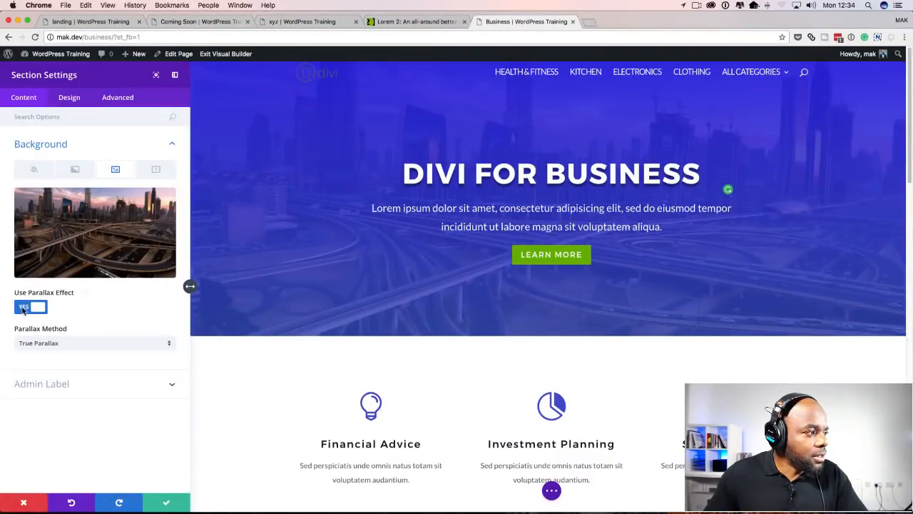
left_click(23, 310)
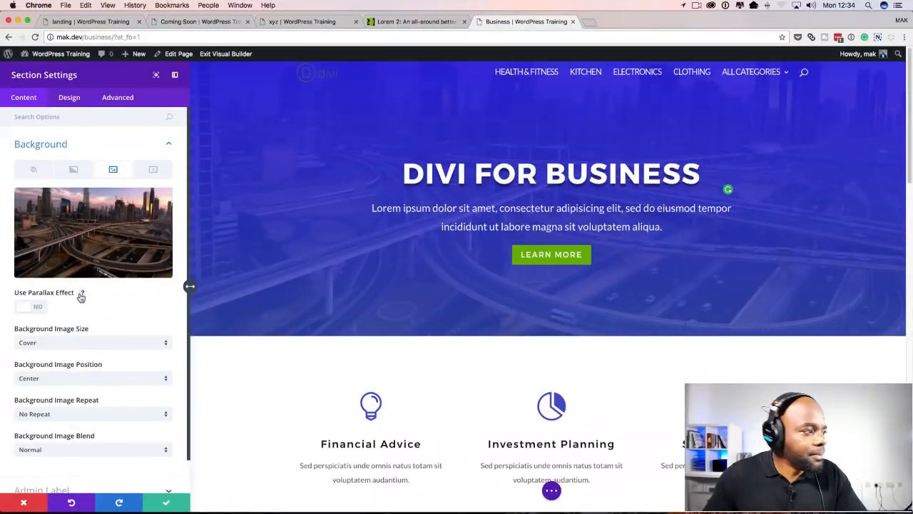
left_click(43, 452)
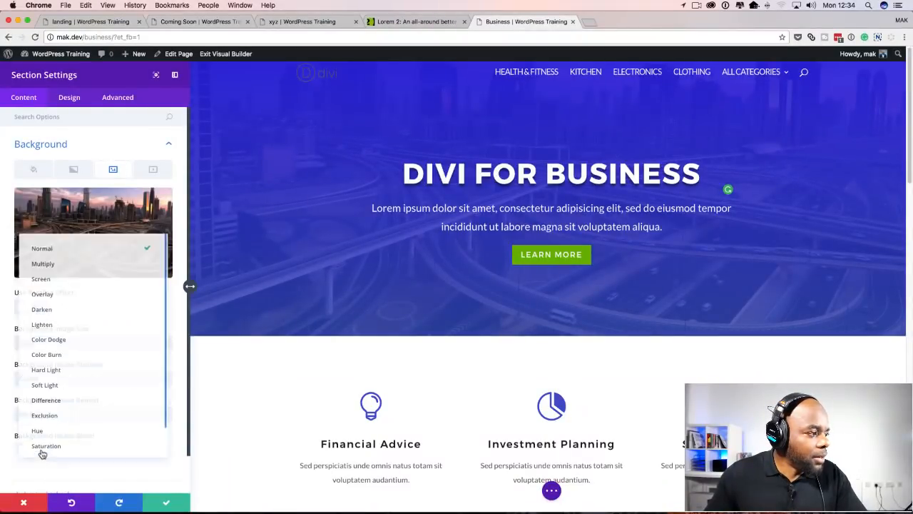
left_click(42, 262)
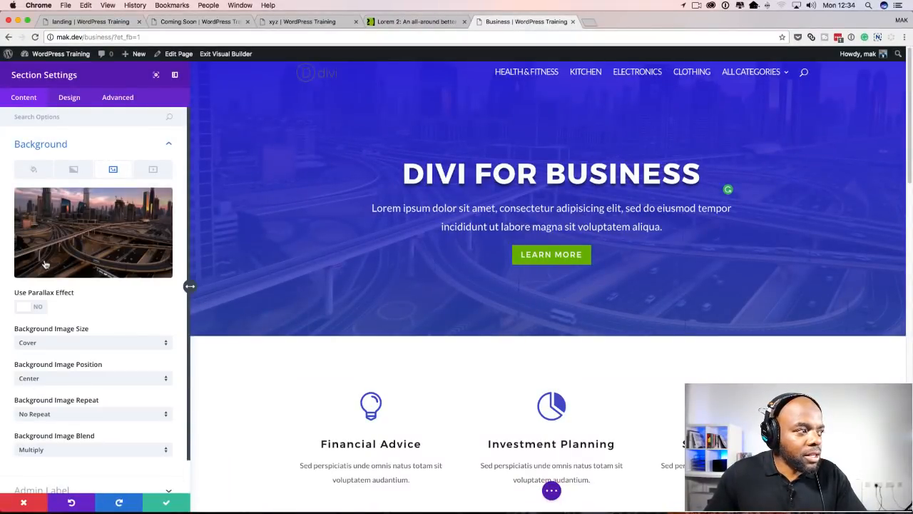
- Review the hero section's background gradient and color settings, and set the Background Image Blend to Screen
left_click(72, 172)
left_click(32, 171)
left_click(115, 171)
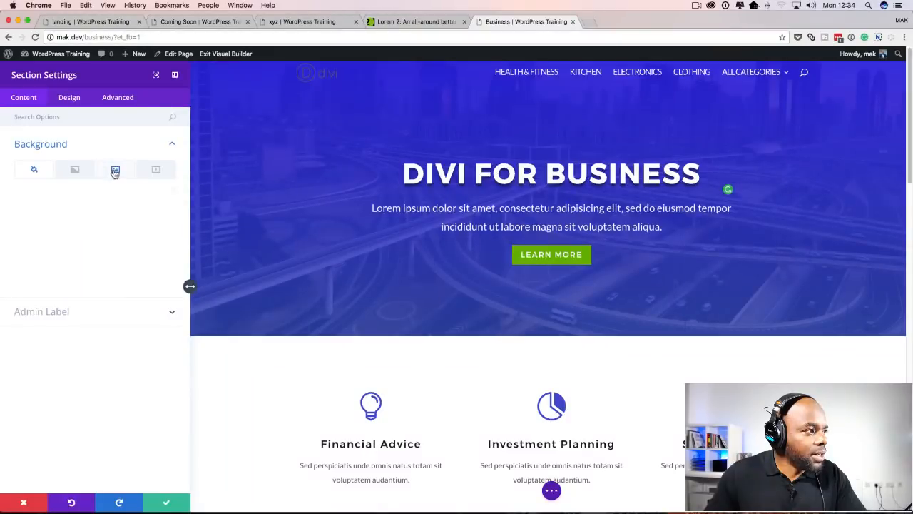
scroll(135, 425, "down", 1)
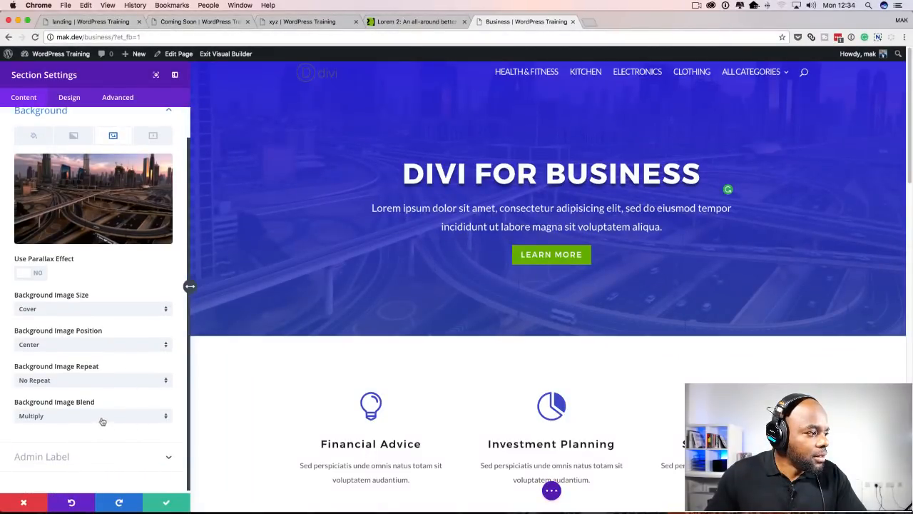
left_click(100, 420)
scroll(102, 431, "down", 2)
scroll(93, 378, "up", 2)
left_click(63, 271)
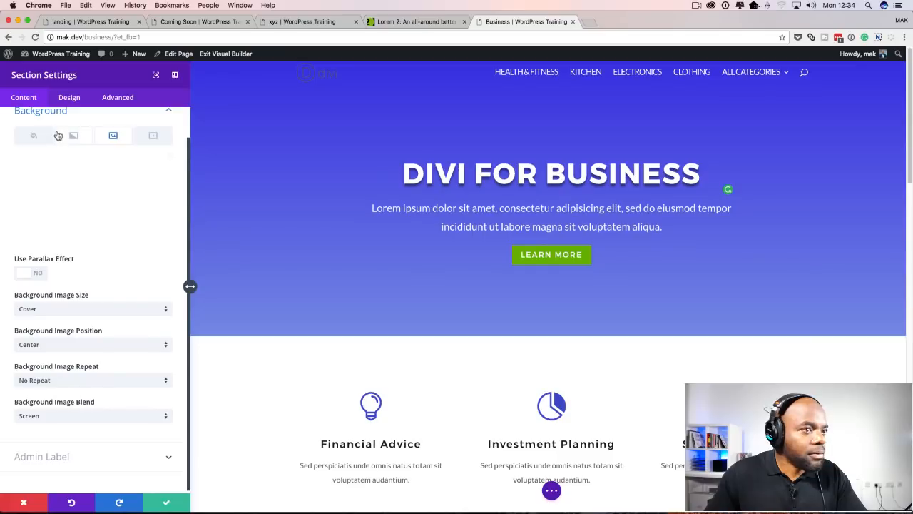
- Set the hero section's background color to mid grey (#848484) and save the section settings
left_click(33, 137)
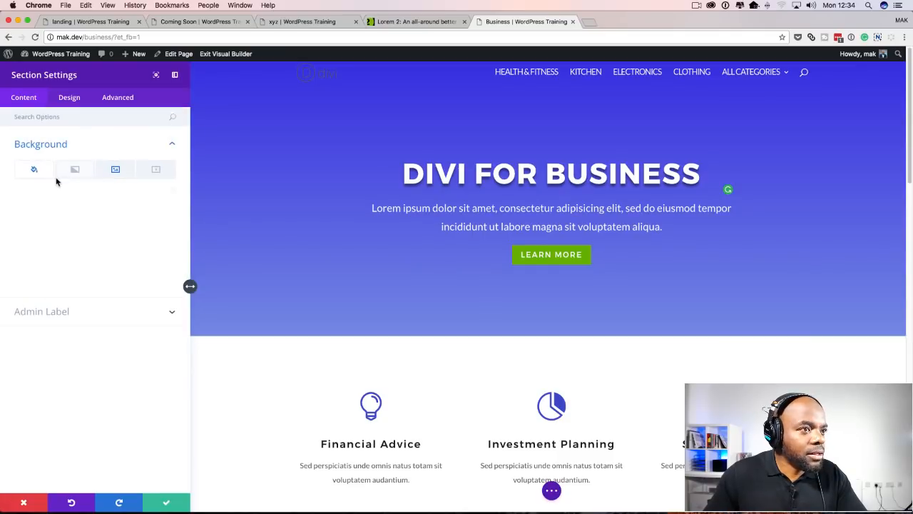
left_click(67, 207)
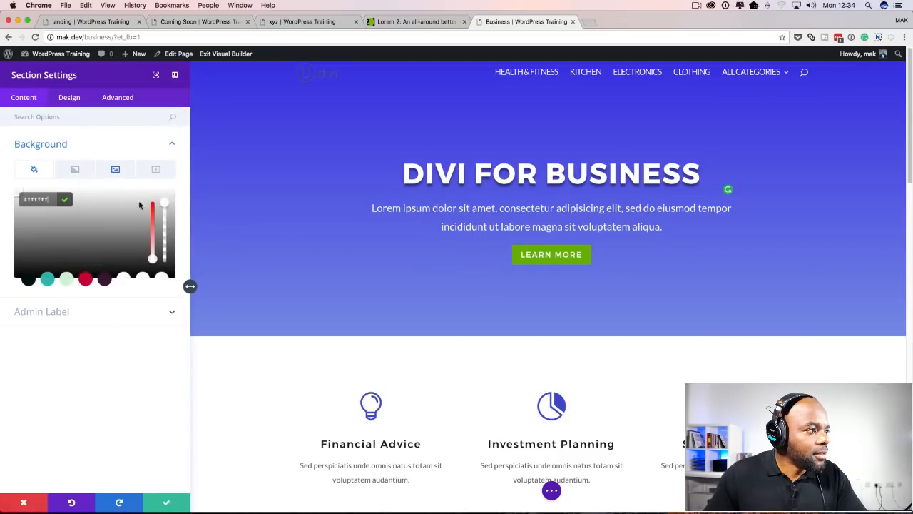
left_click(72, 220)
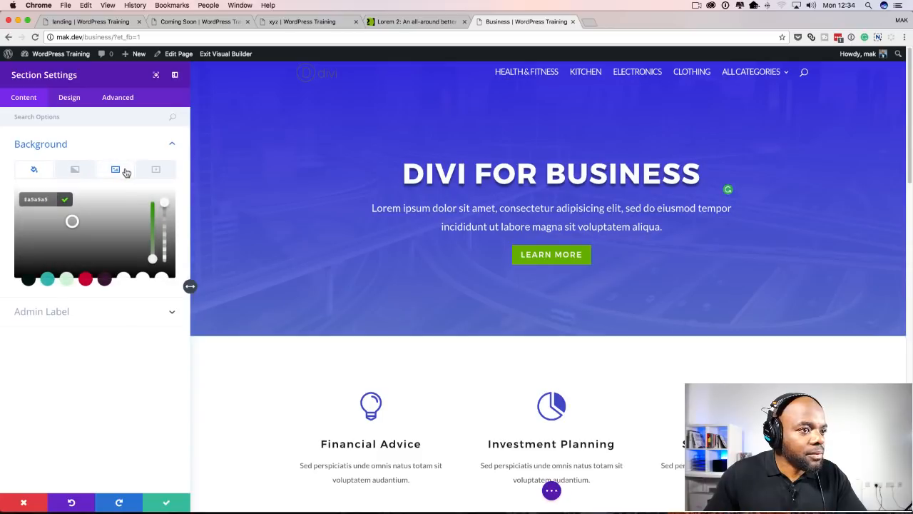
left_click_drag(74, 221, 25, 233)
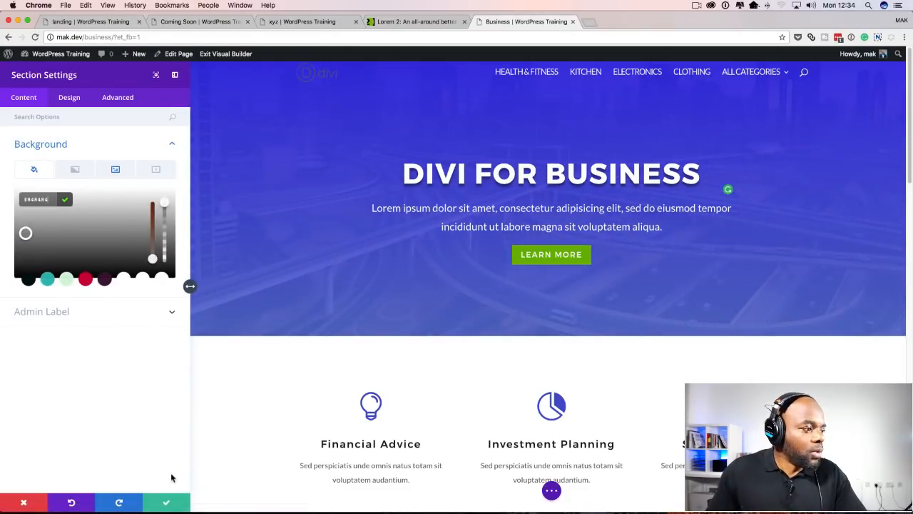
left_click(166, 505)
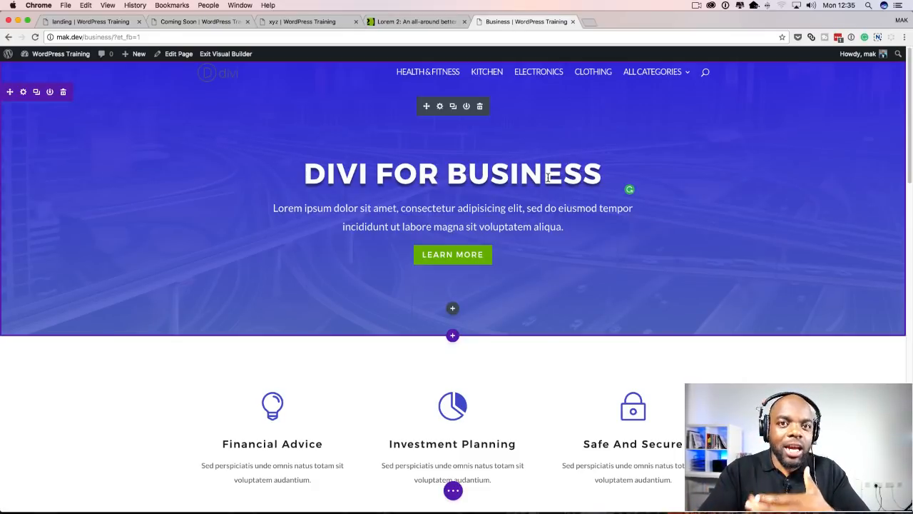
- Apply the fifth text shadow preset to the general text in the Fullwidth Header module's design settings
left_click(439, 105)
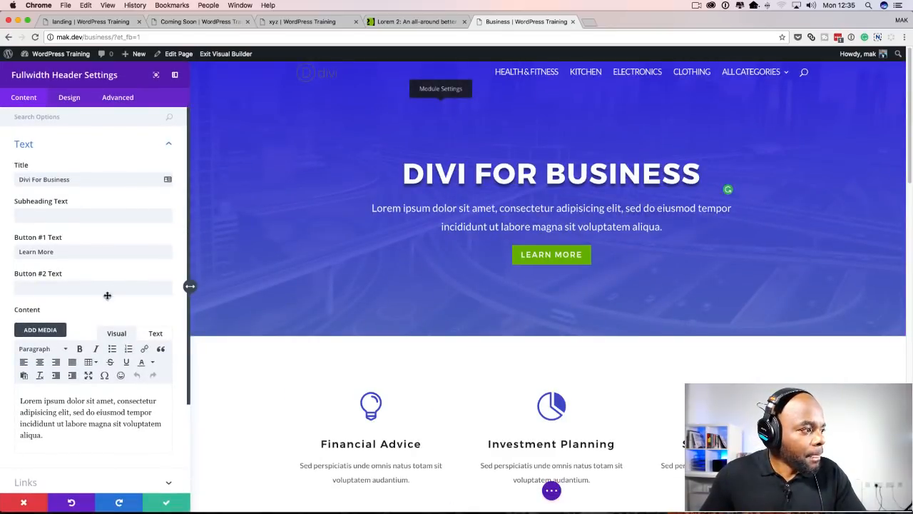
left_click(71, 97)
scroll(123, 265, "down", 1)
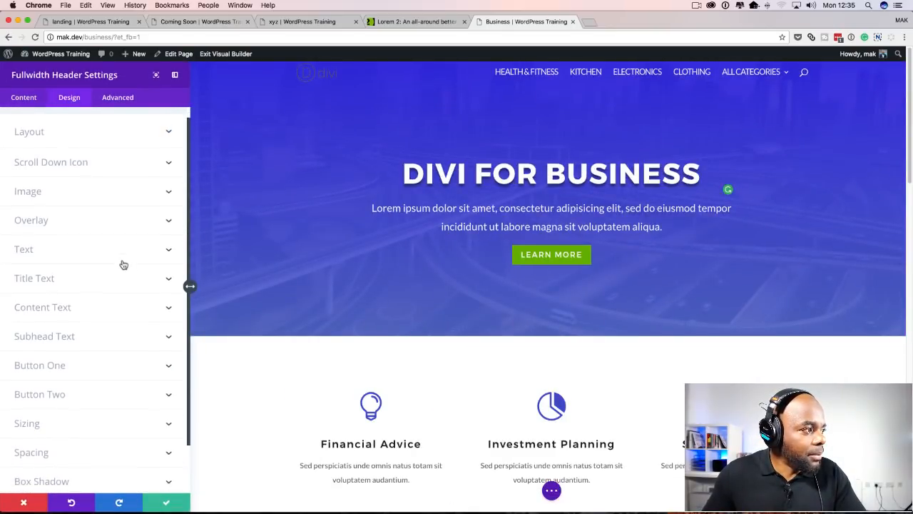
left_click(27, 238)
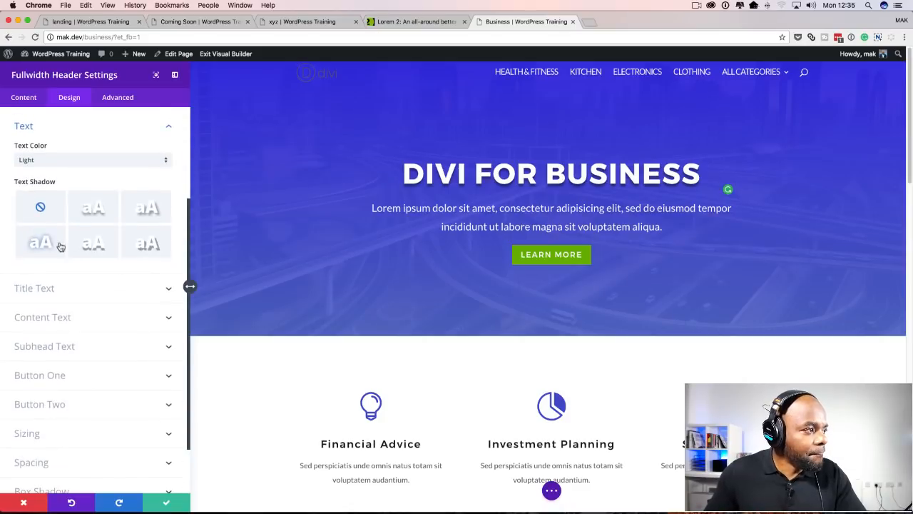
left_click(154, 248)
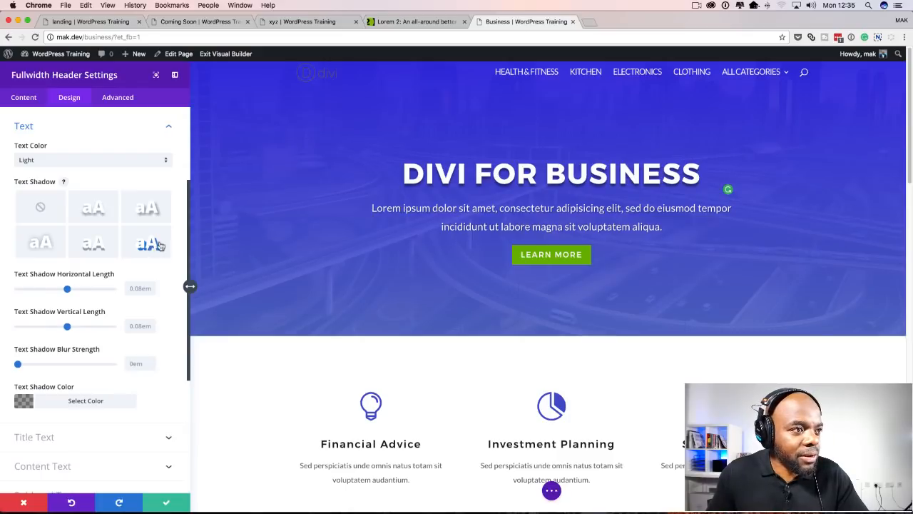
- Try the second, first, fourth and third text shadow presets on the Fullwidth Header's general text, ending on the fourth
left_click(148, 211)
left_click(99, 214)
left_click(95, 243)
left_click(41, 244)
left_click(102, 246)
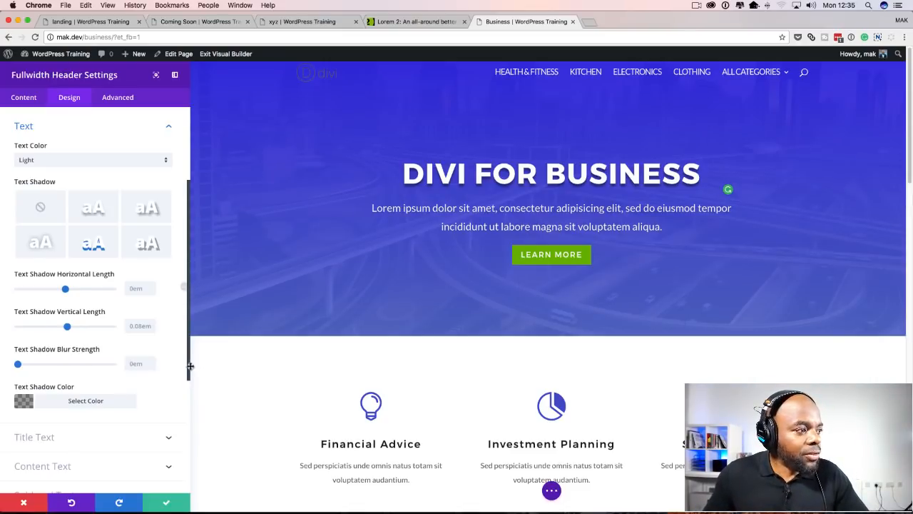
- Review the general text shadow options and compare further presets on the Fullwidth Header, including the fifth and third
left_click_drag(188, 371, 190, 364)
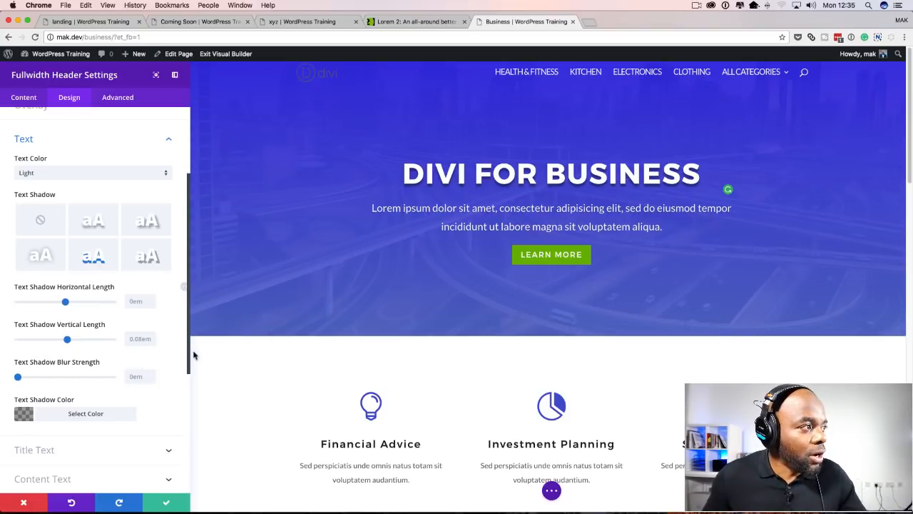
scroll(137, 215, "up", 5)
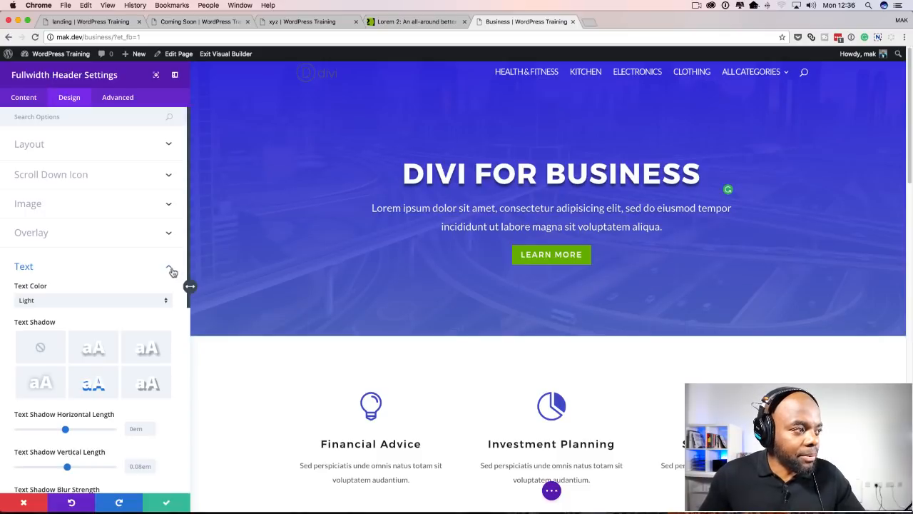
scroll(133, 280, "down", 3)
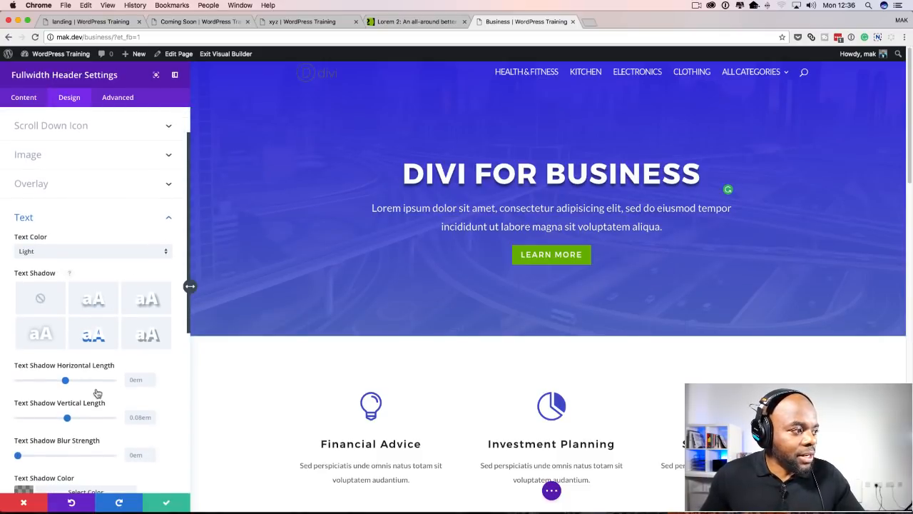
scroll(89, 270, "down", 1)
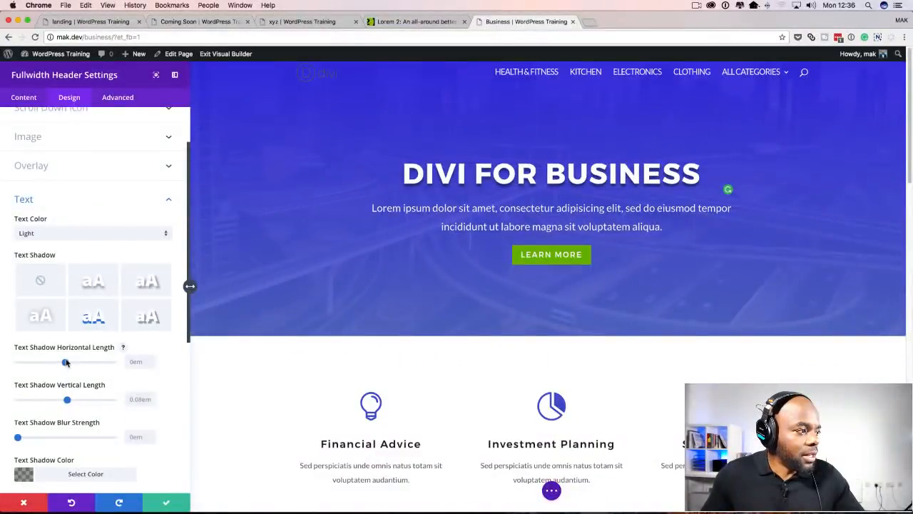
scroll(75, 405, "down", 2)
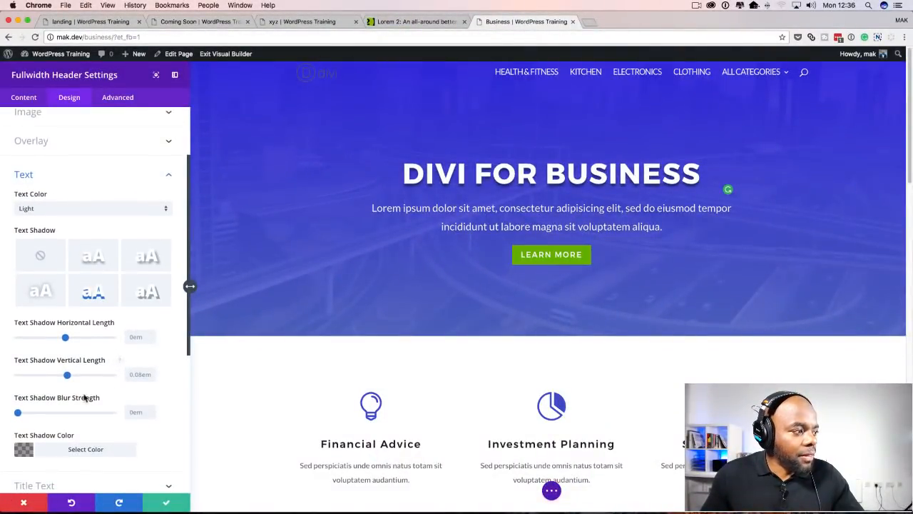
left_click(148, 293)
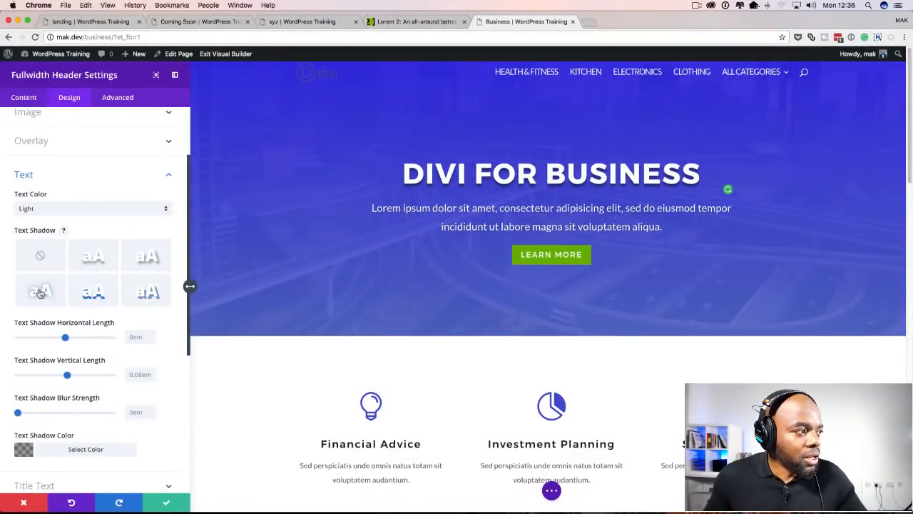
left_click(93, 256)
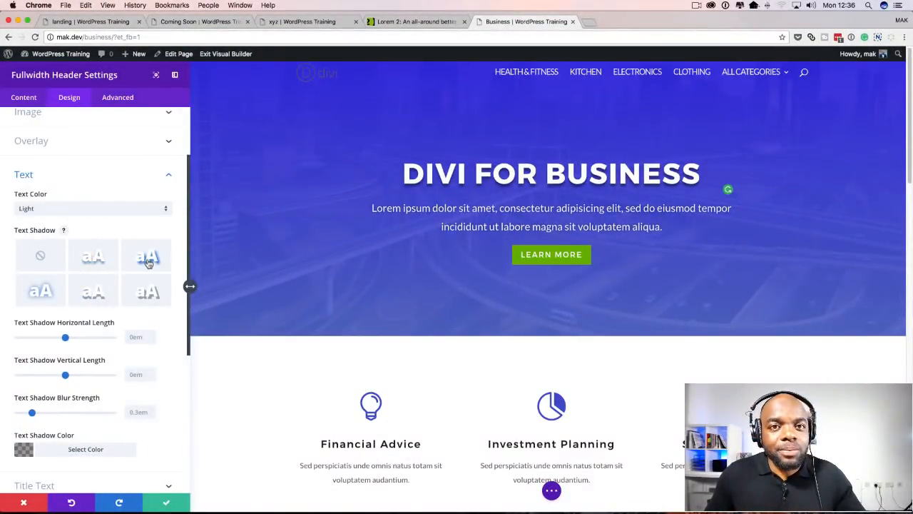